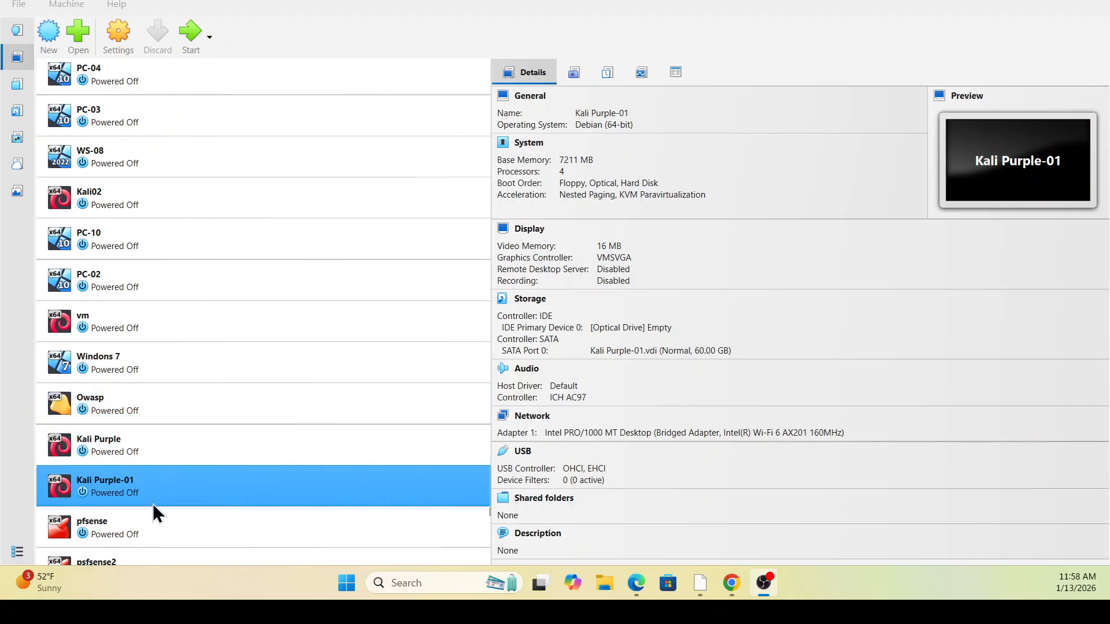
# Attach Kali Purple-01's adapter 1 to internal network Lan 0 as Paravirtualized Network (virtio-net)
pyautogui.click(118, 37)
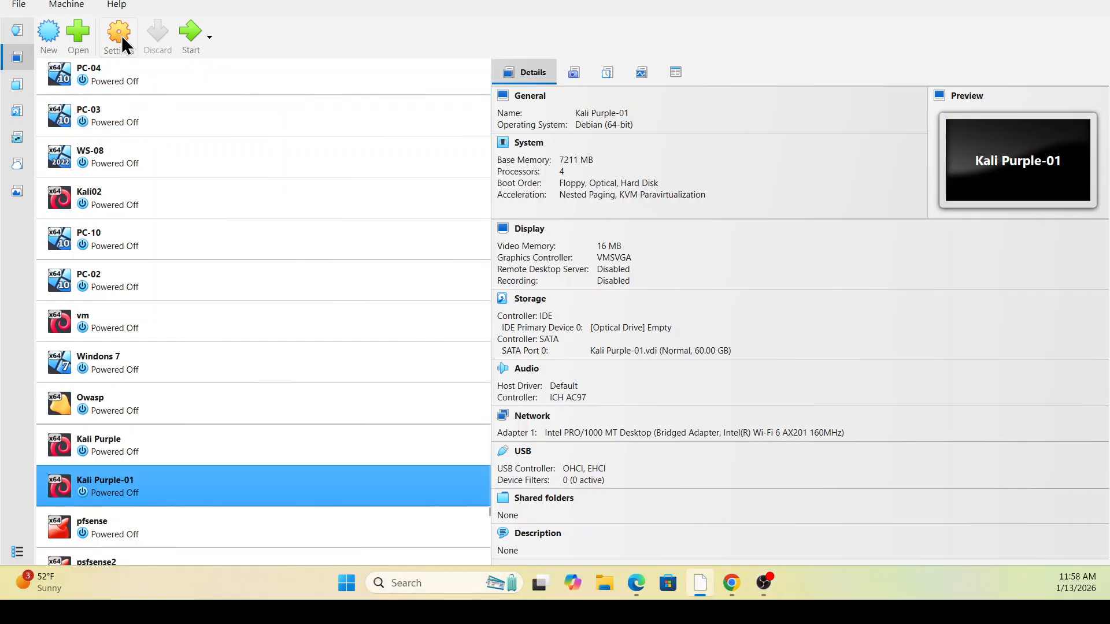
pyautogui.click(328, 297)
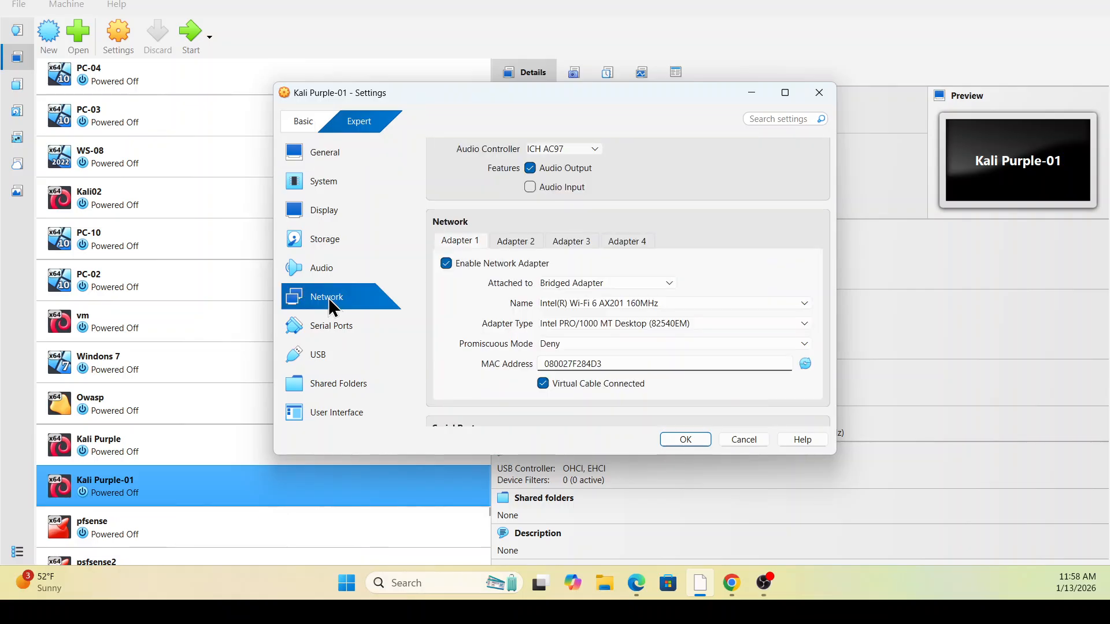
pyautogui.click(640, 212)
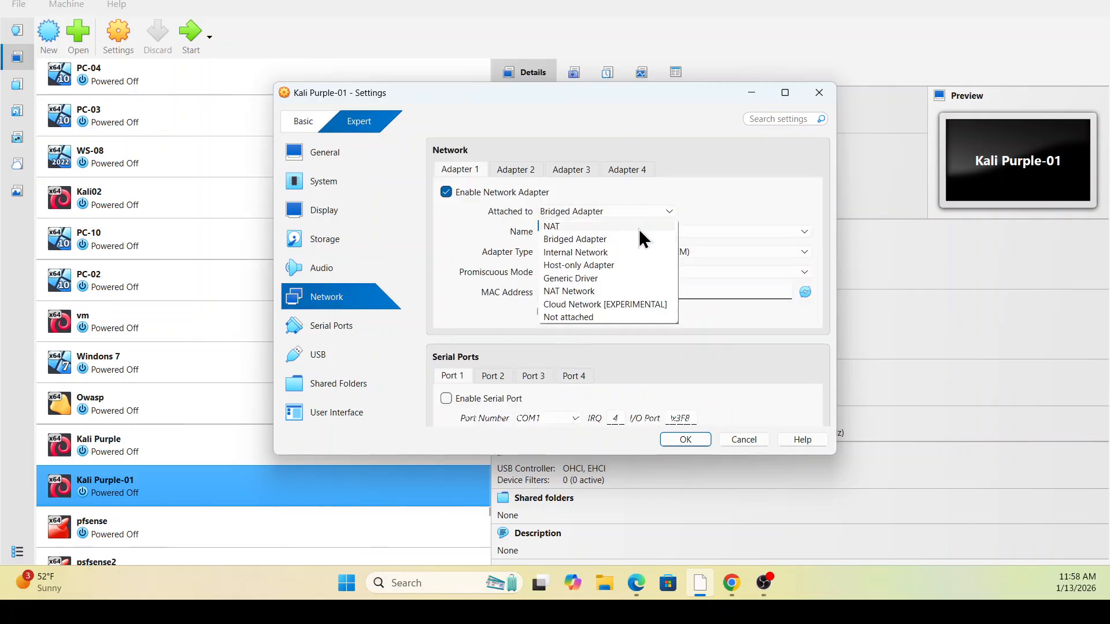
pyautogui.click(602, 258)
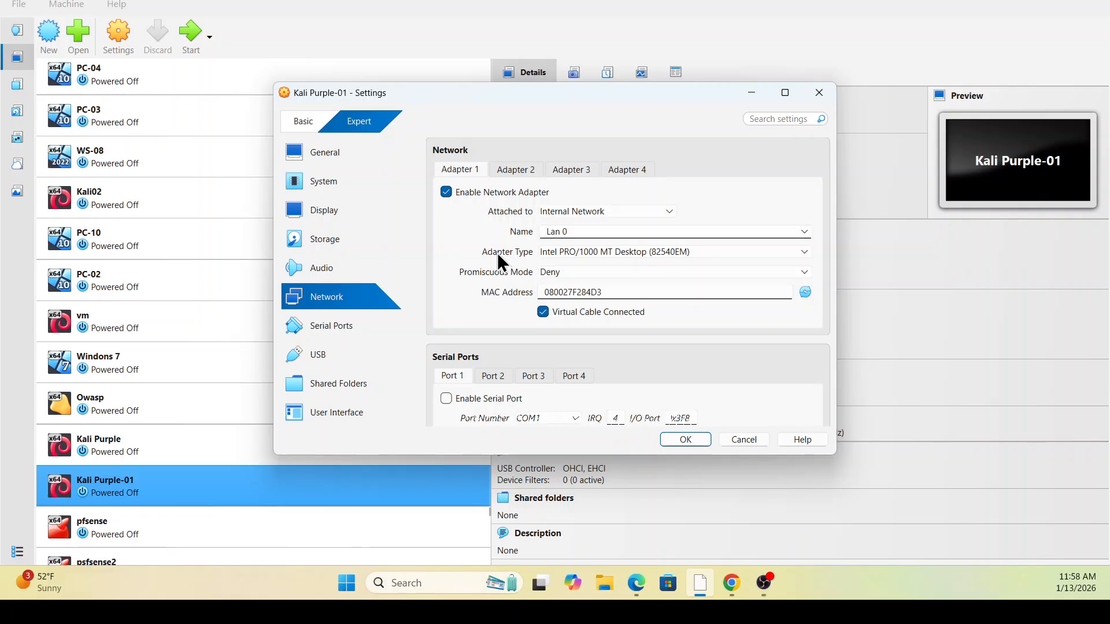
pyautogui.click(800, 253)
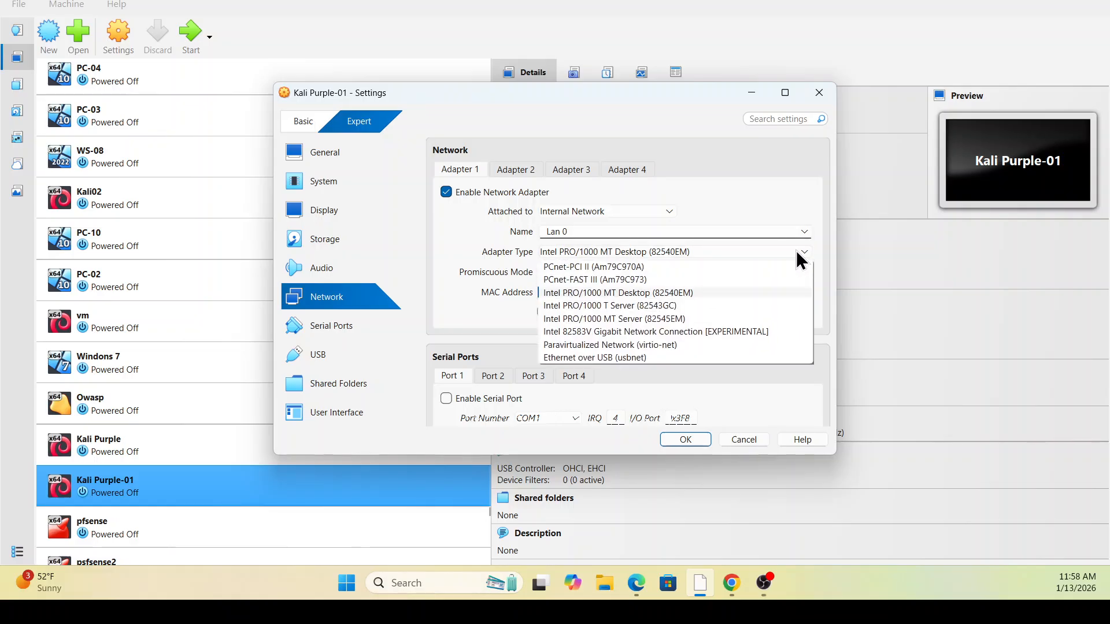
pyautogui.click(565, 346)
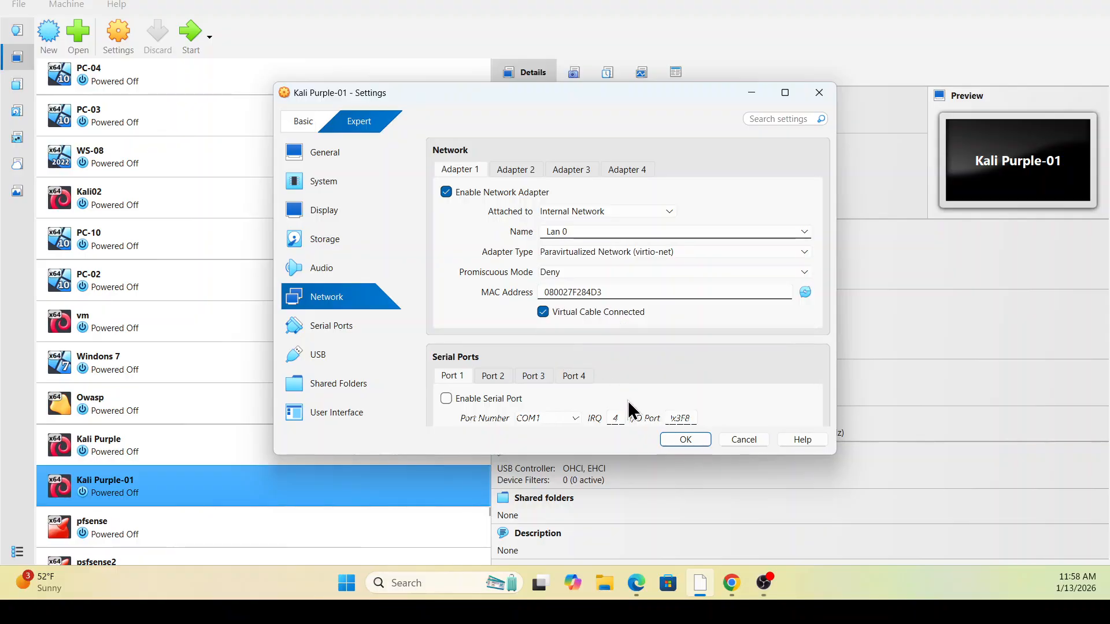
pyautogui.click(681, 439)
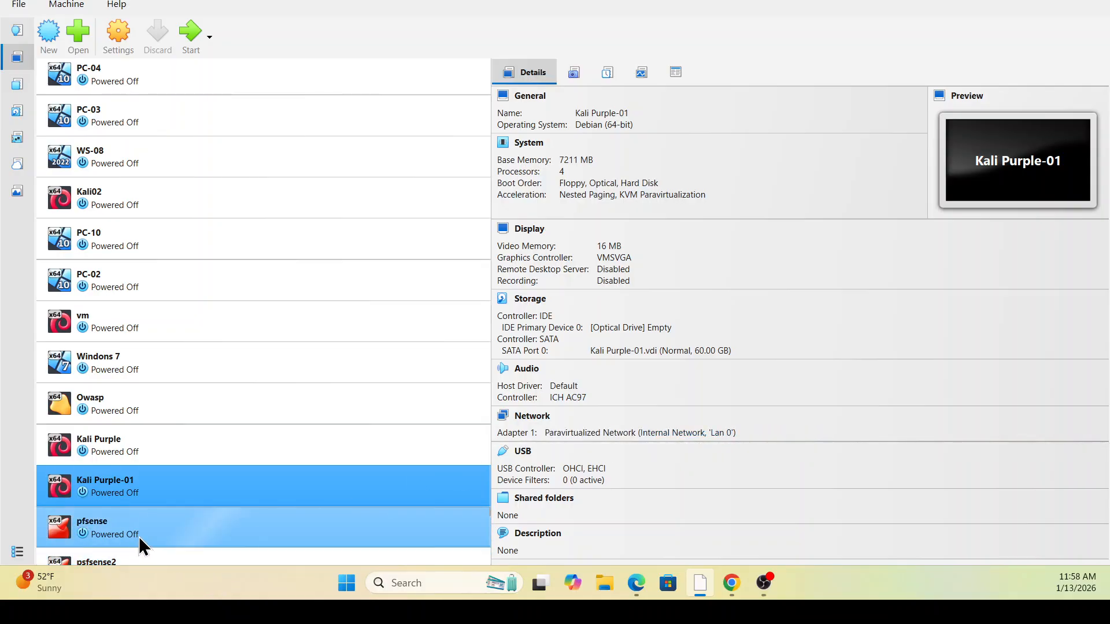
# Boot Kali Purple-01 and dismiss the keyboard capture and mouse integration notifications
pyautogui.click(191, 35)
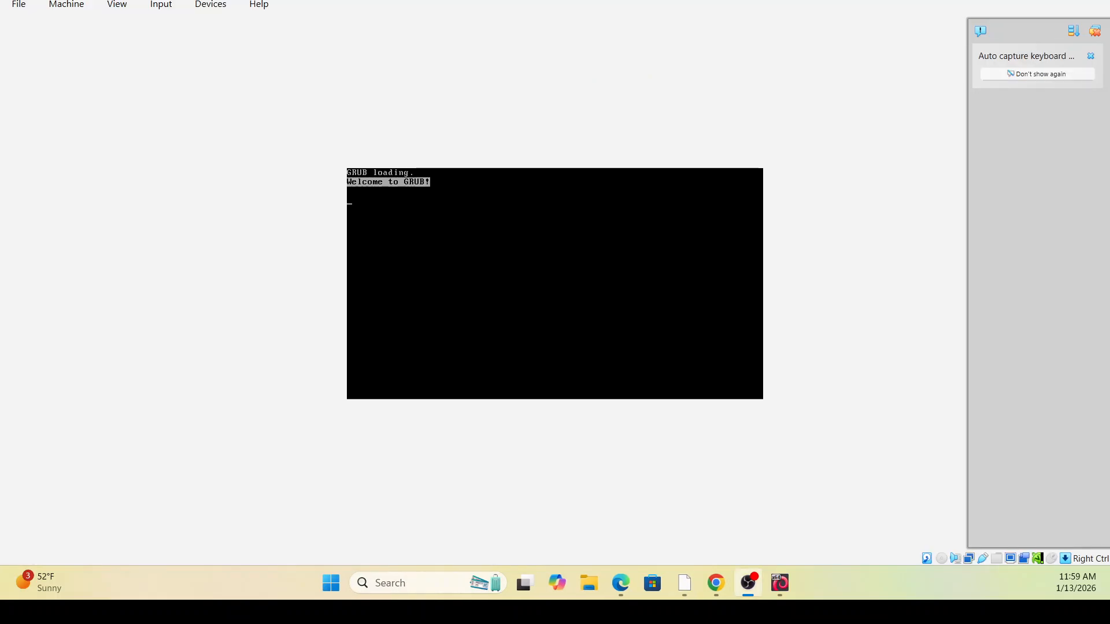
pyautogui.click(1095, 31)
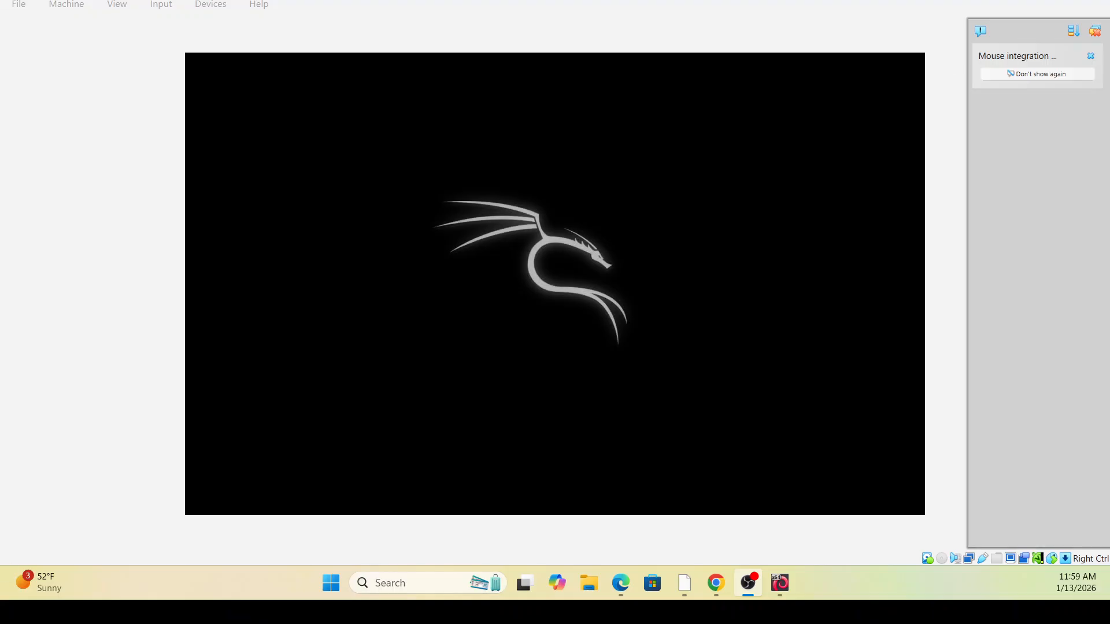
pyautogui.click(1096, 32)
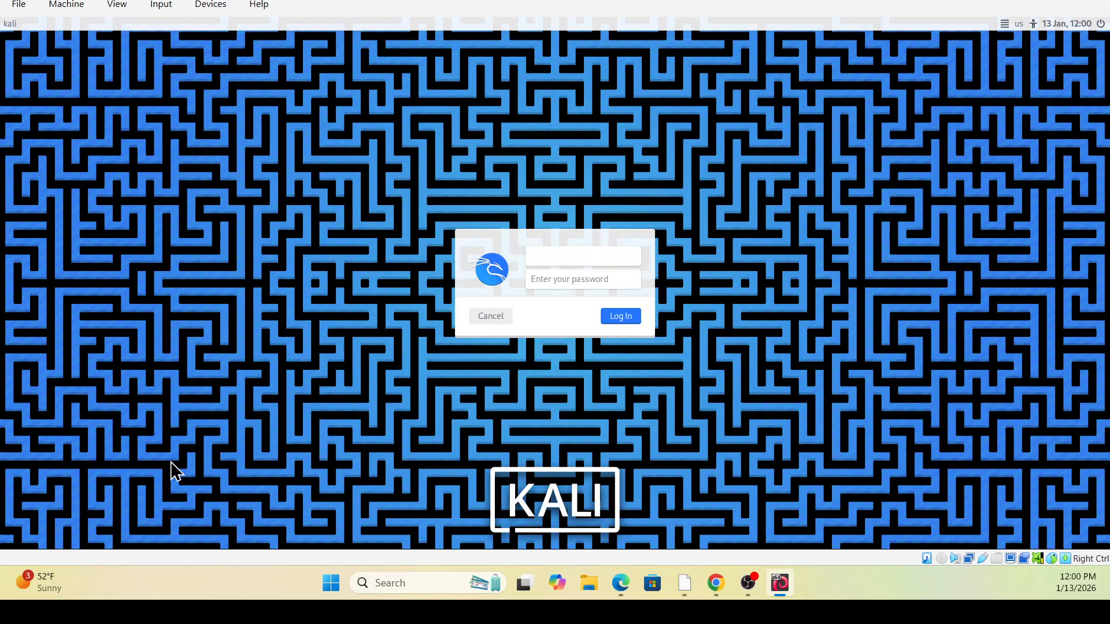
# Log in to Kali with the user's username and password
pyautogui.write('latincyber')
pyautogui.press('Tab')
pyautogui.write('k')
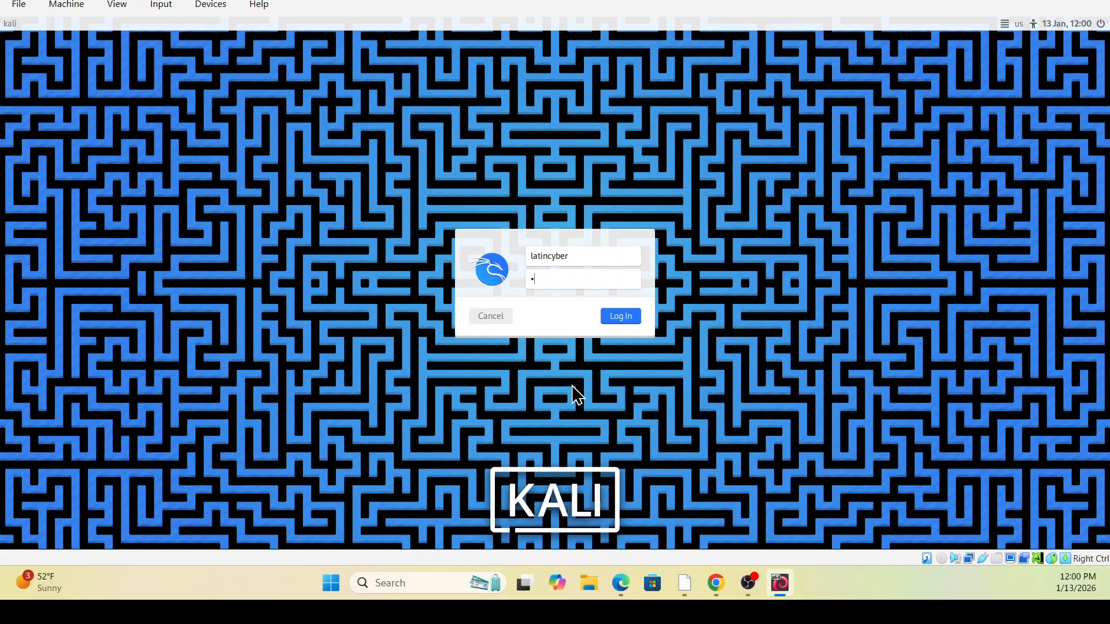
pyautogui.write('ali')
pyautogui.press('Return')
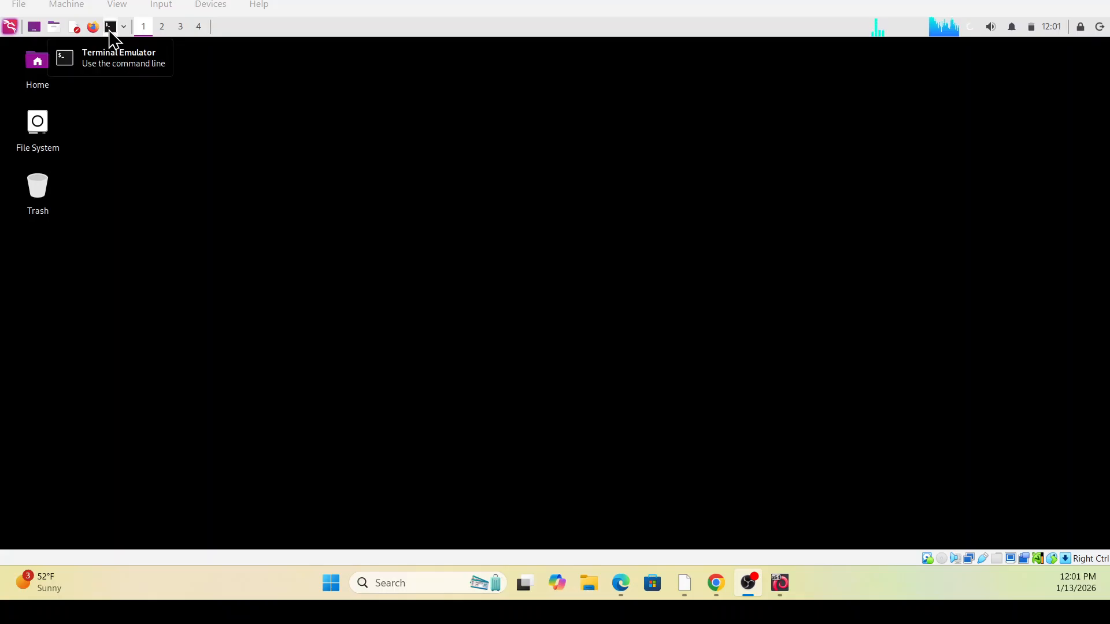
# Open a terminal and run 'ip a' and 'ifconfig', showing eth0 has no IPv4 address
pyautogui.click(111, 32)
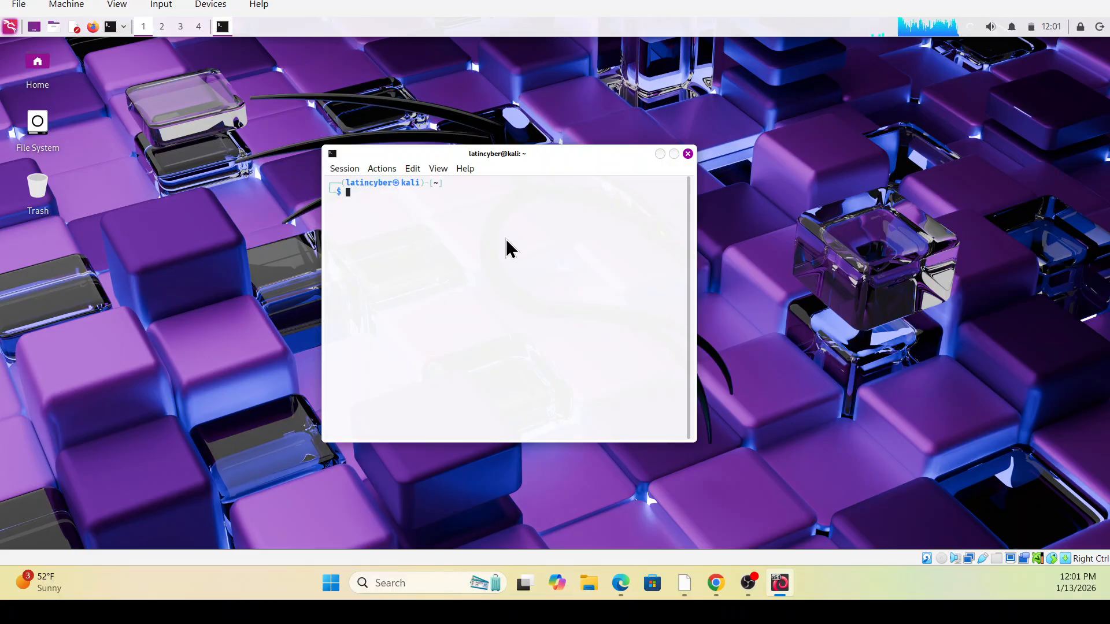
pyautogui.write('ip a')
pyautogui.press('Return')
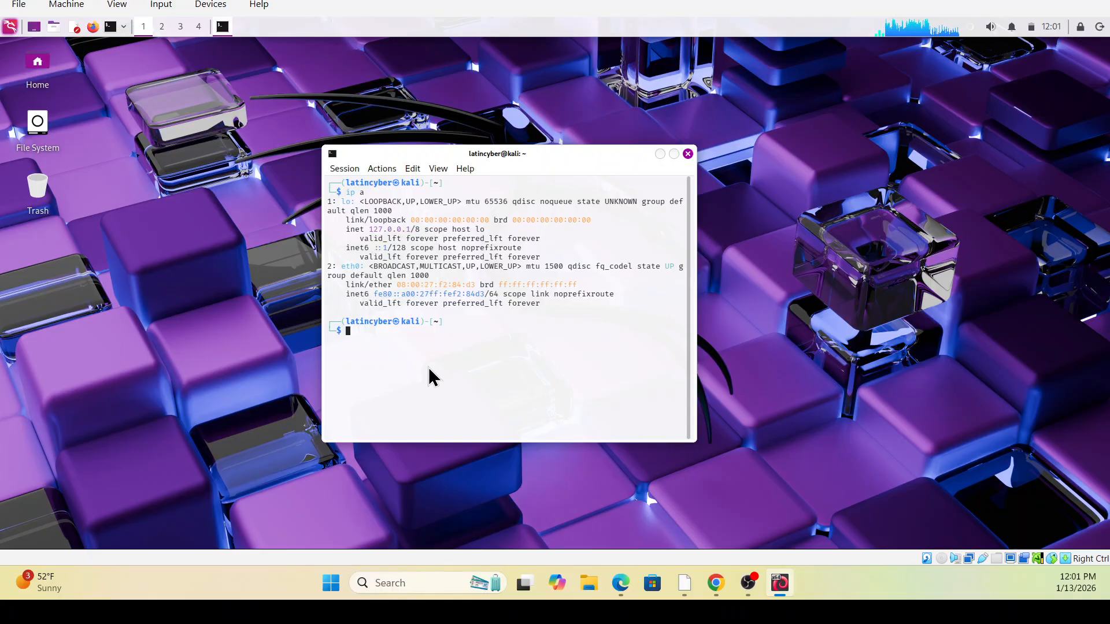
pyautogui.write('ifcon')
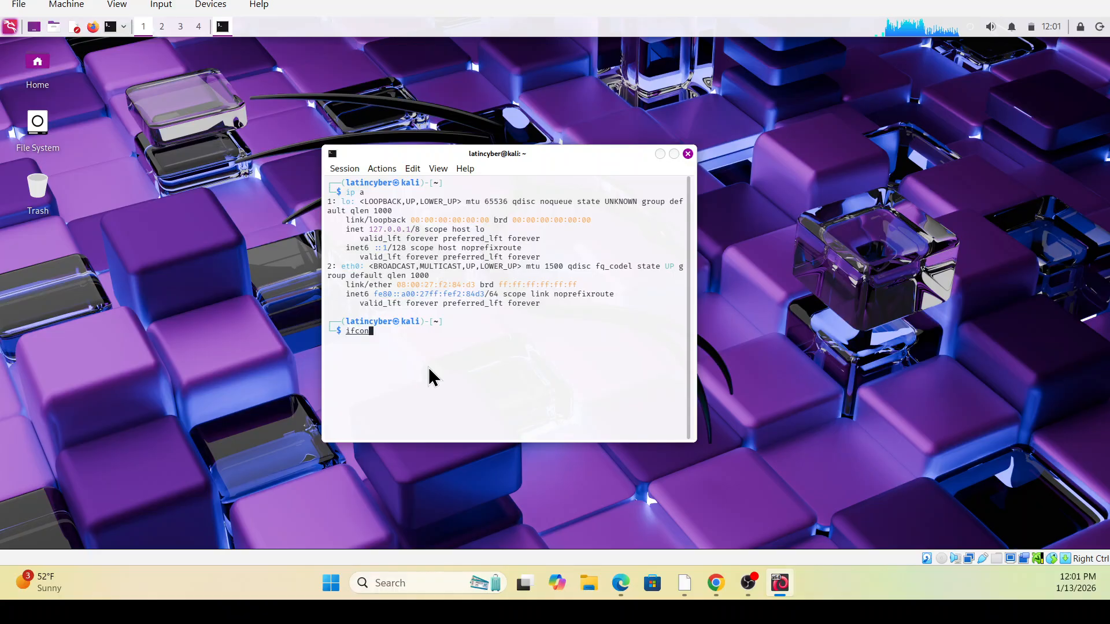
pyautogui.write('f')
pyautogui.write('ig')
pyautogui.press('Return')
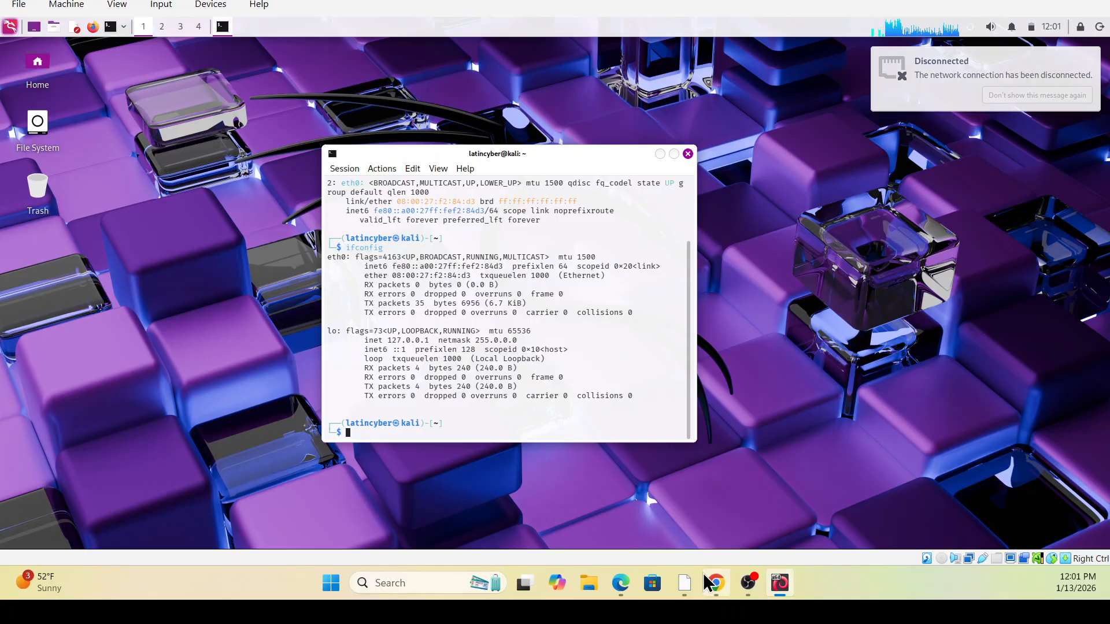
# Start the pfsense VM from VirtualBox Manager so it boots to its console menu
pyautogui.click(684, 587)
pyautogui.click(262, 529)
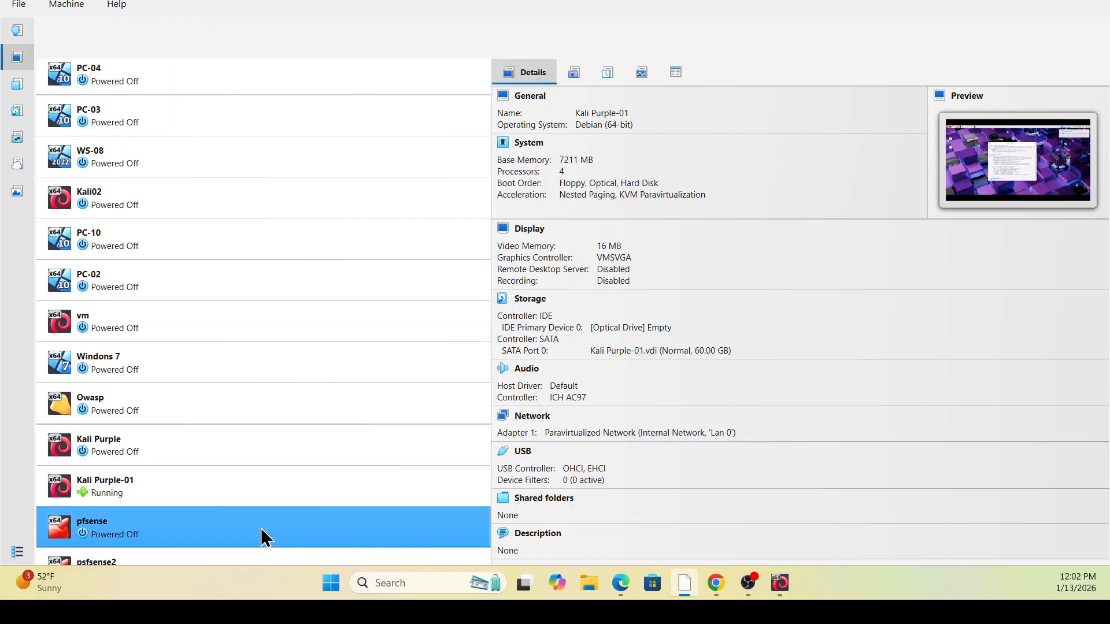
pyautogui.click(192, 34)
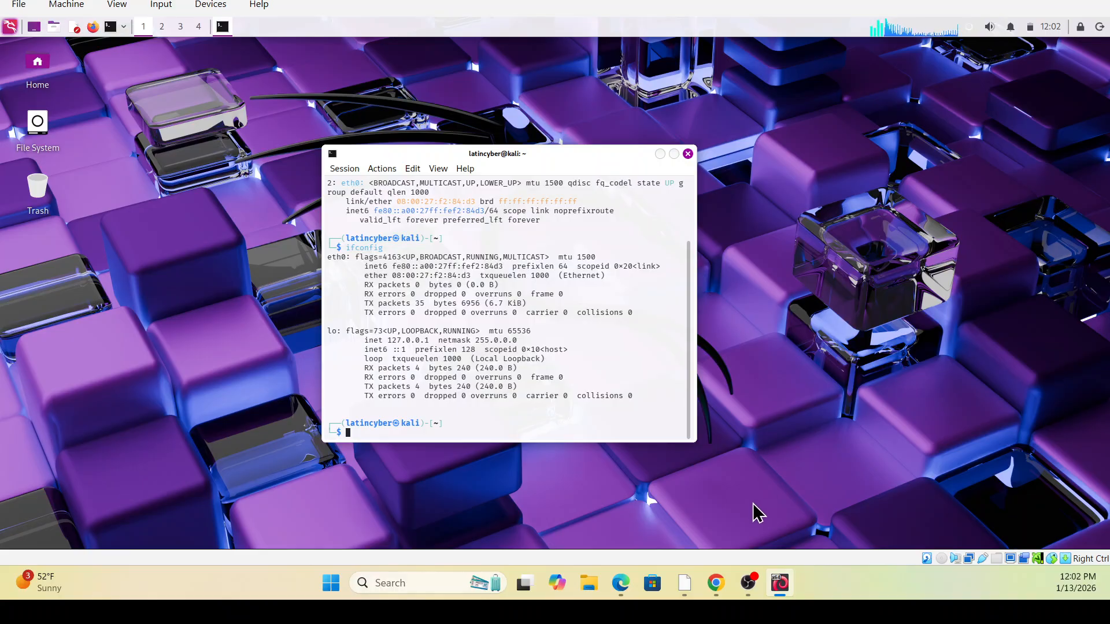
# Switch back to the Kali Purple-01 VM window
pyautogui.moveTo(776, 585)
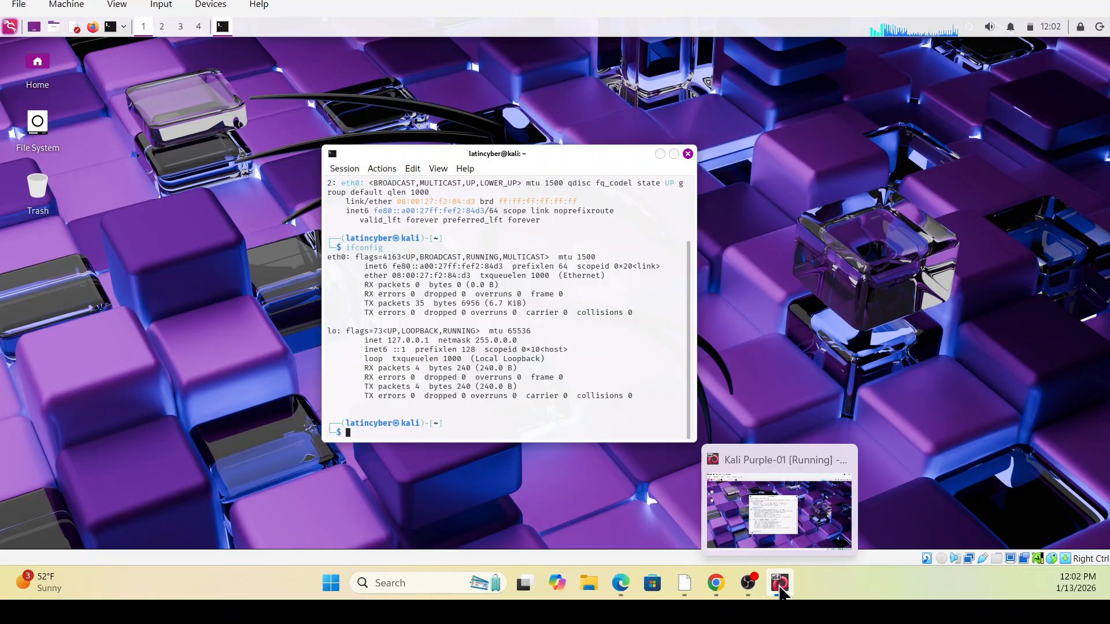
pyautogui.click(690, 587)
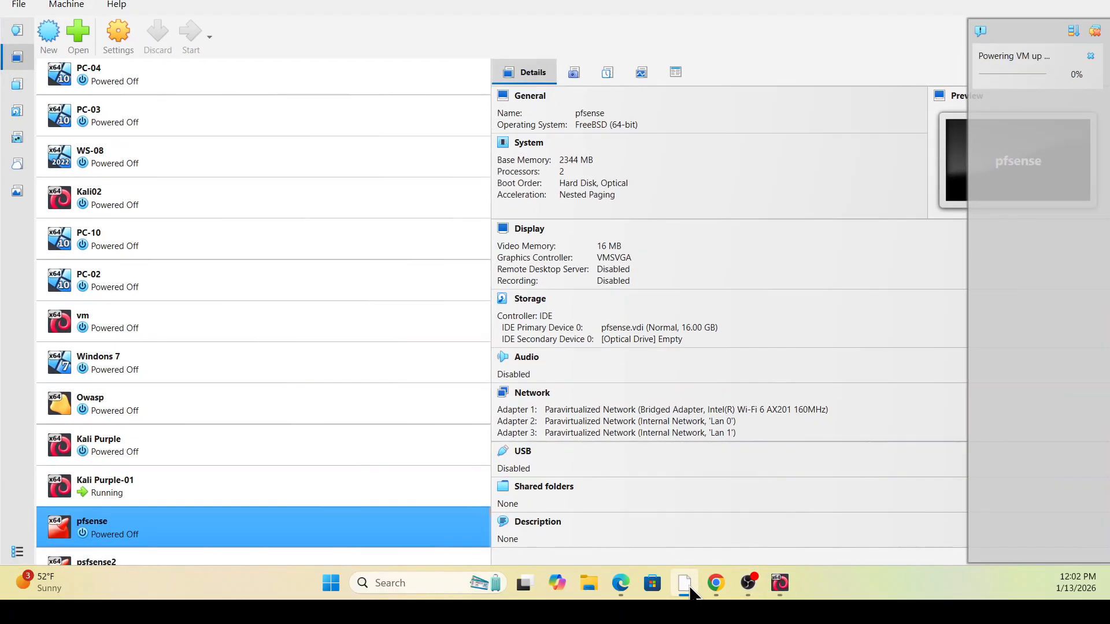
pyautogui.click(1027, 6)
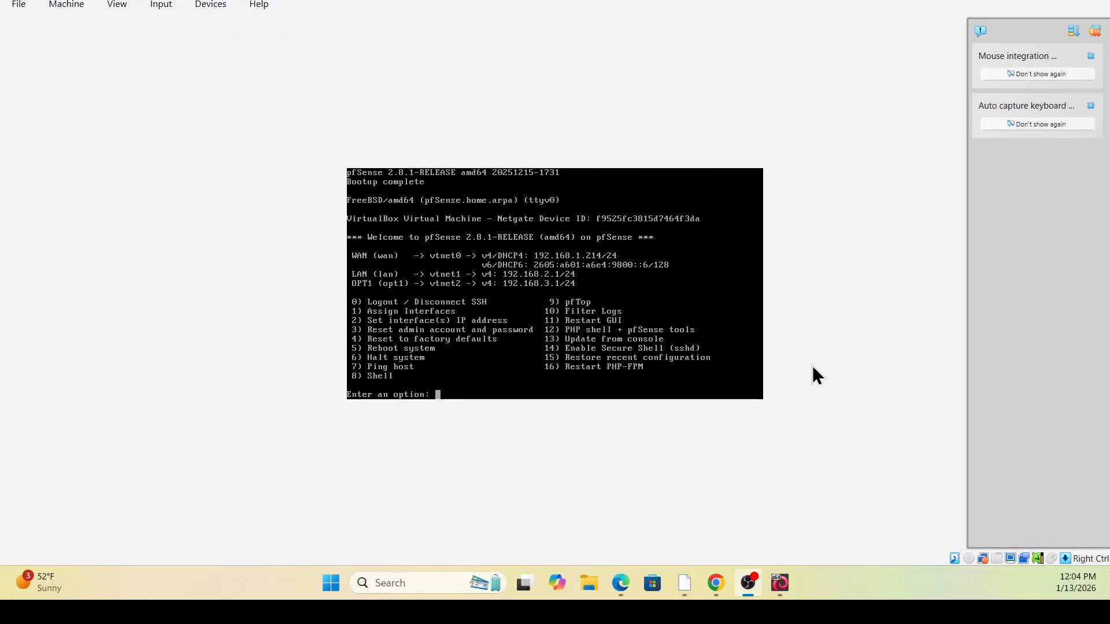
pyautogui.click(1015, 0)
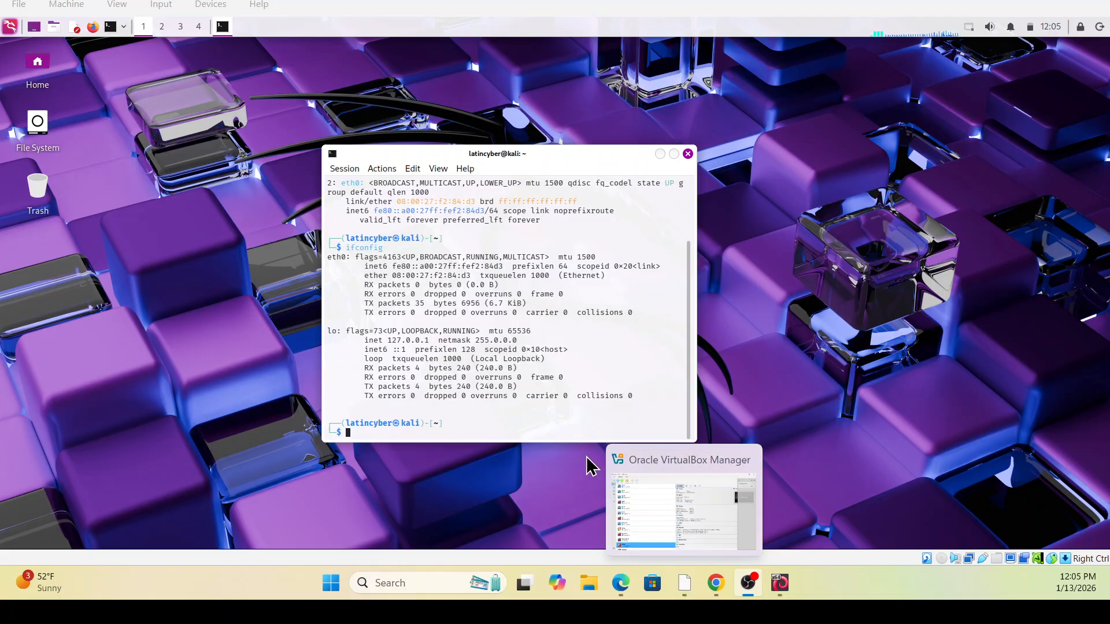
# Rerun ifconfig in the Kali terminal to recheck eth0
pyautogui.click(556, 438)
pyautogui.press('Up')
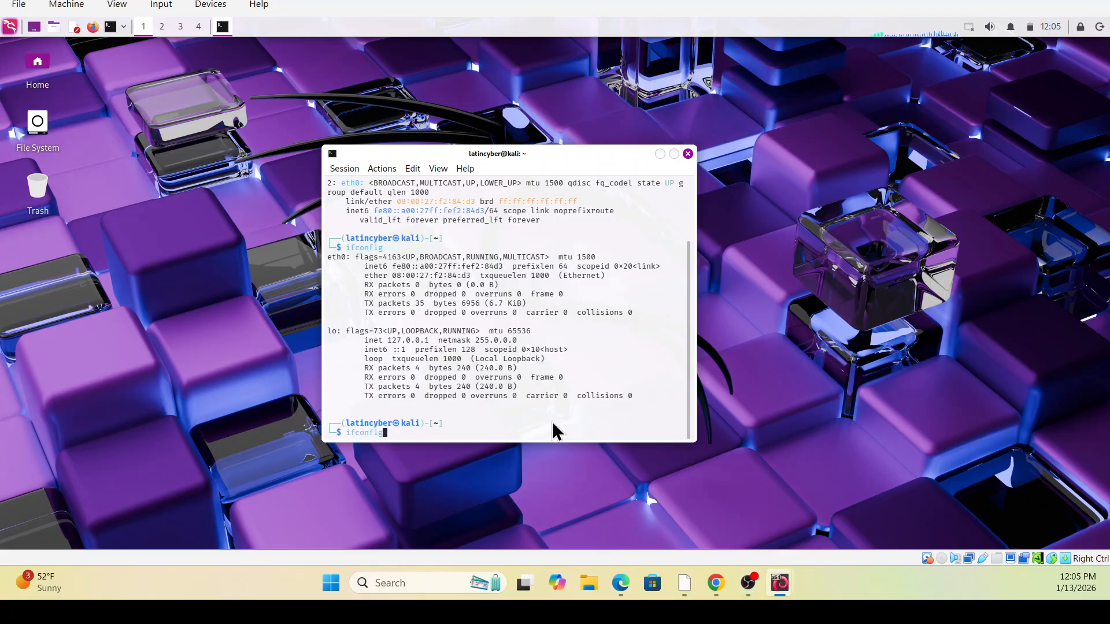
pyautogui.press('Return')
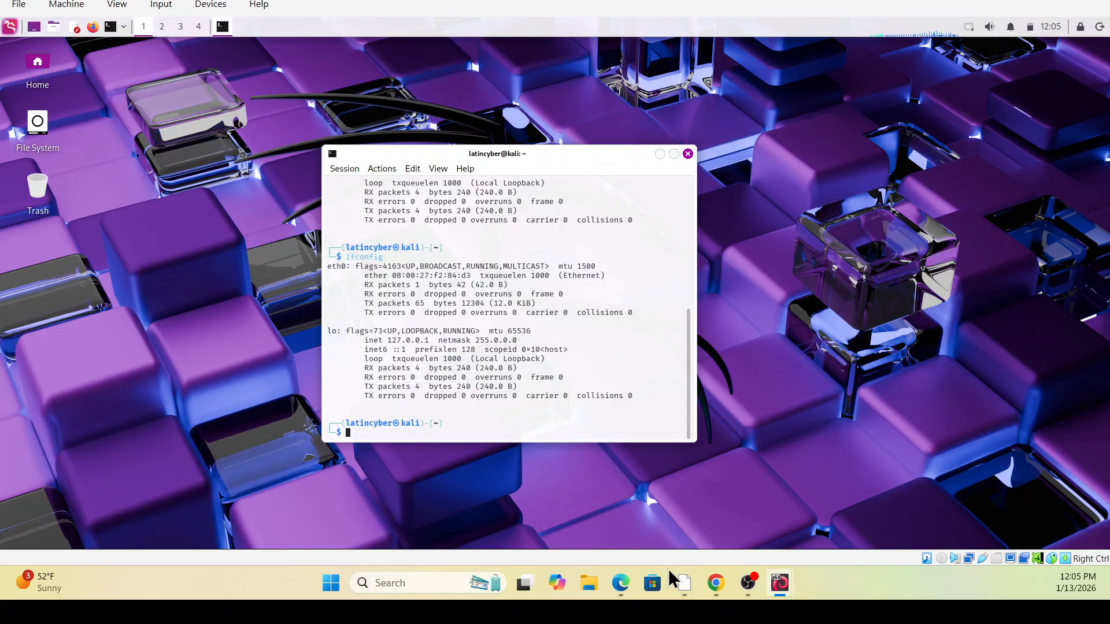
# Look at the pfSense VM window, then bring the Kali VM back into view
pyautogui.click(685, 585)
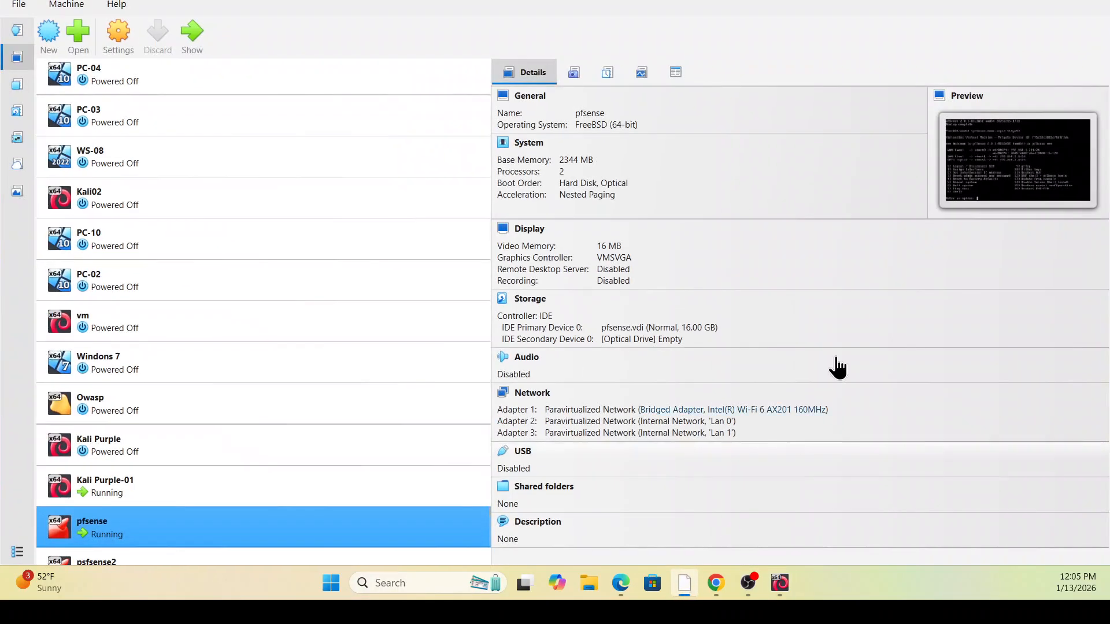
pyautogui.click(1028, 0)
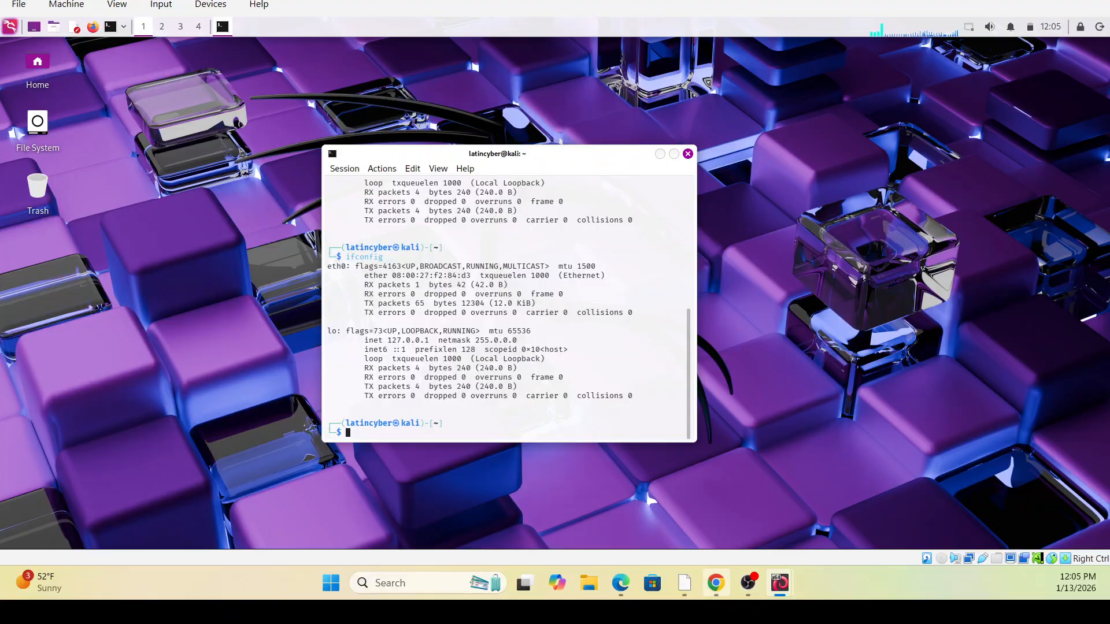
pyautogui.moveTo(780, 583)
pyautogui.click(815, 511)
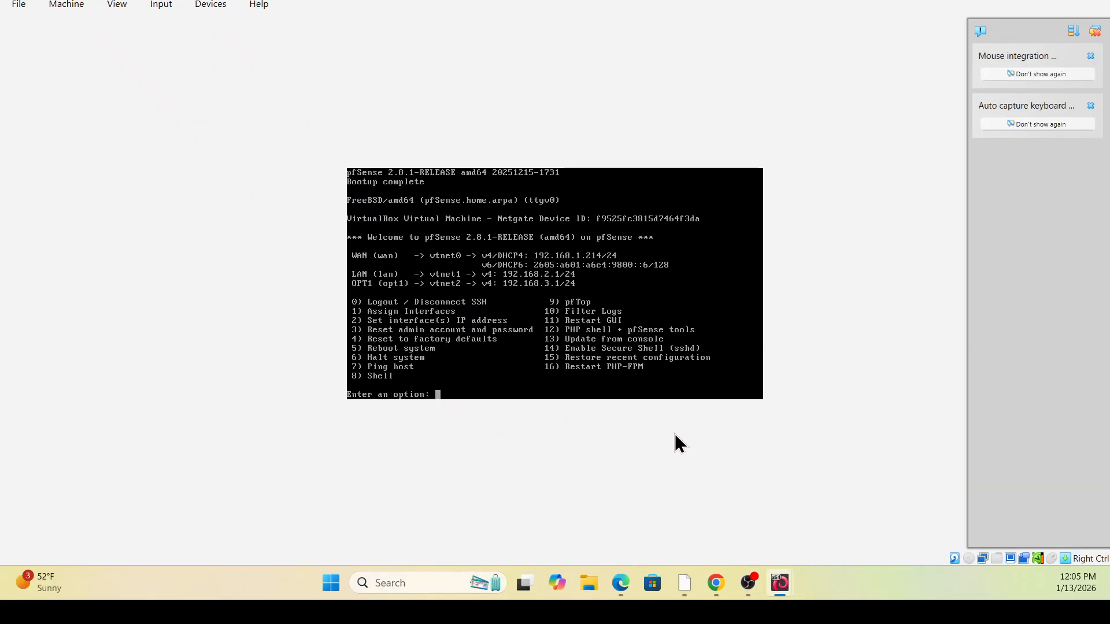
pyautogui.click(1094, 26)
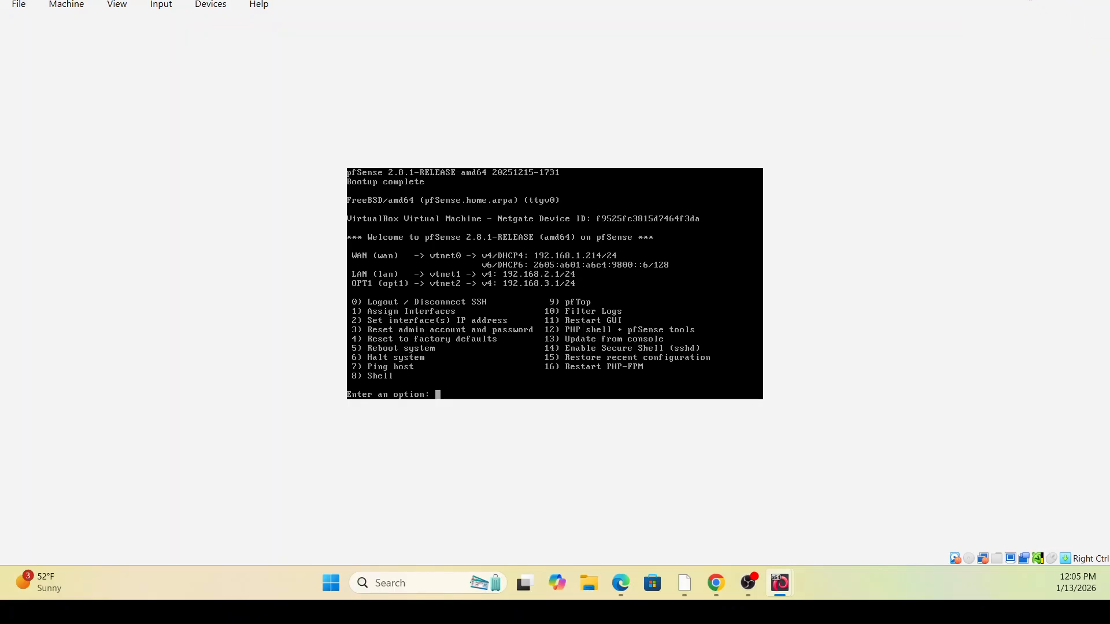
pyautogui.click(1027, 0)
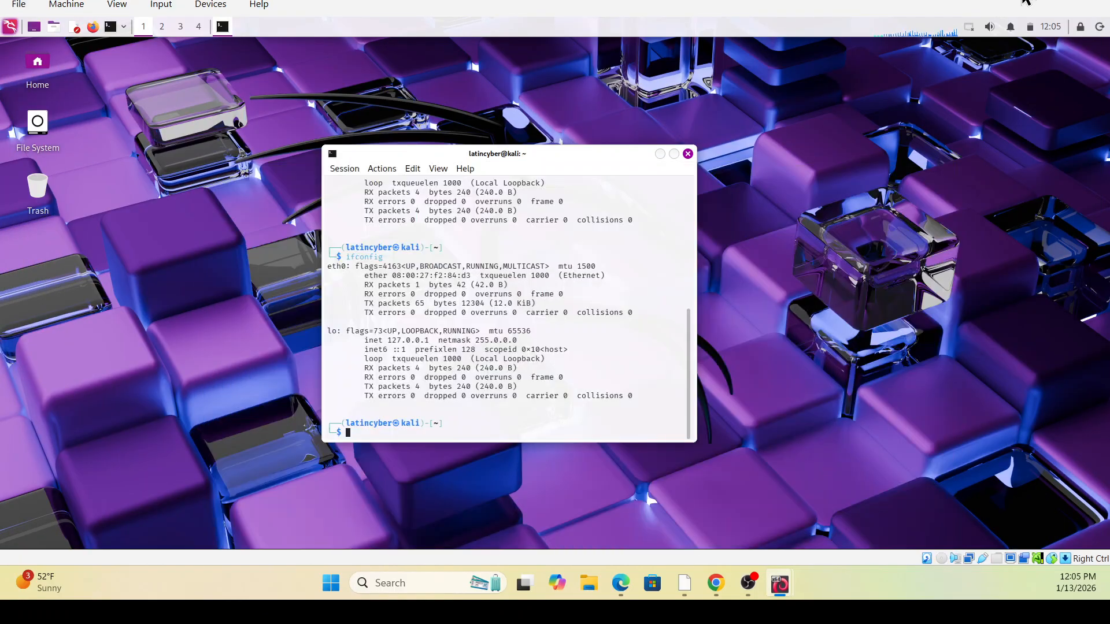
# Shut down the Kali guest and switch to VirtualBox Manager
pyautogui.click(1096, 30)
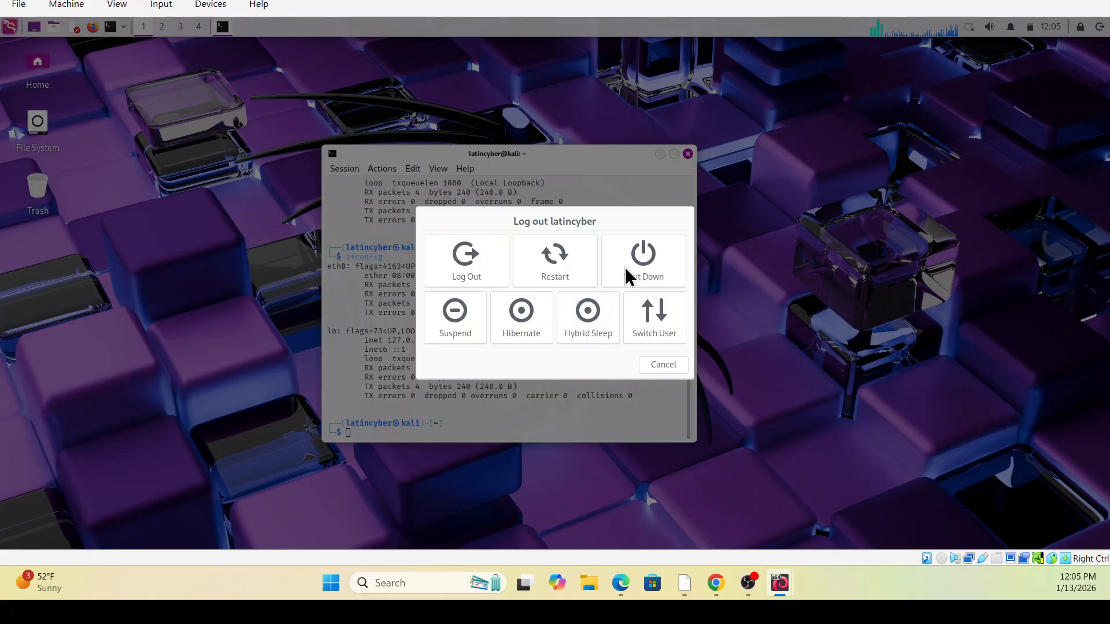
pyautogui.click(676, 267)
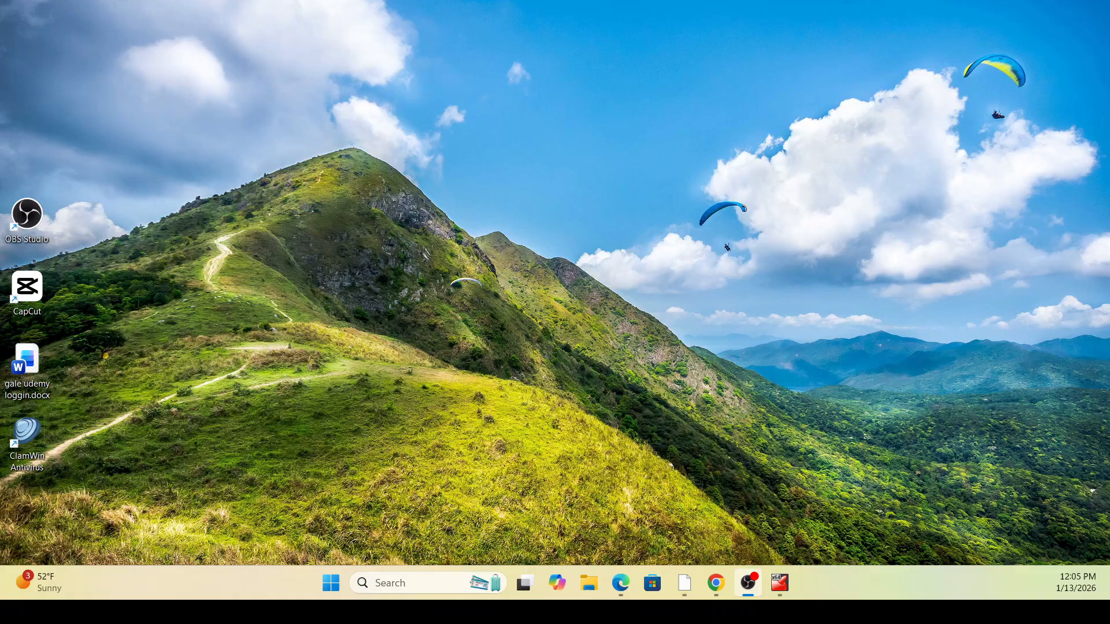
pyautogui.click(776, 584)
pyautogui.click(793, 587)
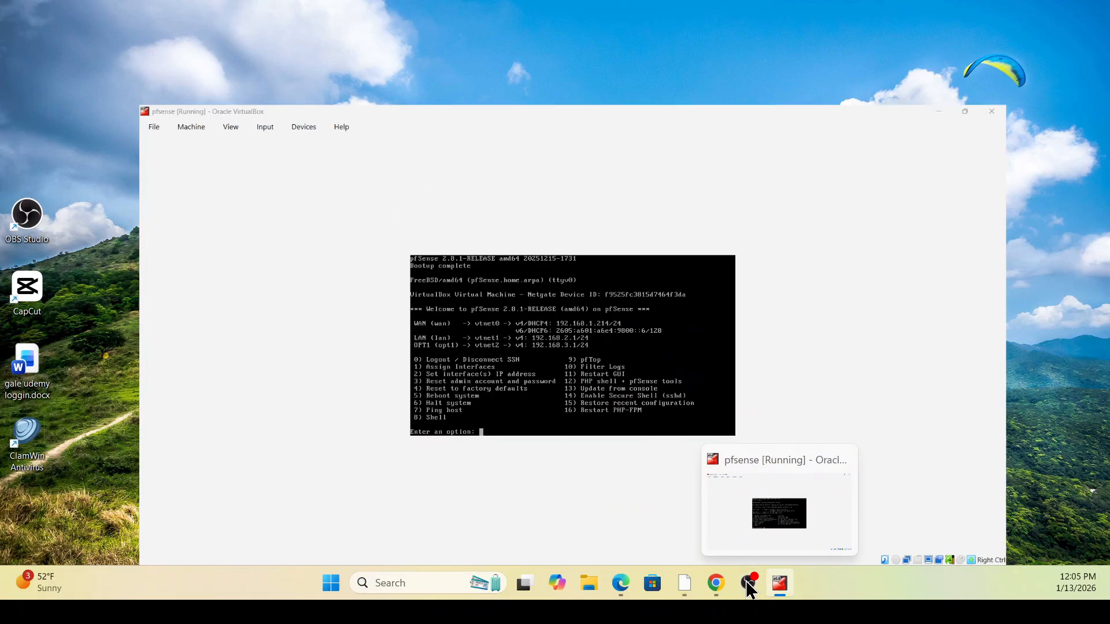
pyautogui.click(687, 585)
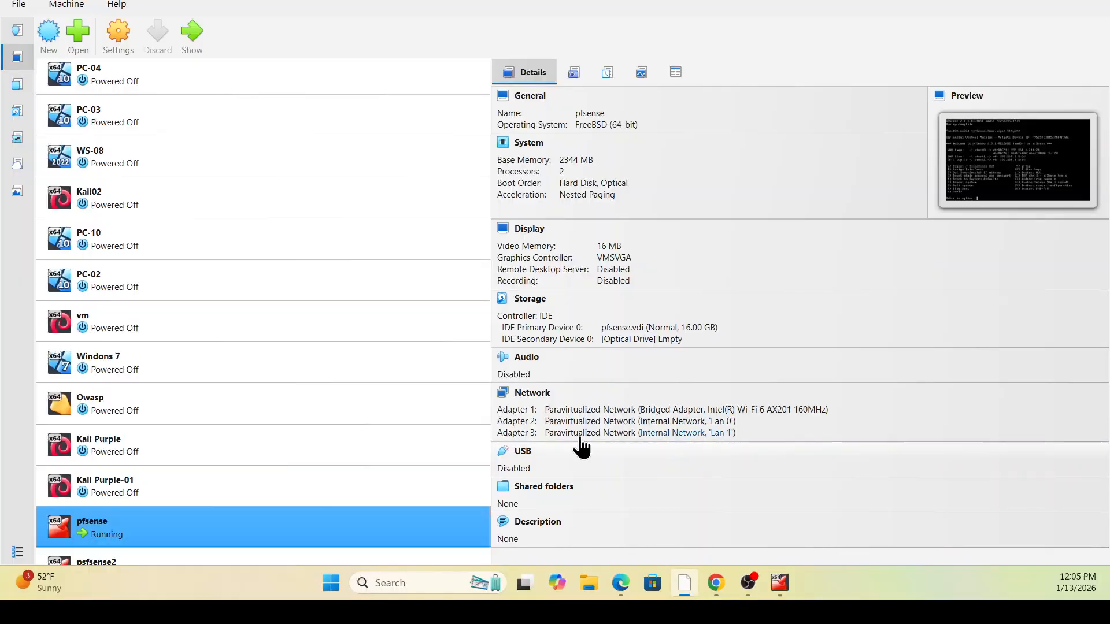
# Review Kali Purple-01's Network settings showing Lan 0, then start the machine again
pyautogui.scroll(-1, 133, 528)
pyautogui.click(172, 461)
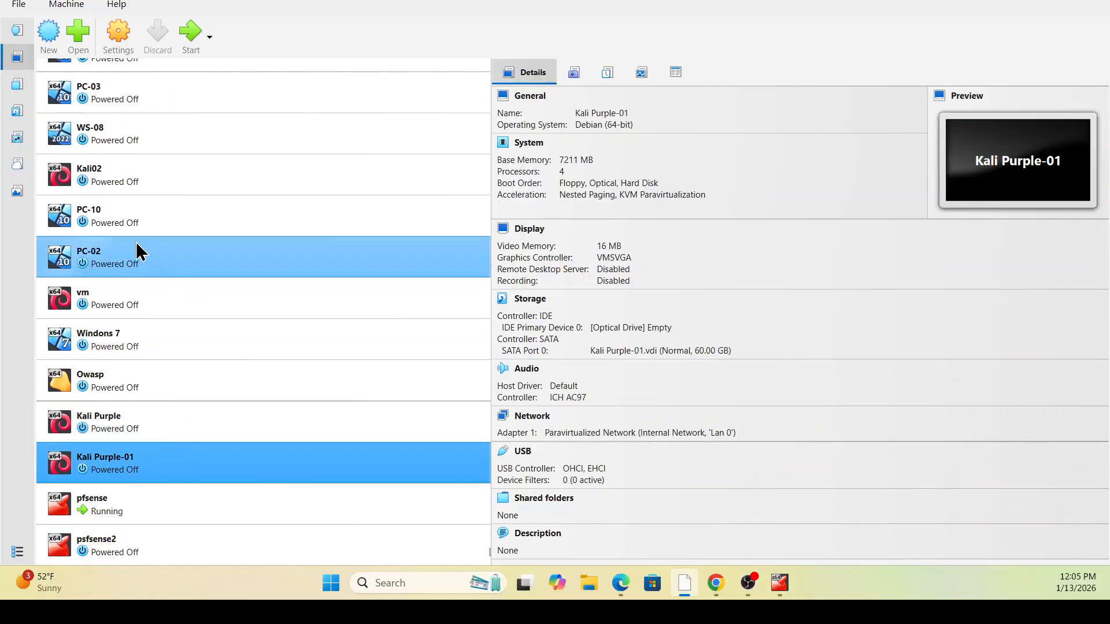
pyautogui.click(116, 36)
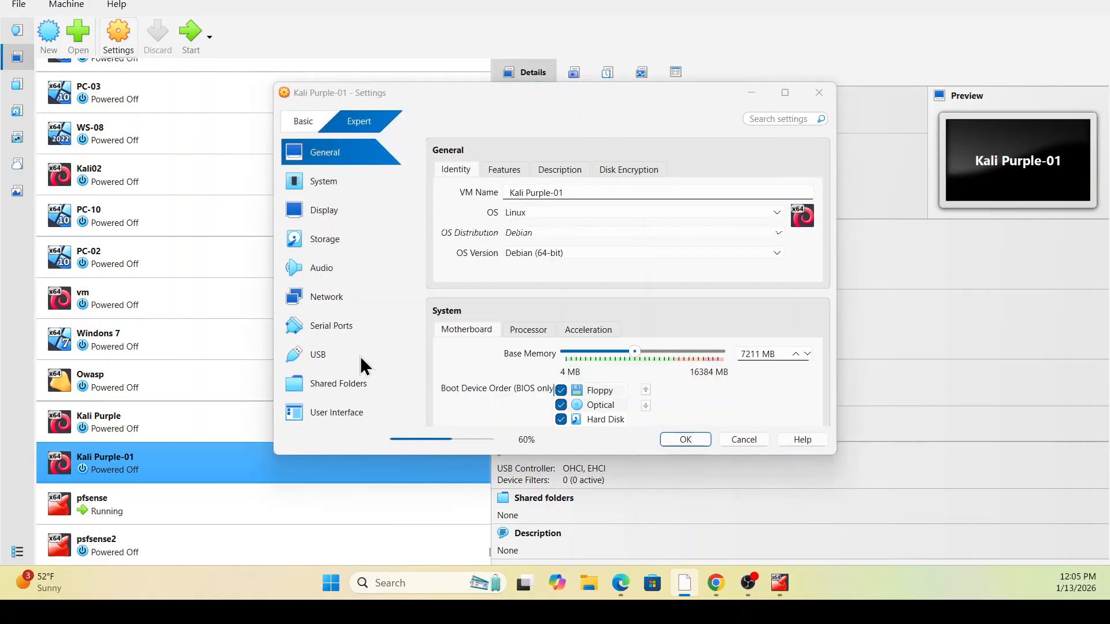
pyautogui.click(355, 295)
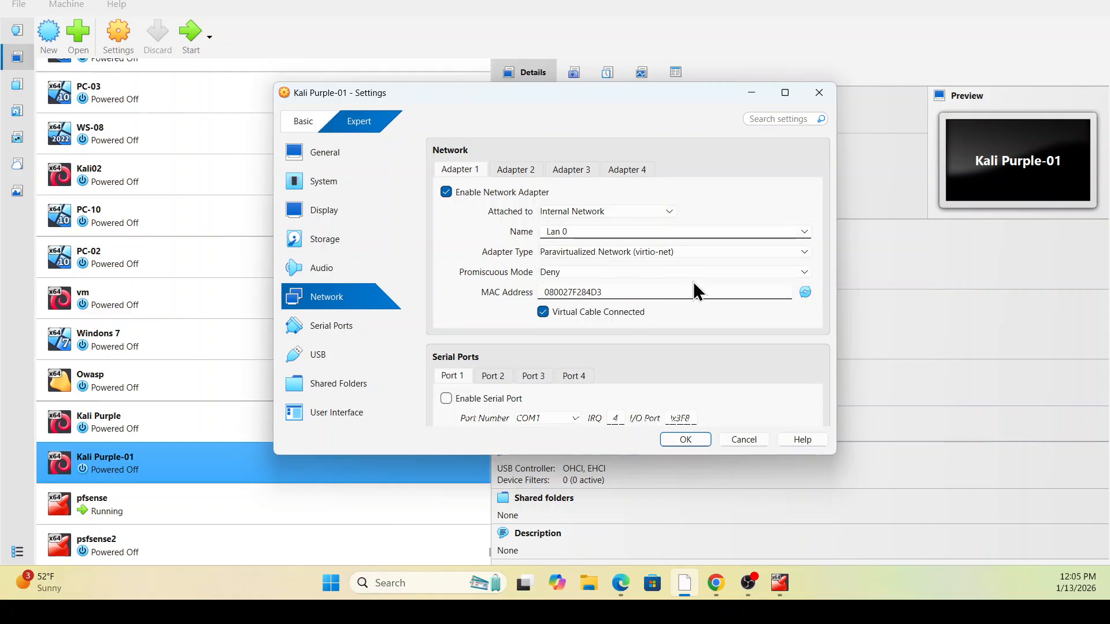
pyautogui.click(698, 441)
pyautogui.click(191, 33)
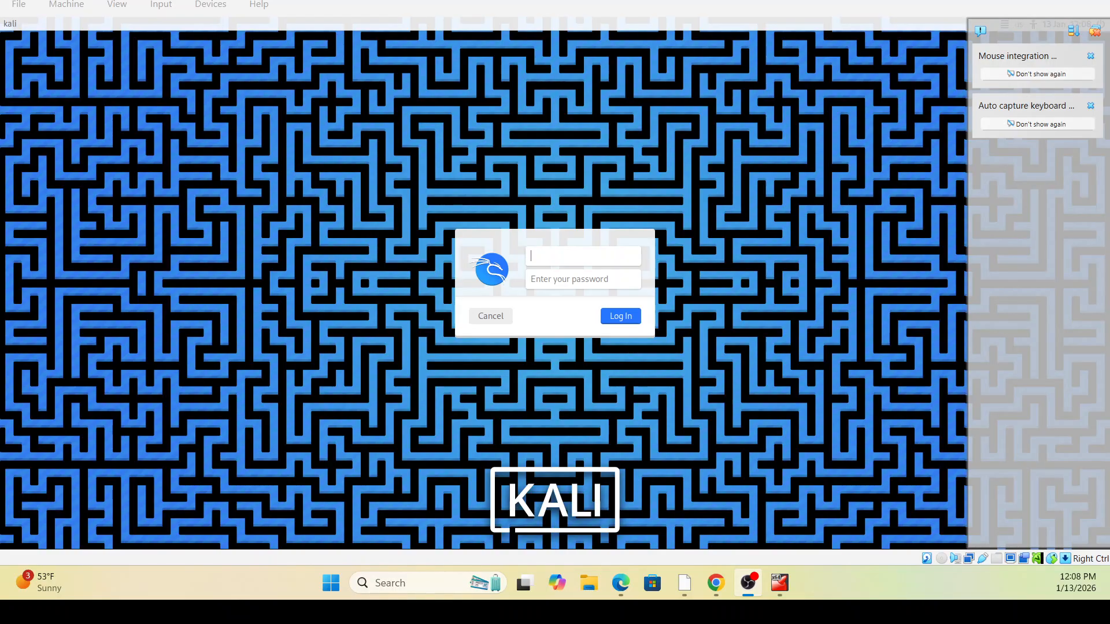
# Log back in to Kali with the account password and dismiss the VirtualBox notifications
pyautogui.click(584, 255)
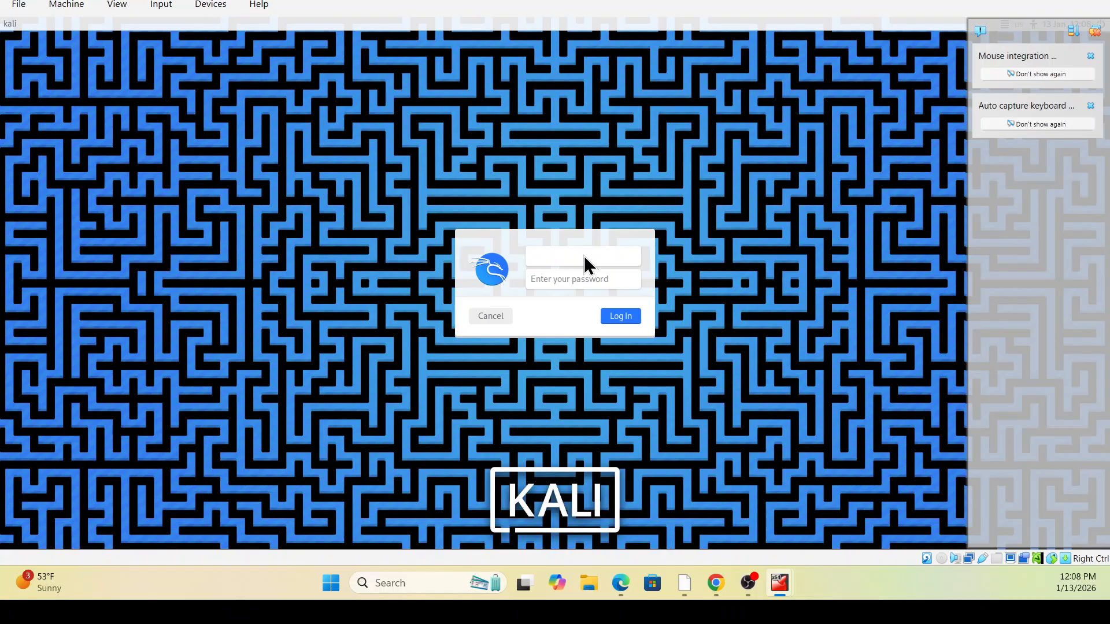
pyautogui.write('lakali')
pyautogui.press('Return')
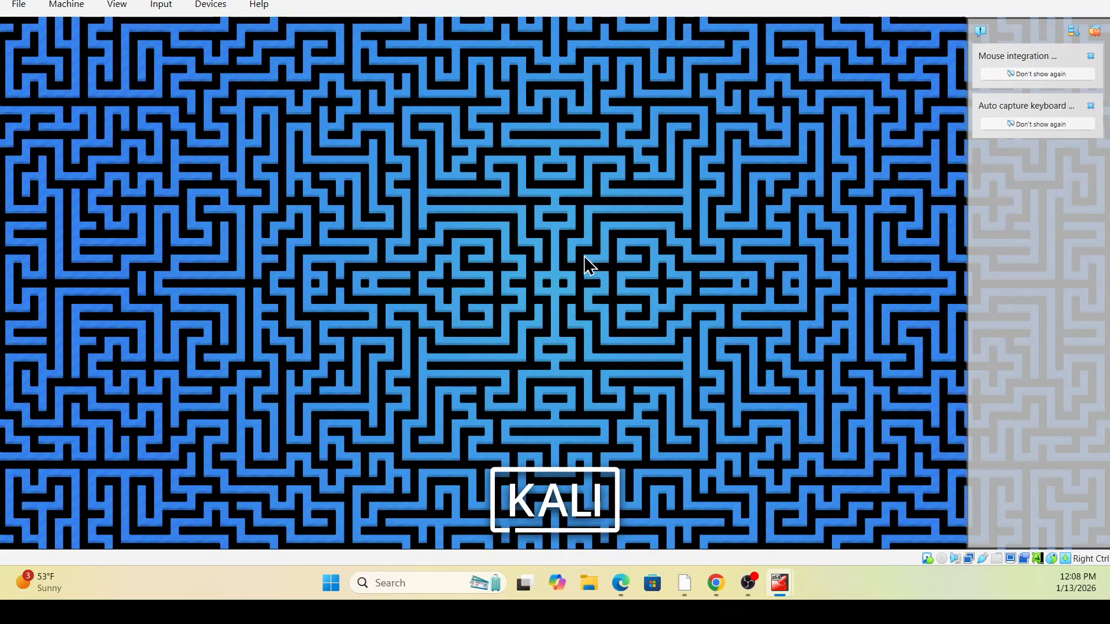
pyautogui.click(1095, 31)
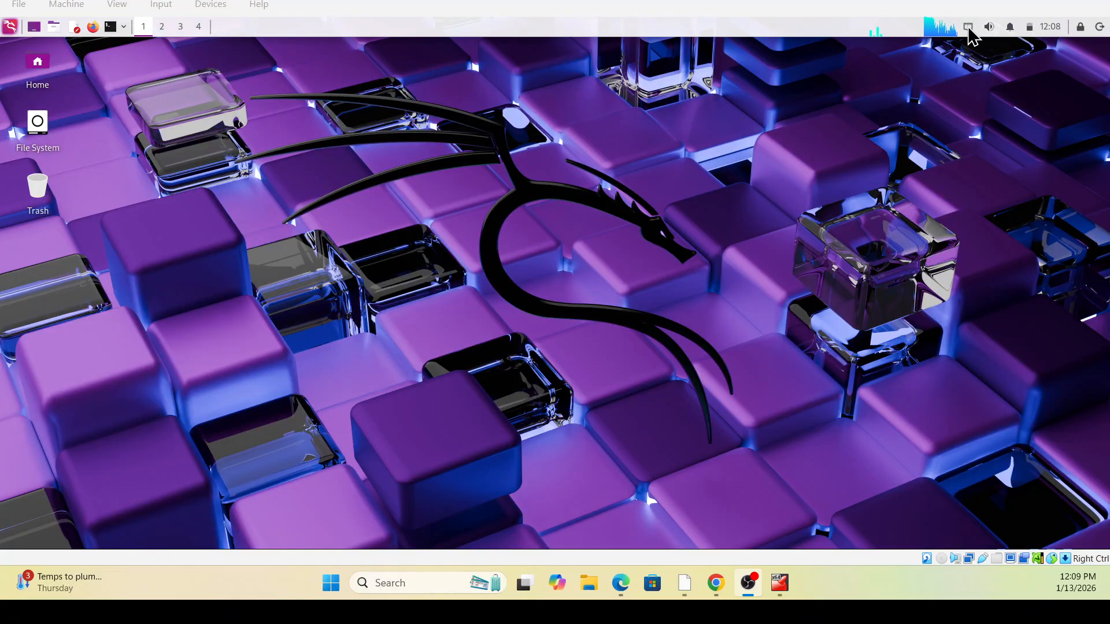
pyautogui.click(111, 27)
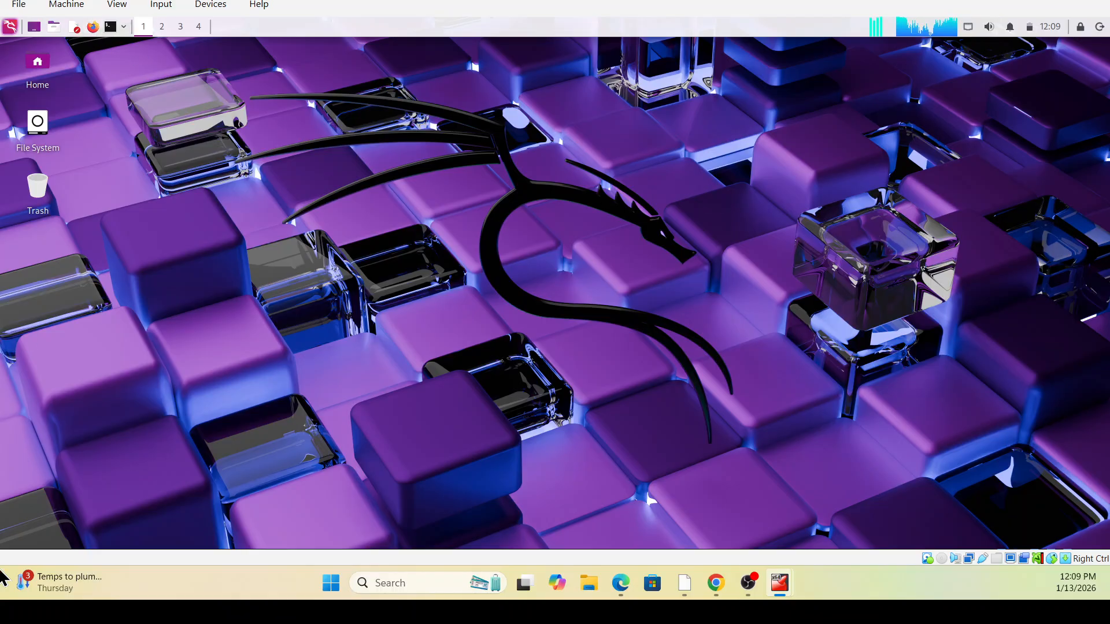
# Open a terminal, run 'ip a', and select eth0's 192.168.2.11 address
pyautogui.hotkey('ctrl', 'alt', 't')
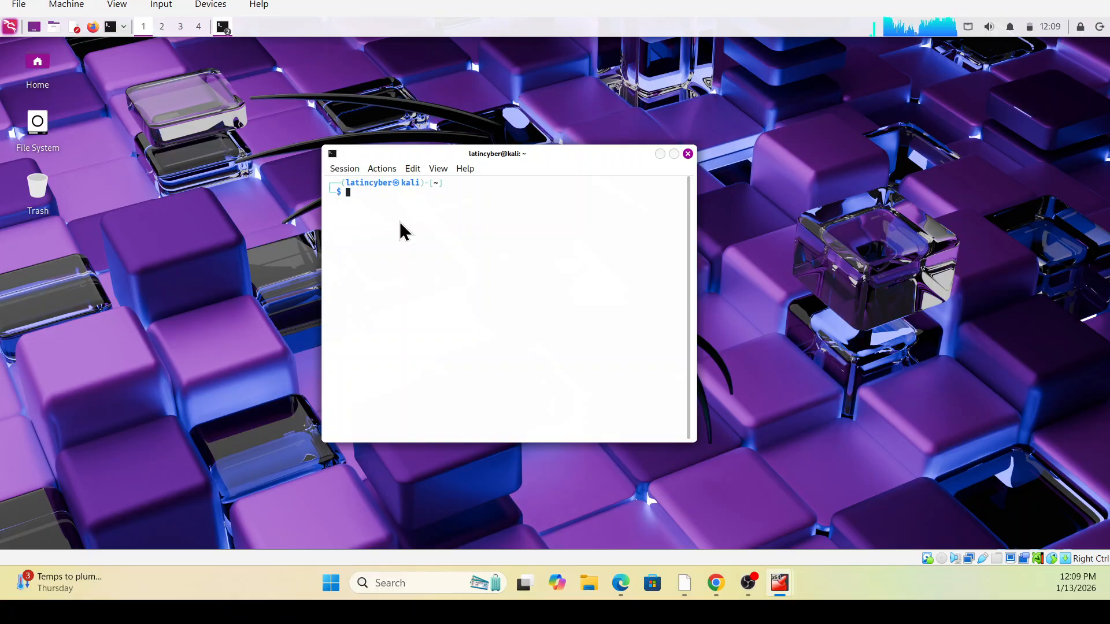
pyautogui.write('ip a')
pyautogui.press('Return')
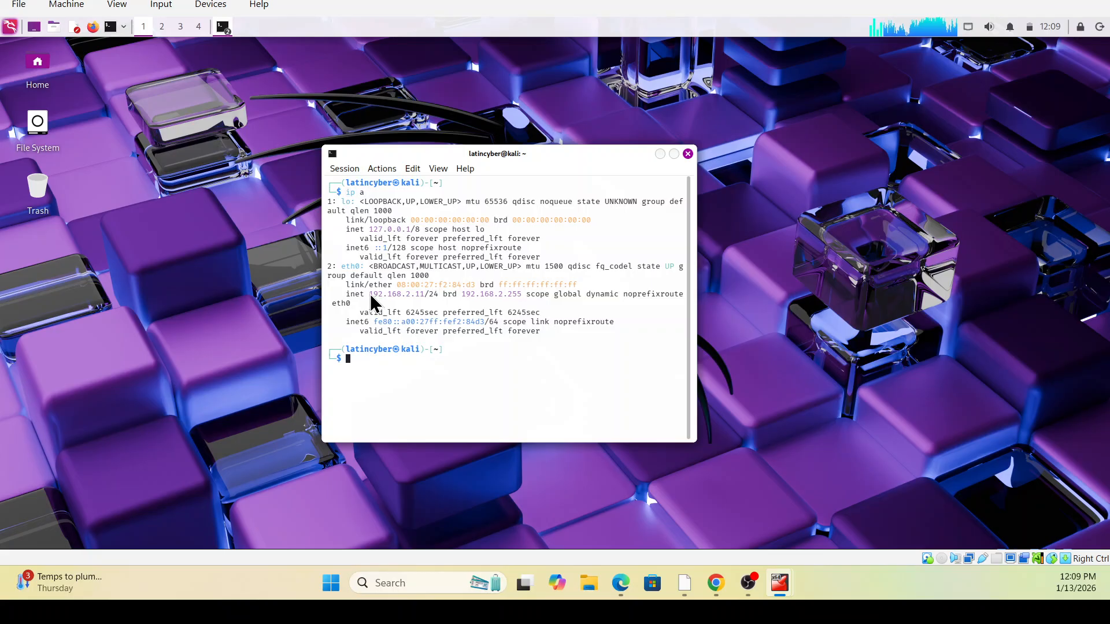
pyautogui.moveTo(370, 294); pyautogui.dragTo(435, 305)
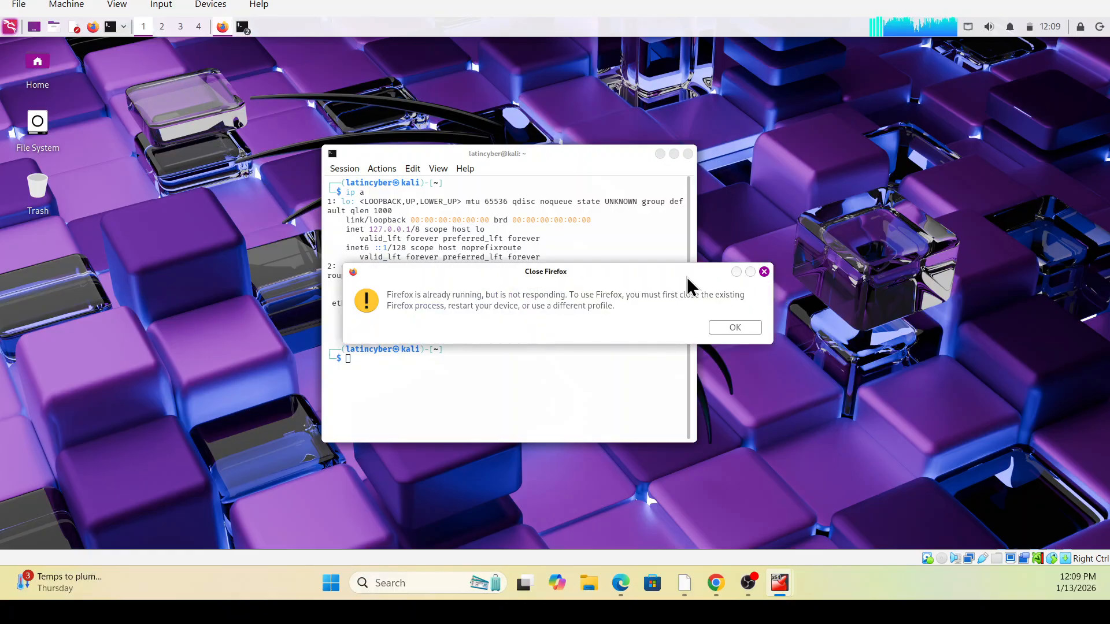
# Dismiss the Firefox already-running warning and open a new tab
pyautogui.click(750, 329)
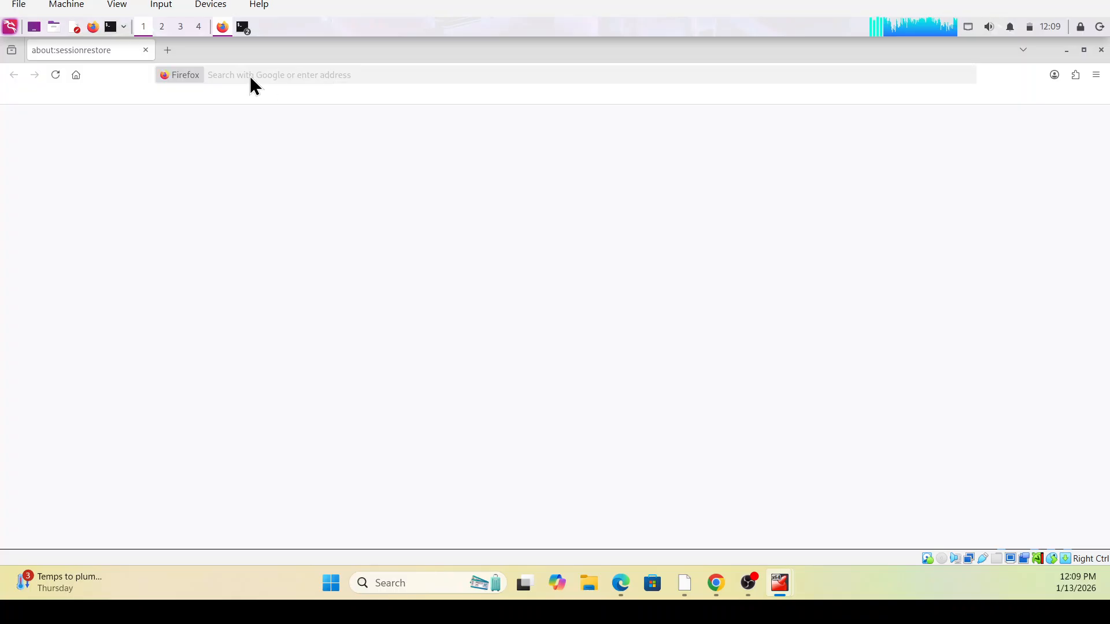
pyautogui.click(168, 50)
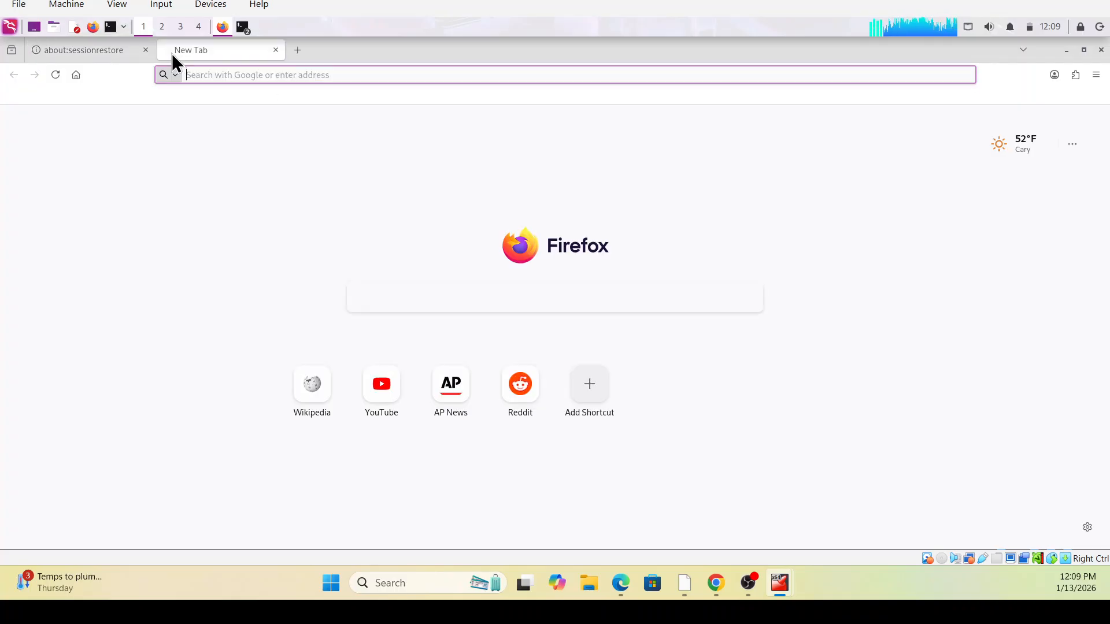
pyautogui.click(205, 74)
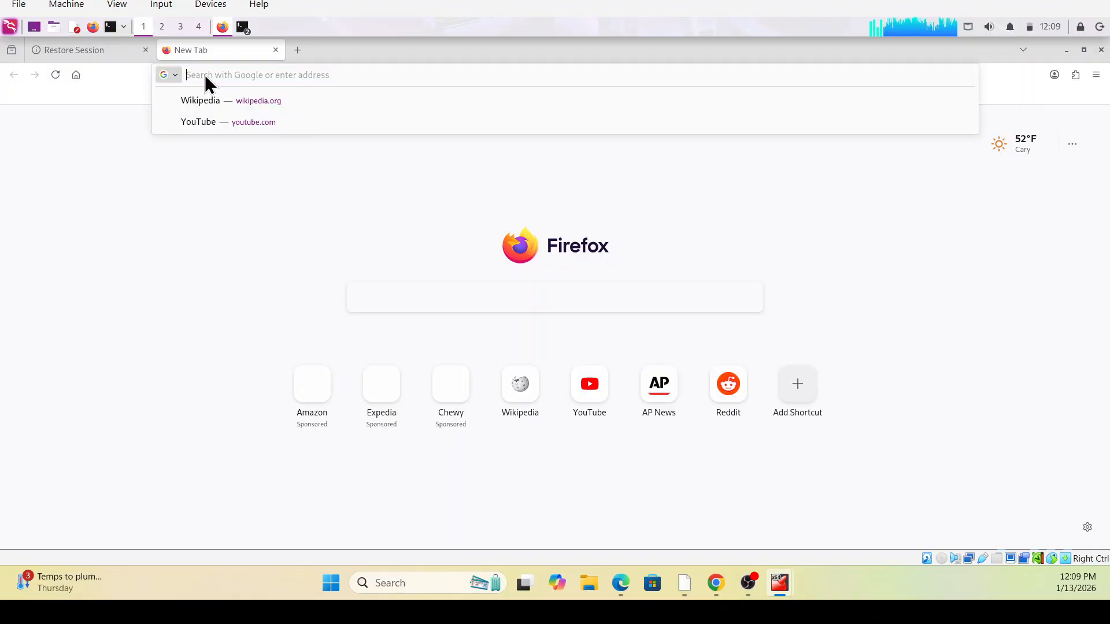
pyautogui.write('htt')
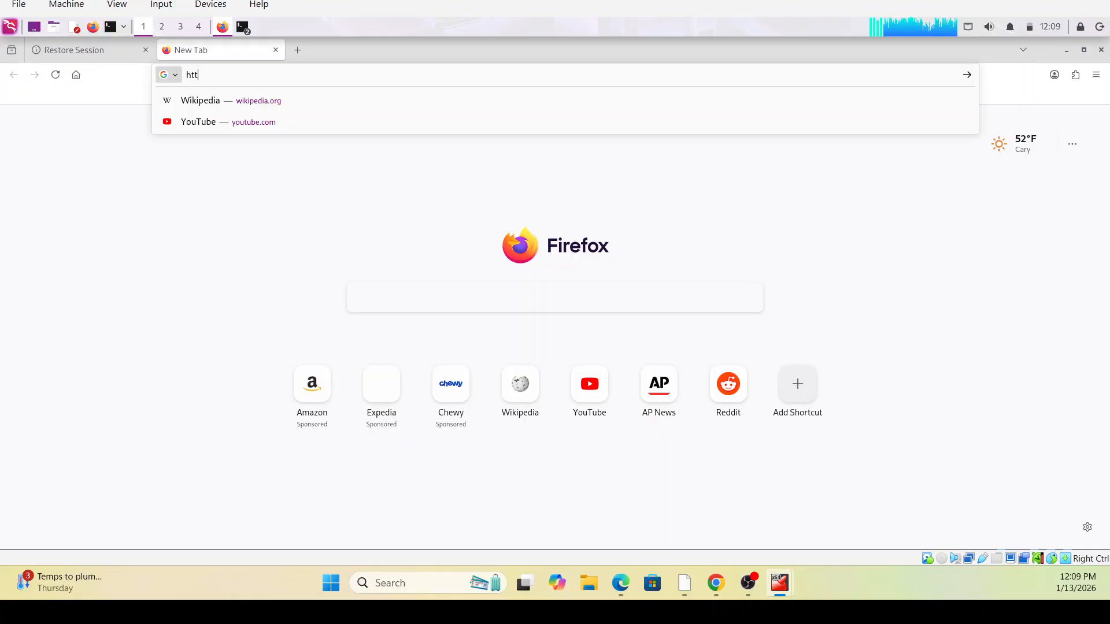
pyautogui.write('ps;')
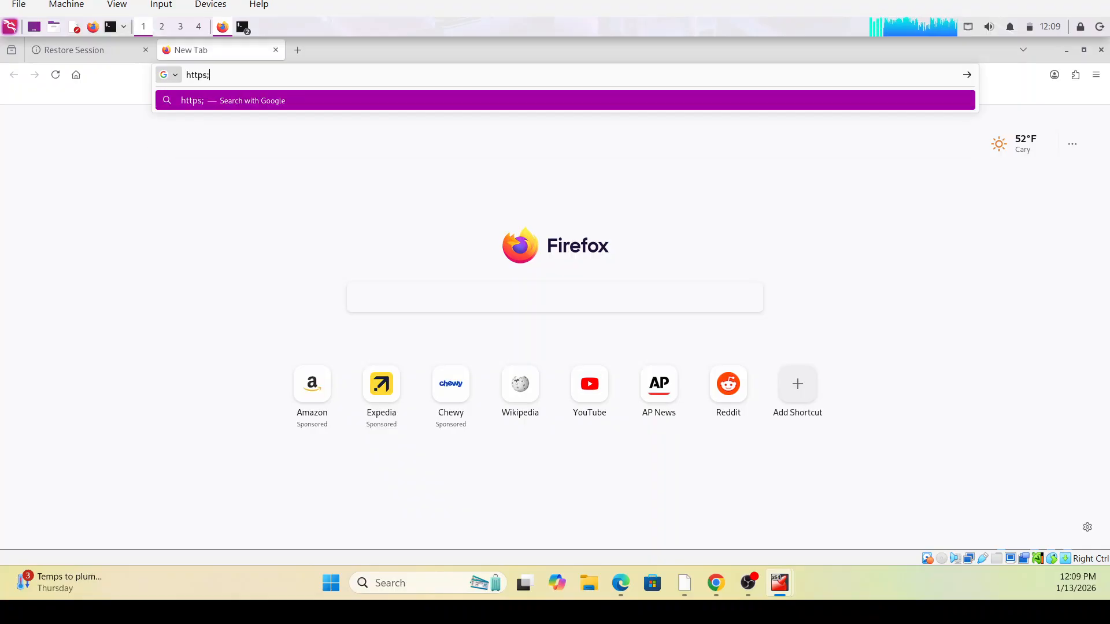
pyautogui.write('//')
pyautogui.press('BackSpace')
pyautogui.press('BackSpace')
pyautogui.press('BackSpace')
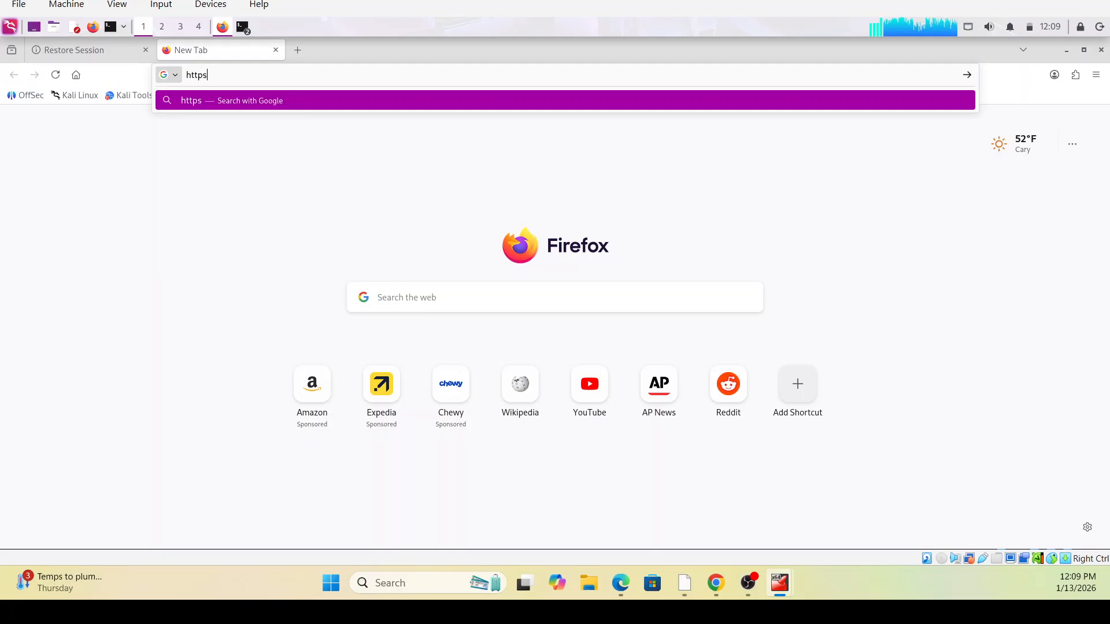
pyautogui.write('://')
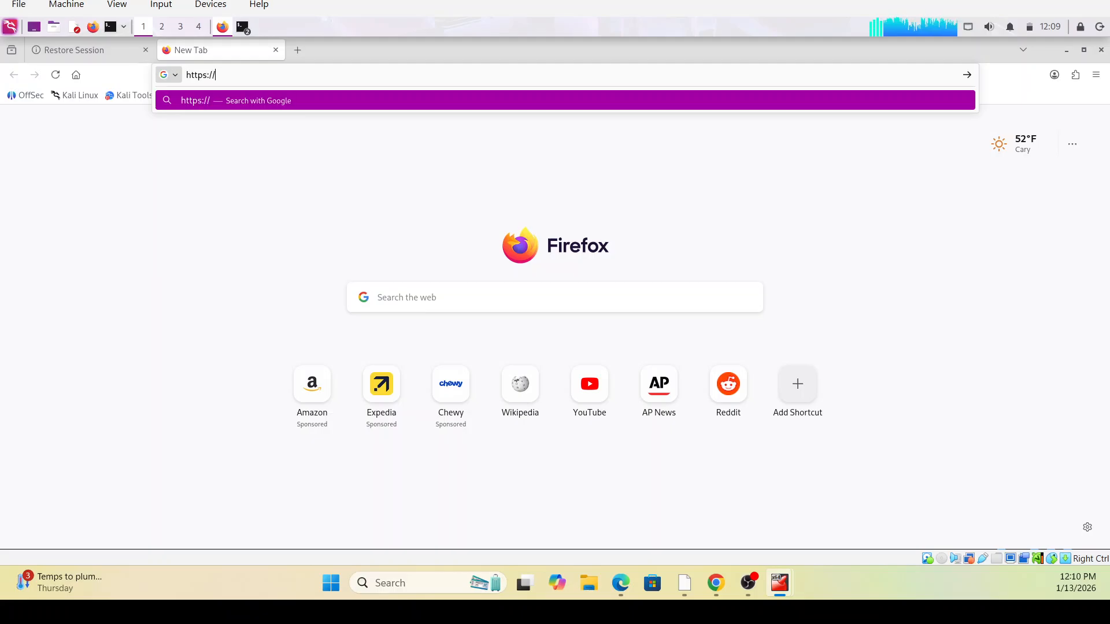
pyautogui.write('192.168.')
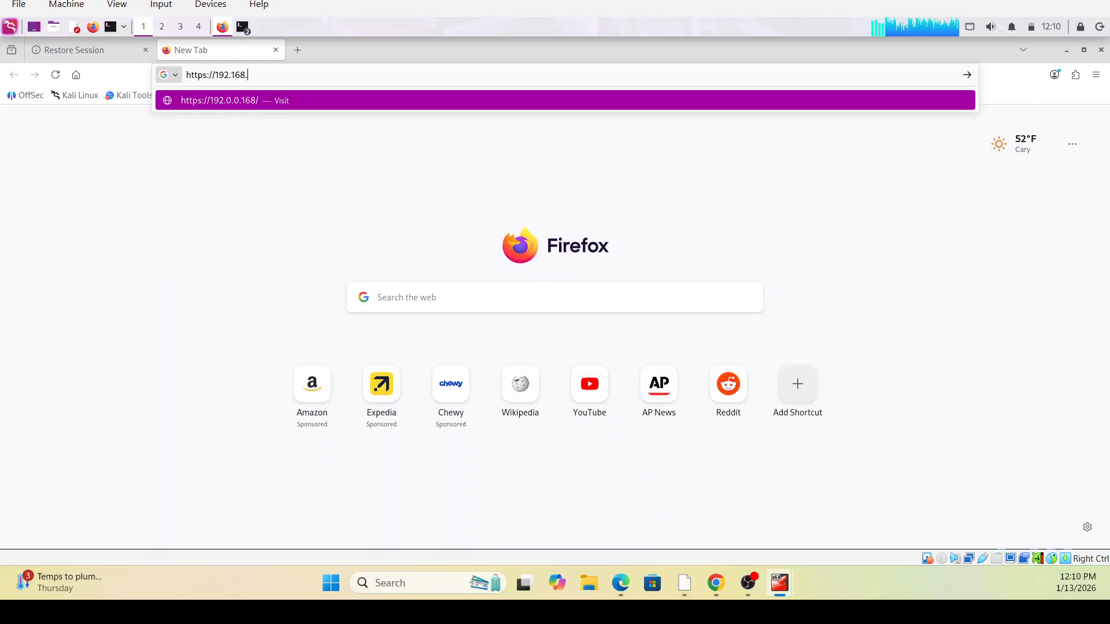
pyautogui.write('2.1')
pyautogui.press('Return')
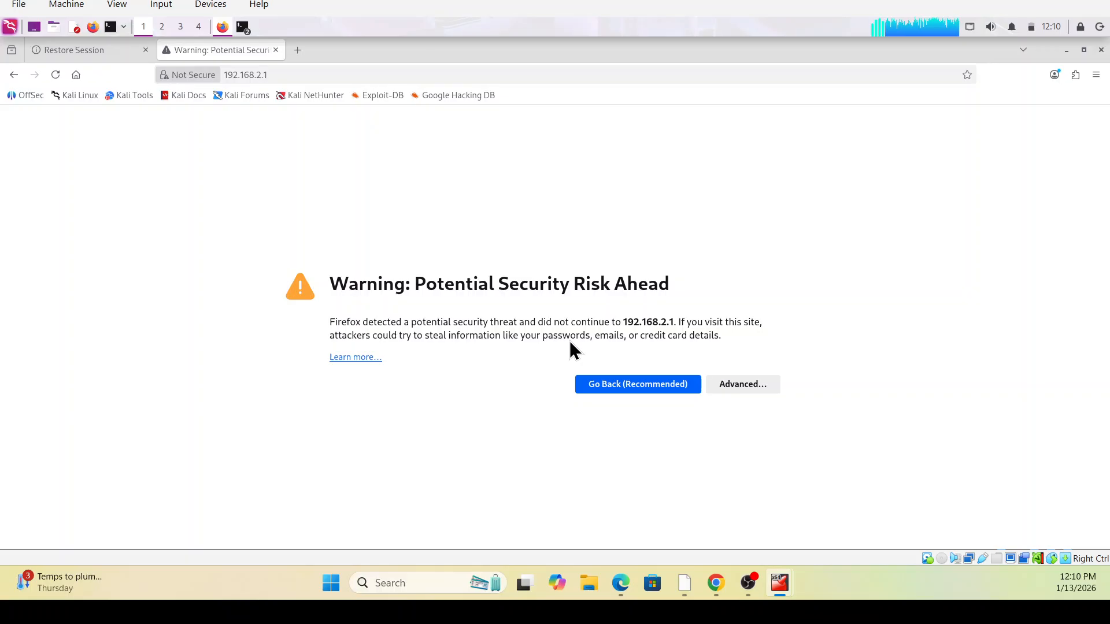
# Expand Advanced and accept the certificate risk to reach the pfSense login page
pyautogui.click(739, 387)
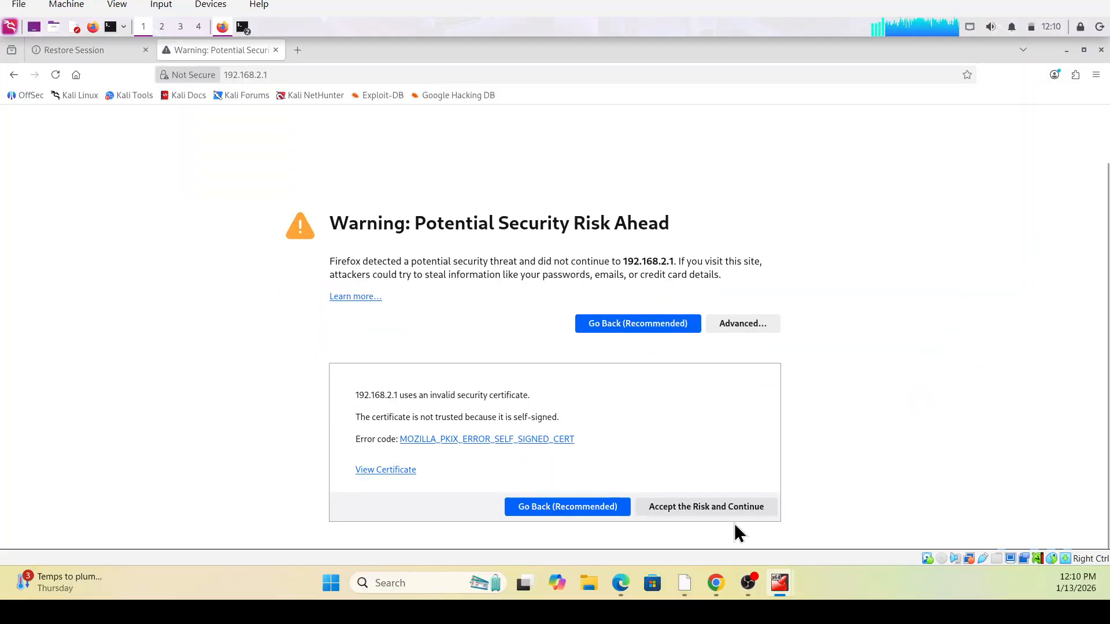
pyautogui.click(703, 509)
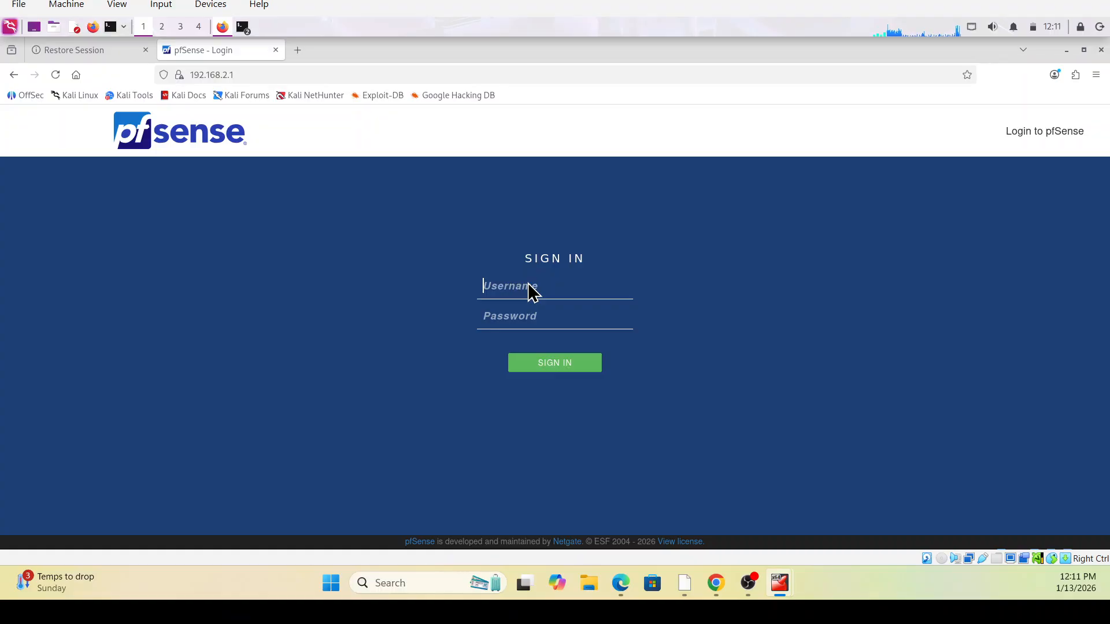
# Sign in to pfSense as admin with the default password, letting Firefox save the credentials
pyautogui.write('admin')
pyautogui.click(502, 307)
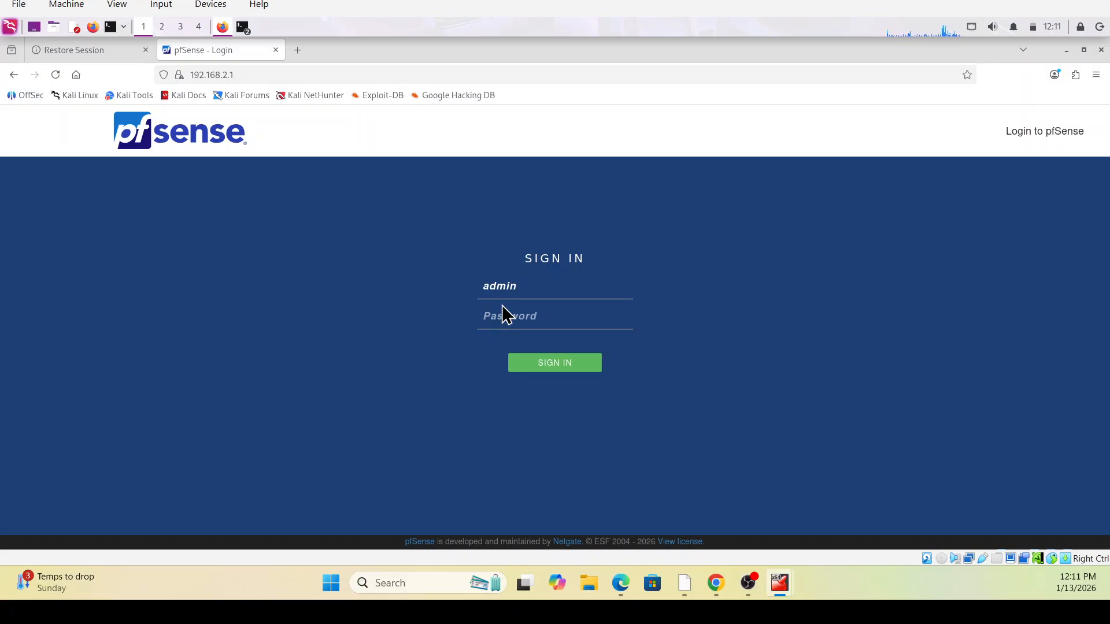
pyautogui.write('pfsense')
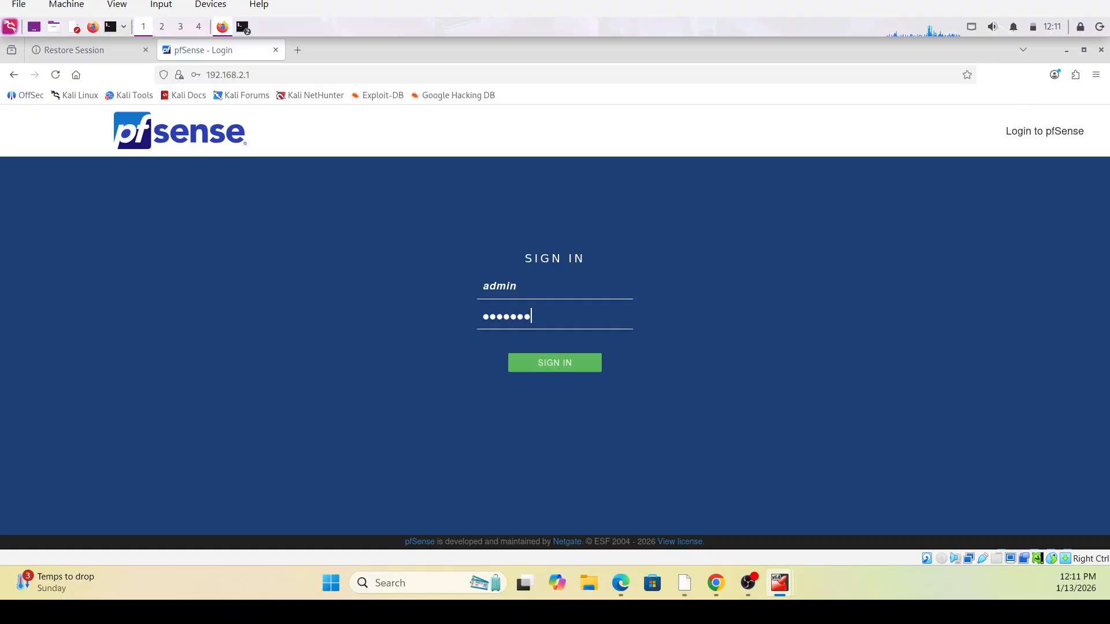
pyautogui.press('Return')
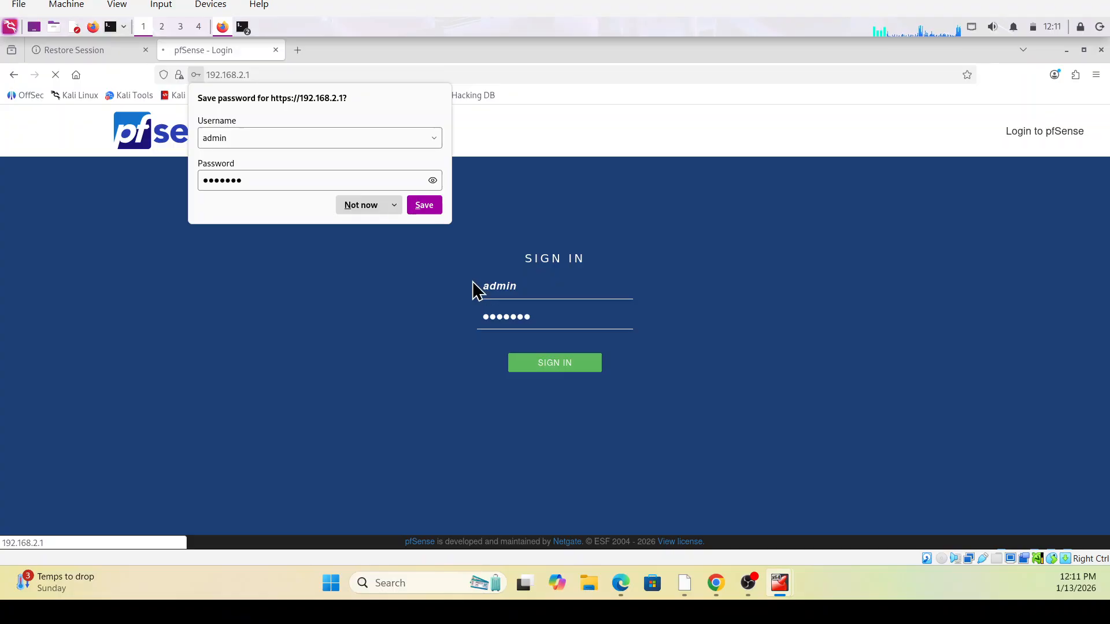
pyautogui.click(428, 207)
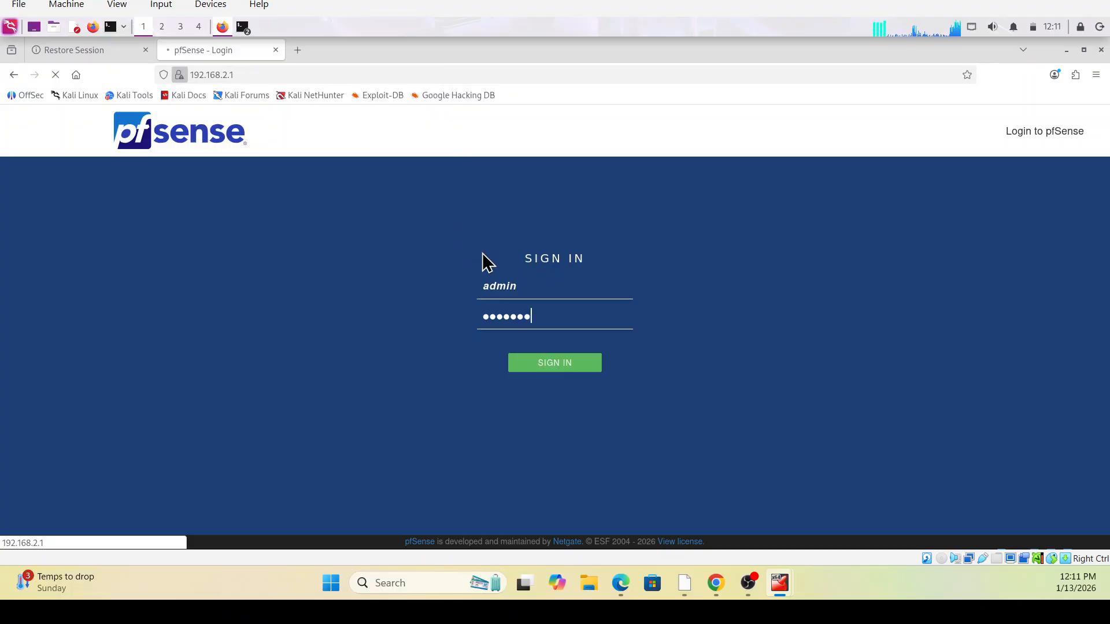
pyautogui.click(572, 364)
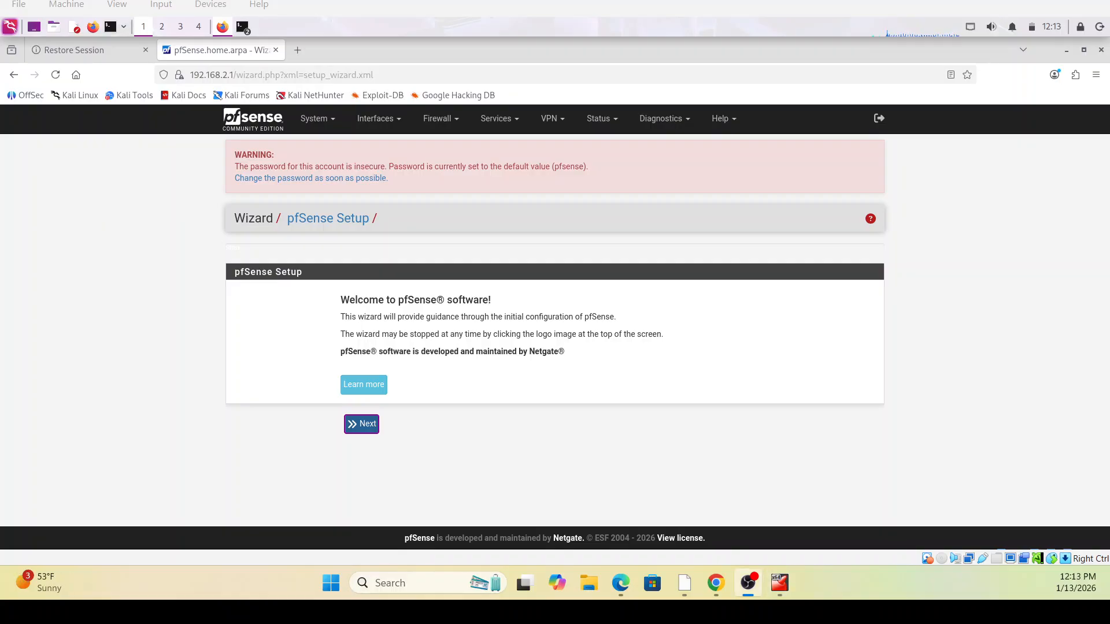
# Start the setup wizard, pass the support page, and change the domain to latincyber.com
pyautogui.click(365, 424)
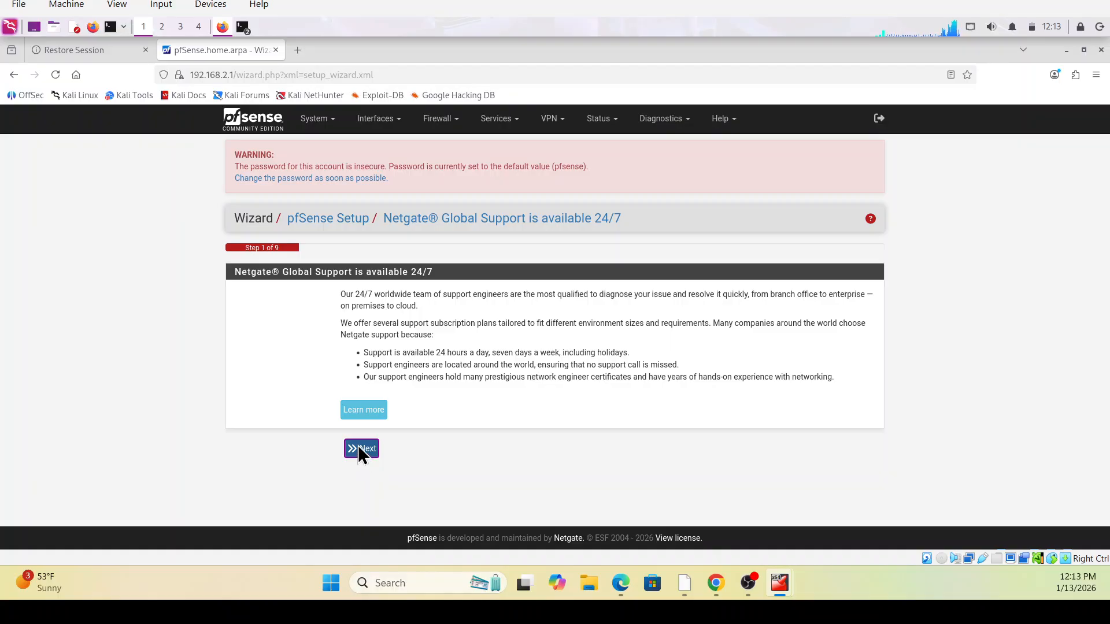
pyautogui.click(359, 446)
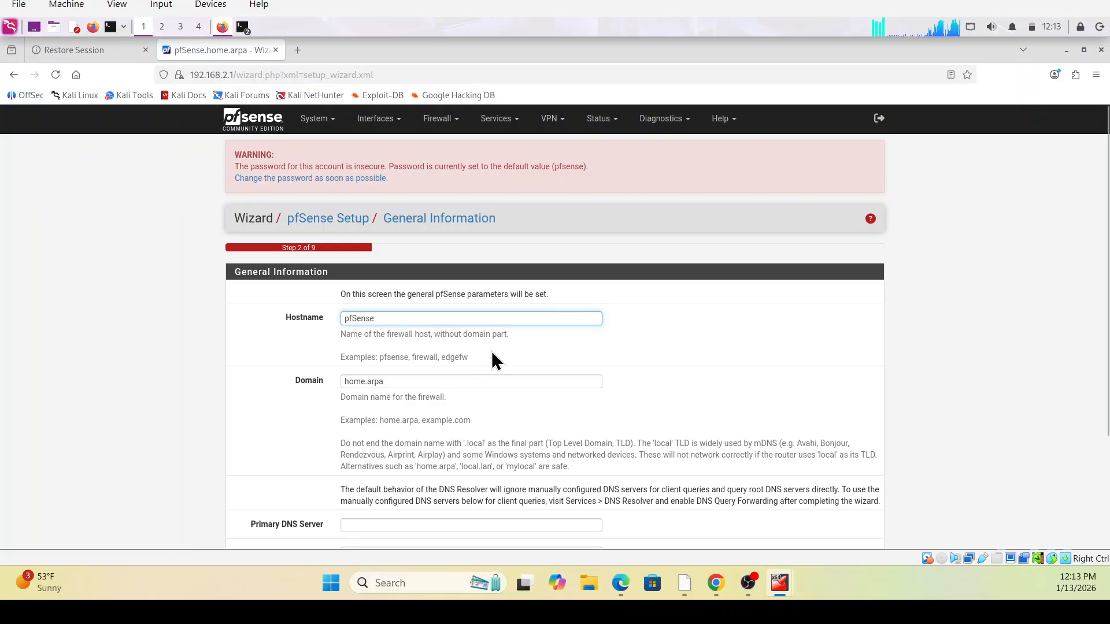
pyautogui.scroll(-4, 490, 352)
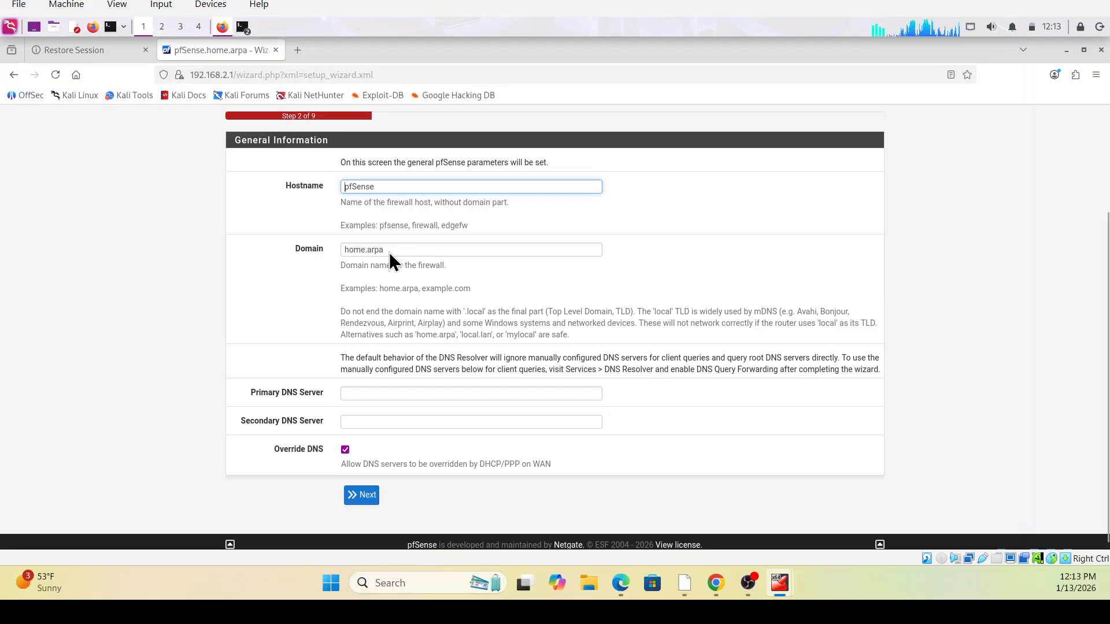
pyautogui.moveTo(385, 252); pyautogui.dragTo(331, 254)
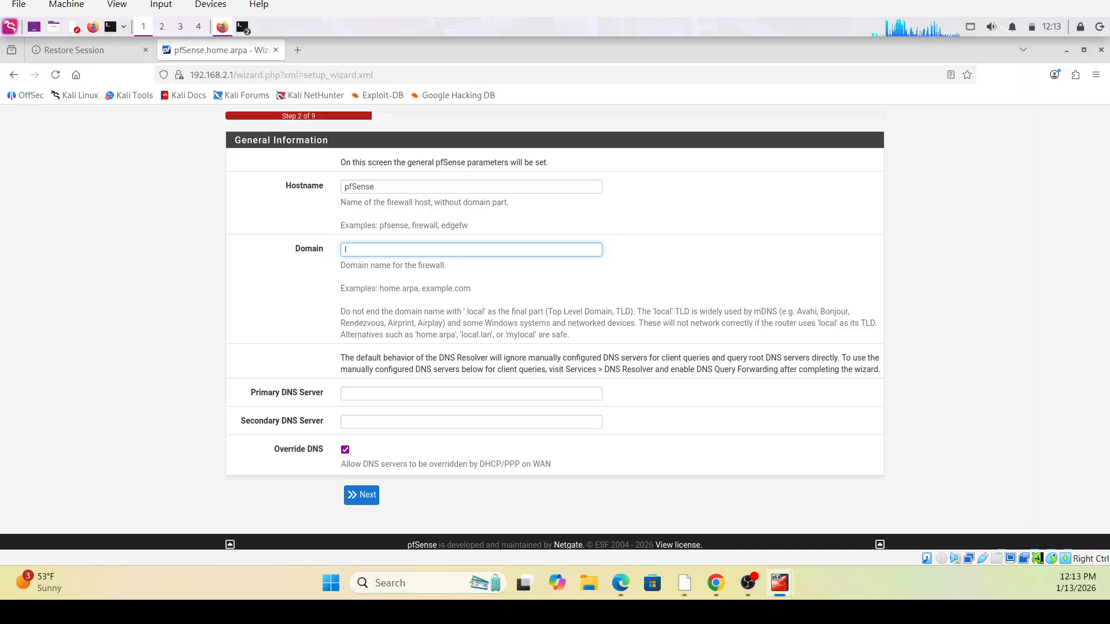
pyautogui.write('tin')
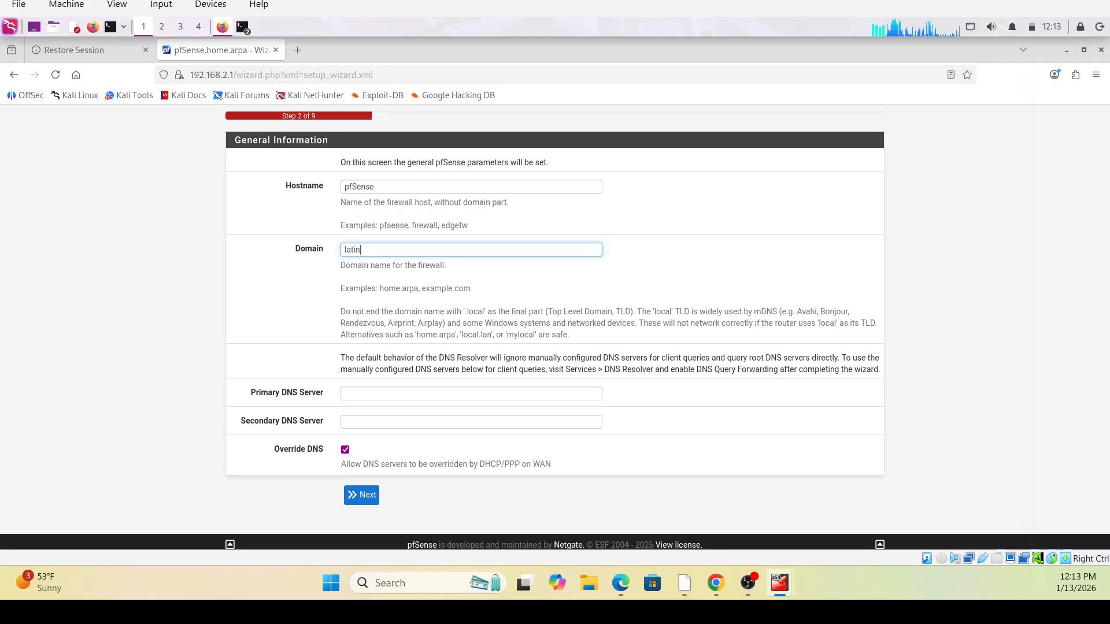
pyautogui.write('cyber')
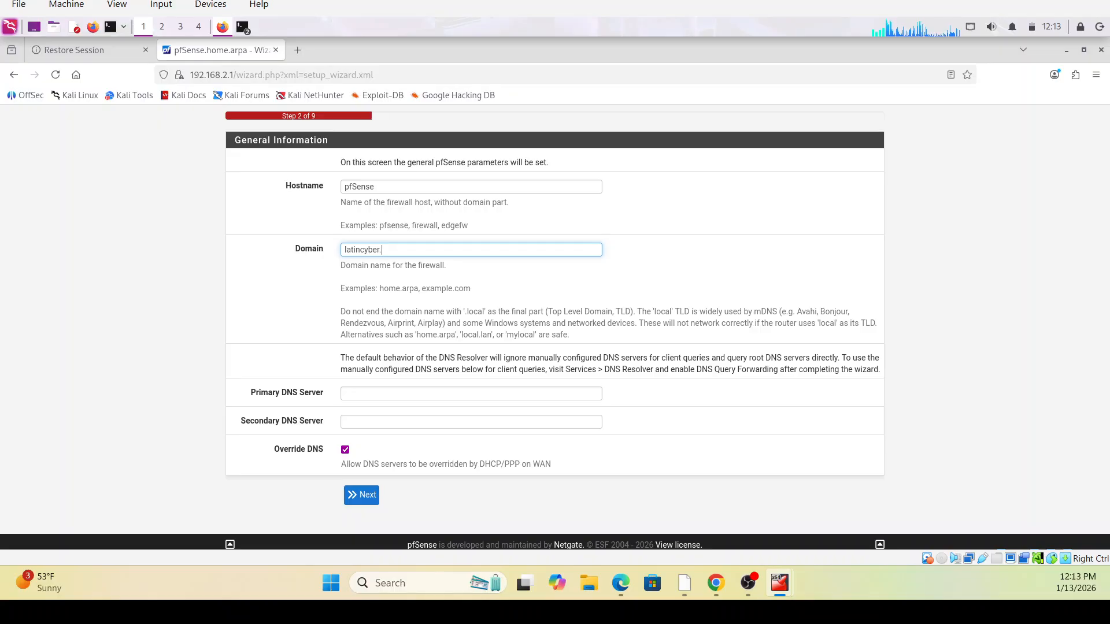
pyautogui.write('.')
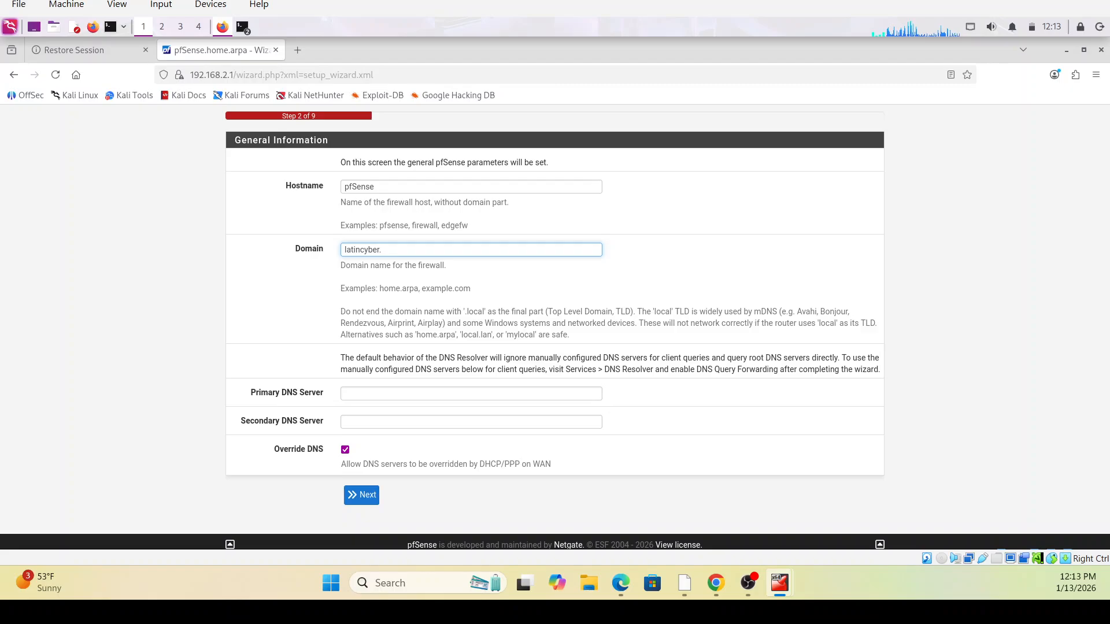
pyautogui.write('com')
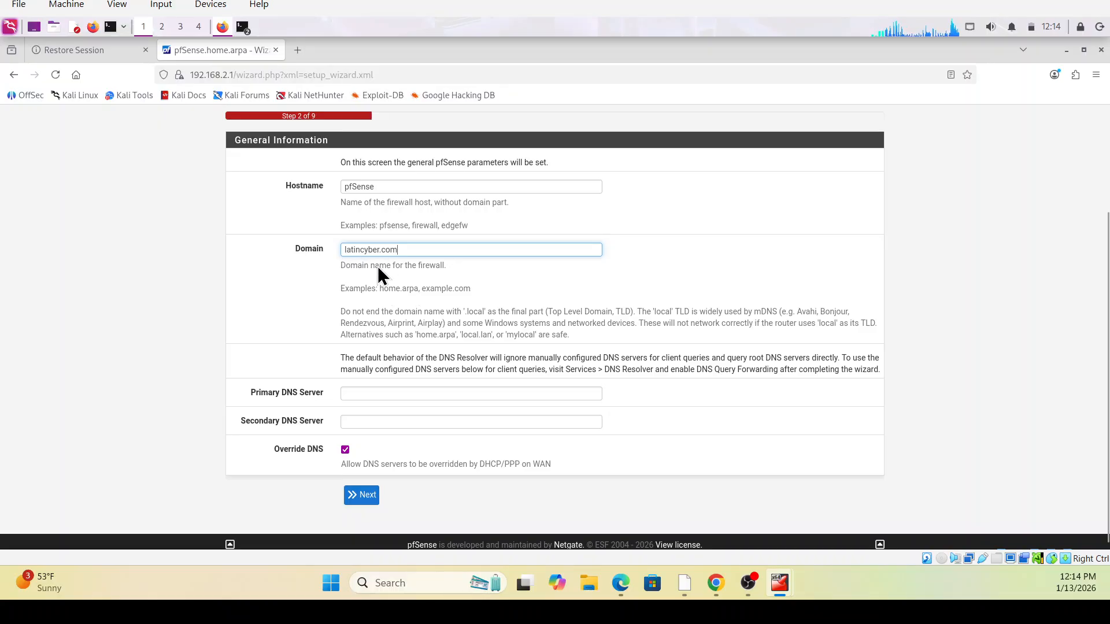
pyautogui.click(369, 501)
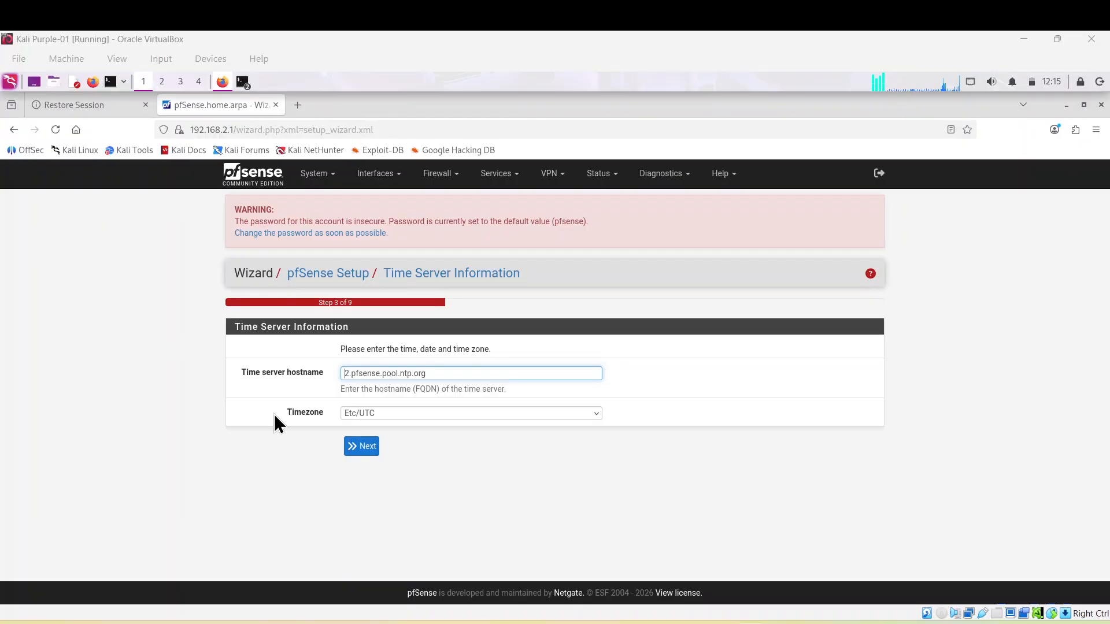
# Accept the default time server 2.pfsense.pool.ntp.org and Etc/UTC timezone
pyautogui.click(358, 447)
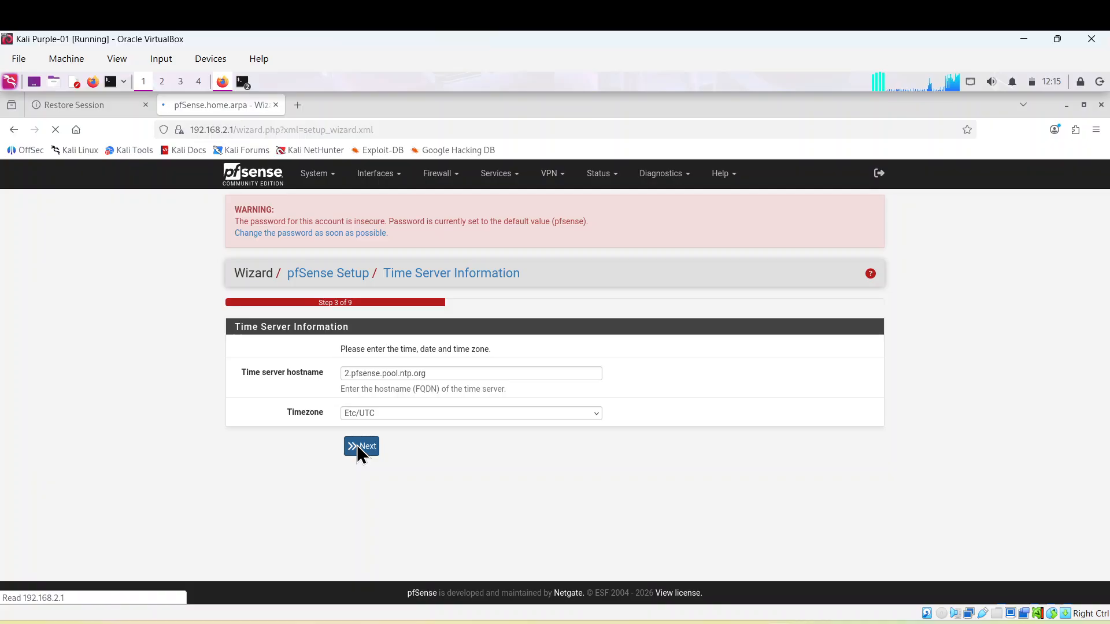
pyautogui.click(416, 373)
pyautogui.click(421, 396)
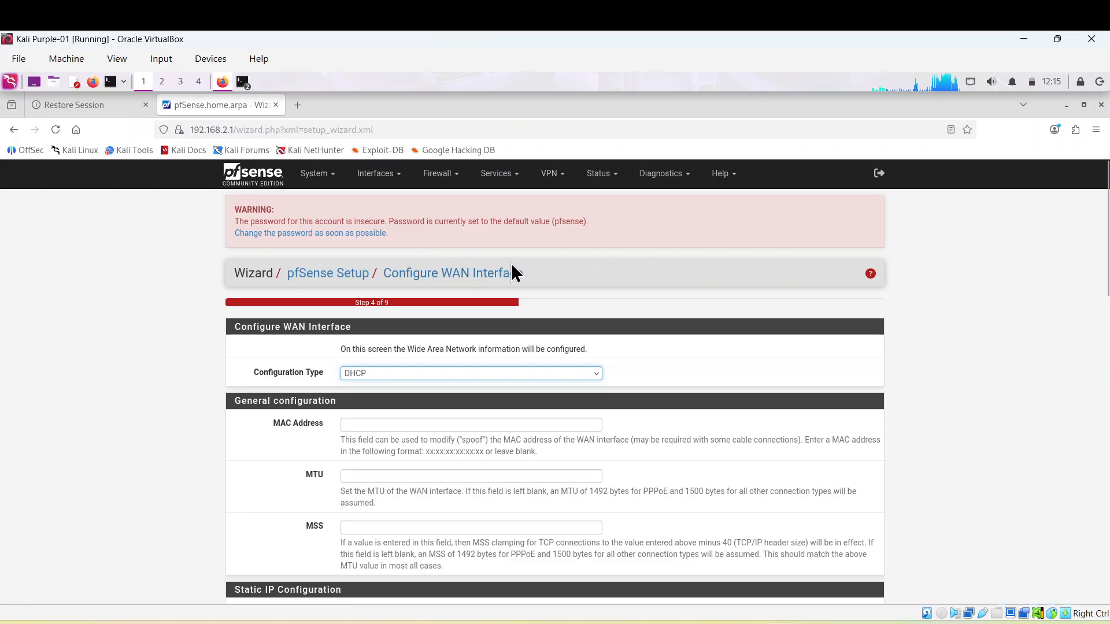
# Leave the WAN interface on DHCP with bogon blocking enabled and continue
pyautogui.scroll(-2, 512, 265)
pyautogui.scroll(-10, 514, 267)
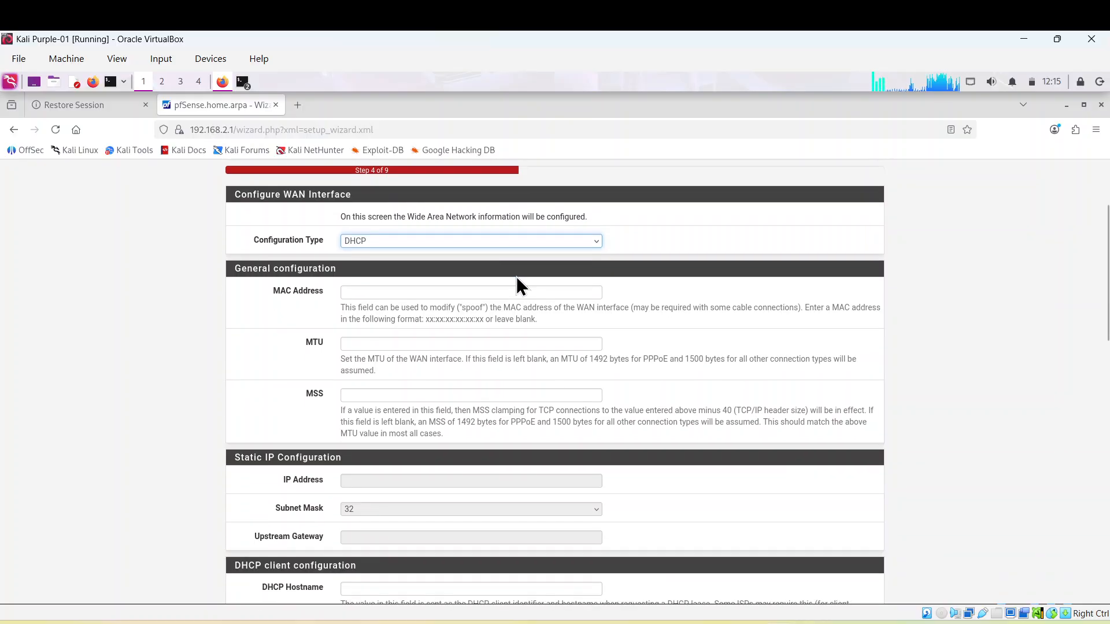
pyautogui.scroll(-7, 523, 275)
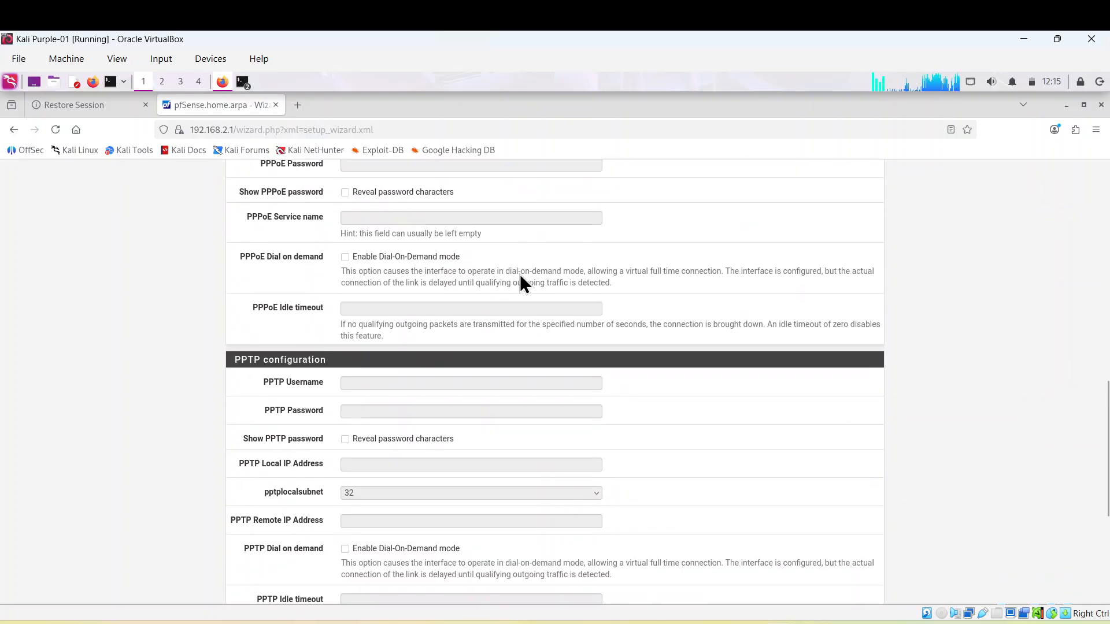
pyautogui.scroll(-5, 518, 272)
pyautogui.scroll(-3, 516, 276)
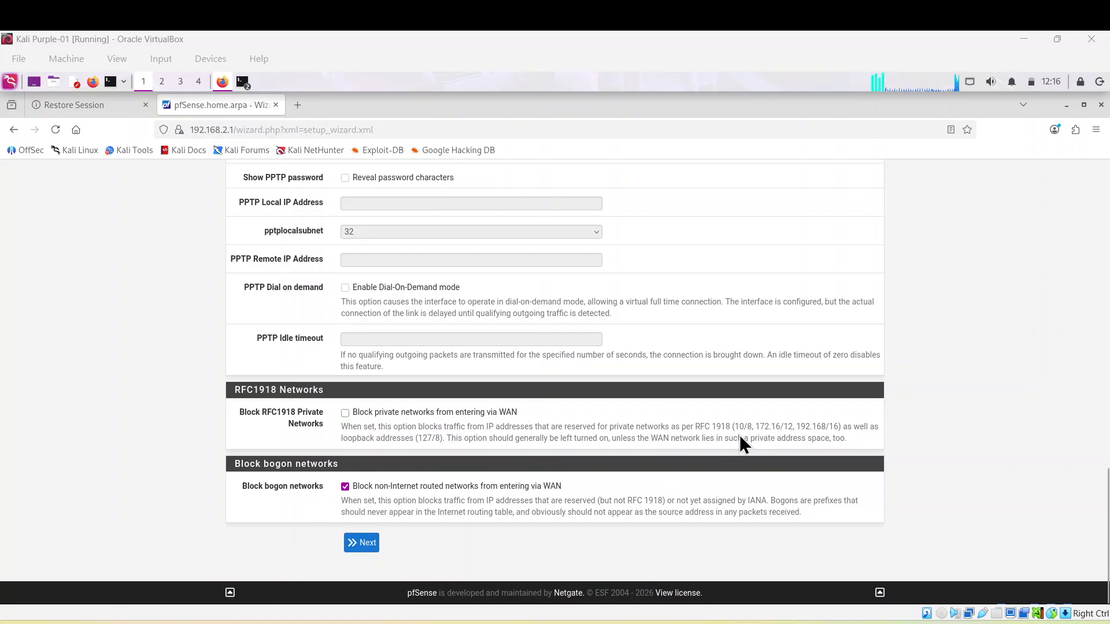
pyautogui.click(359, 547)
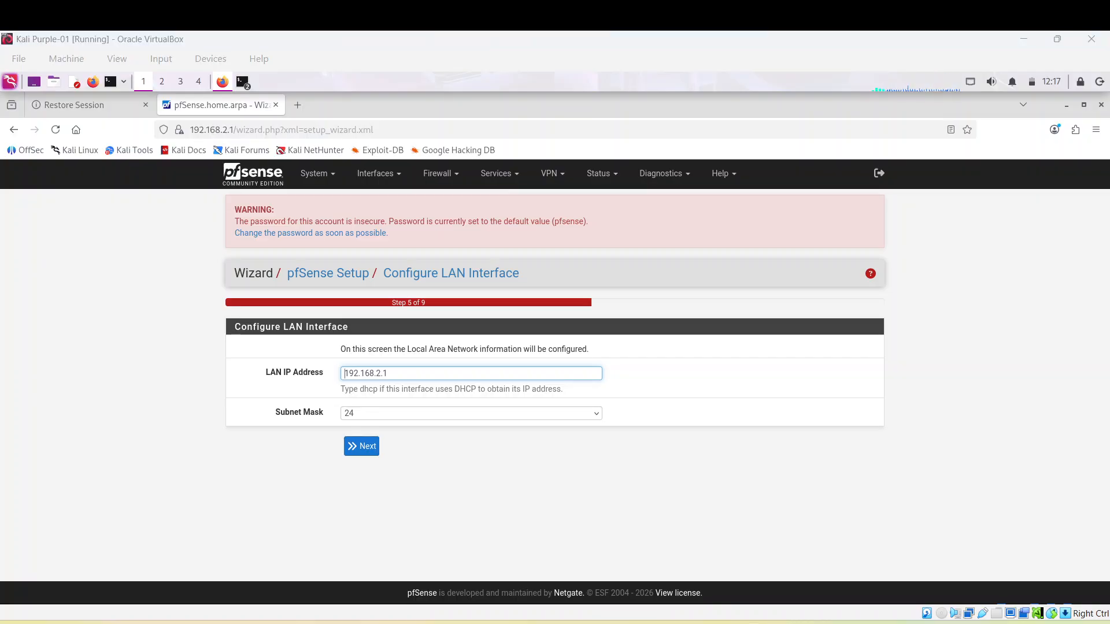
# Keep LAN at 192.168.2.1/24 and replace the autofilled admin password with a new, confirmed one
pyautogui.click(363, 446)
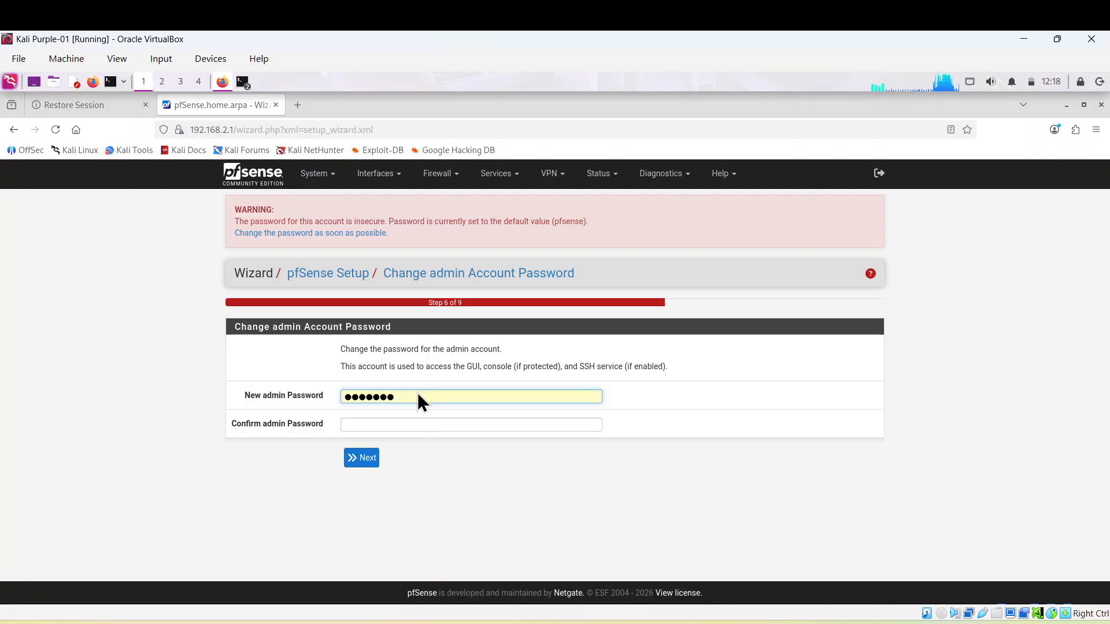
pyautogui.press('BackSpace')
pyautogui.press('BackSpace')
pyautogui.press('BackSpace')
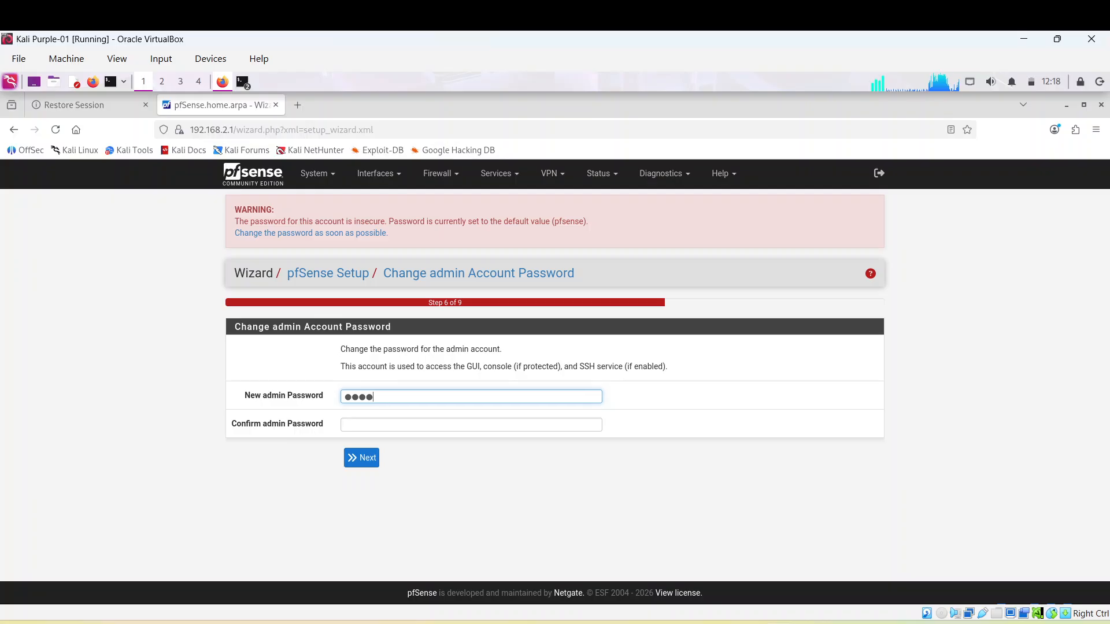
pyautogui.press('BackSpace')
pyautogui.press('BackSpace')
pyautogui.press('BackSpace')
pyautogui.press('BackSpace')
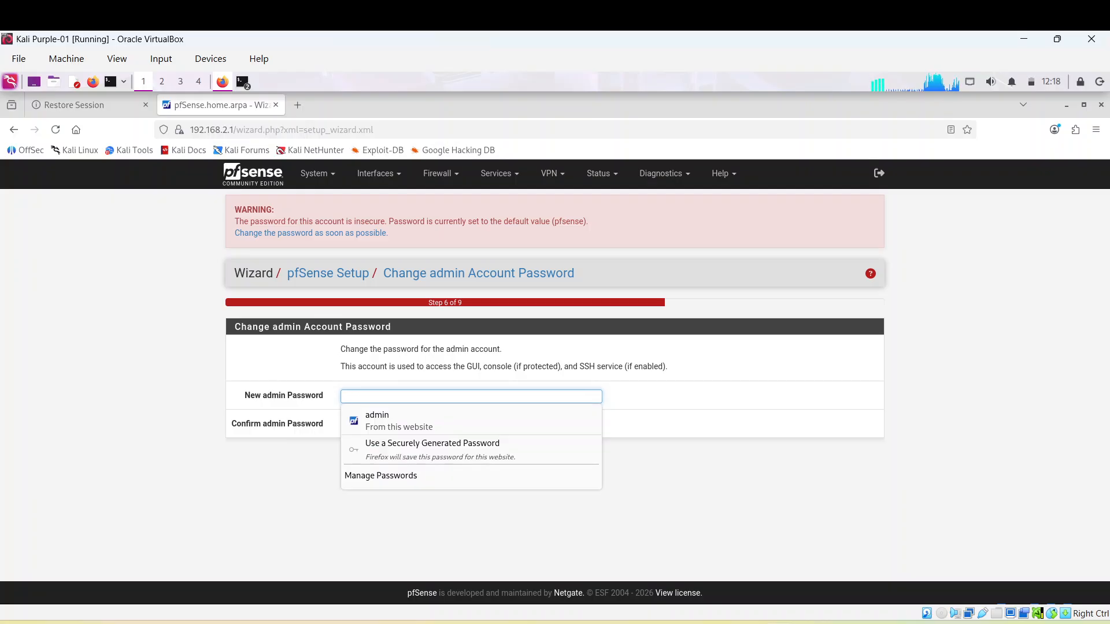
pyautogui.write('••••')
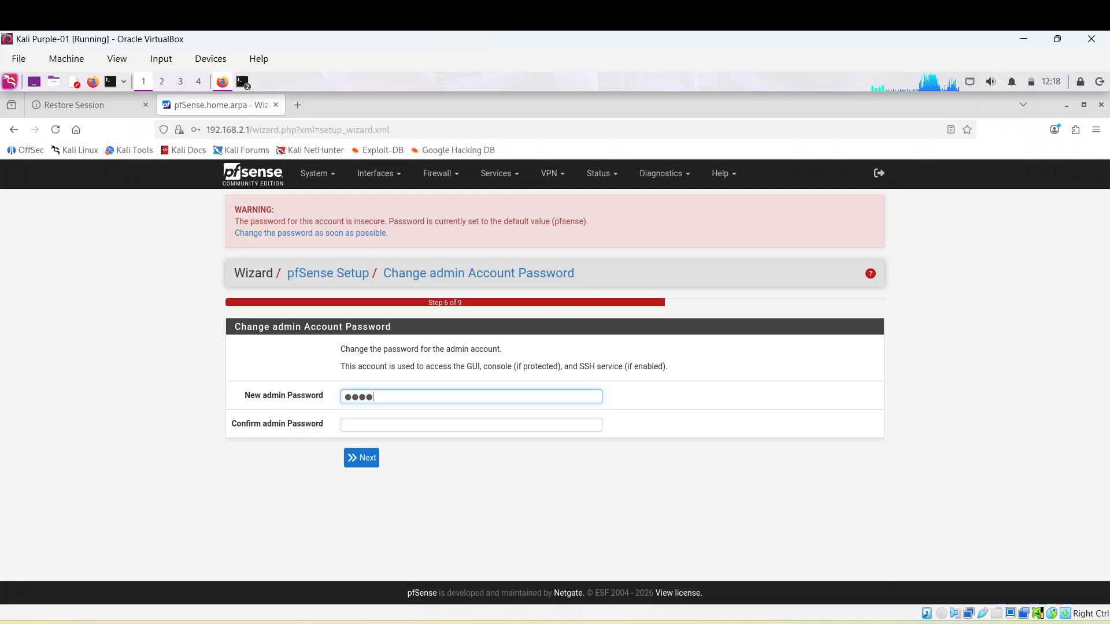
pyautogui.click(360, 425)
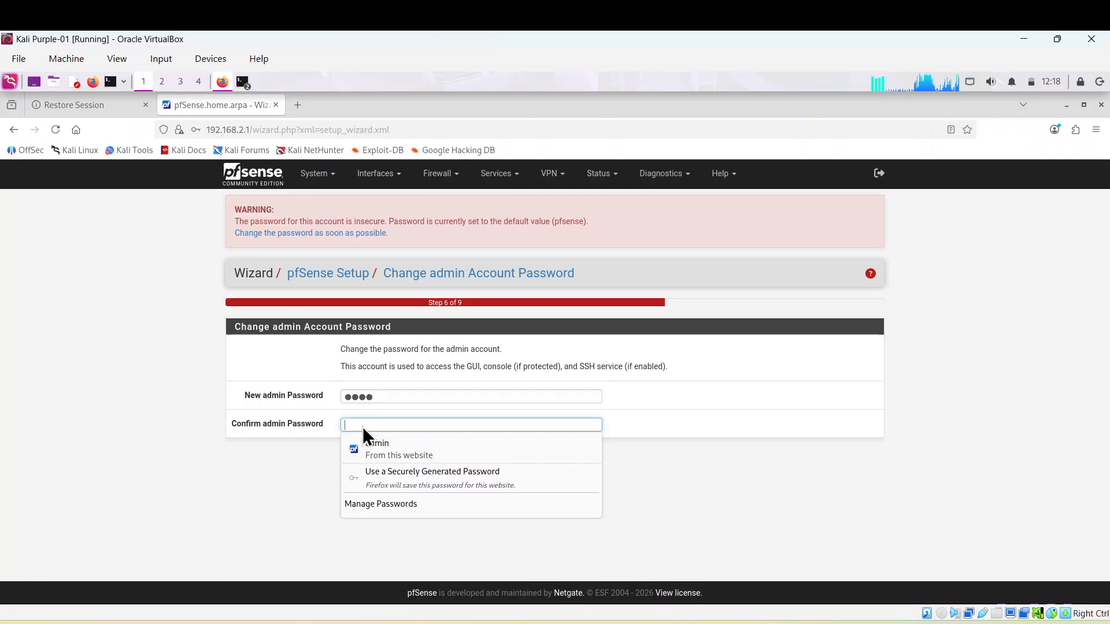
pyautogui.write('••')
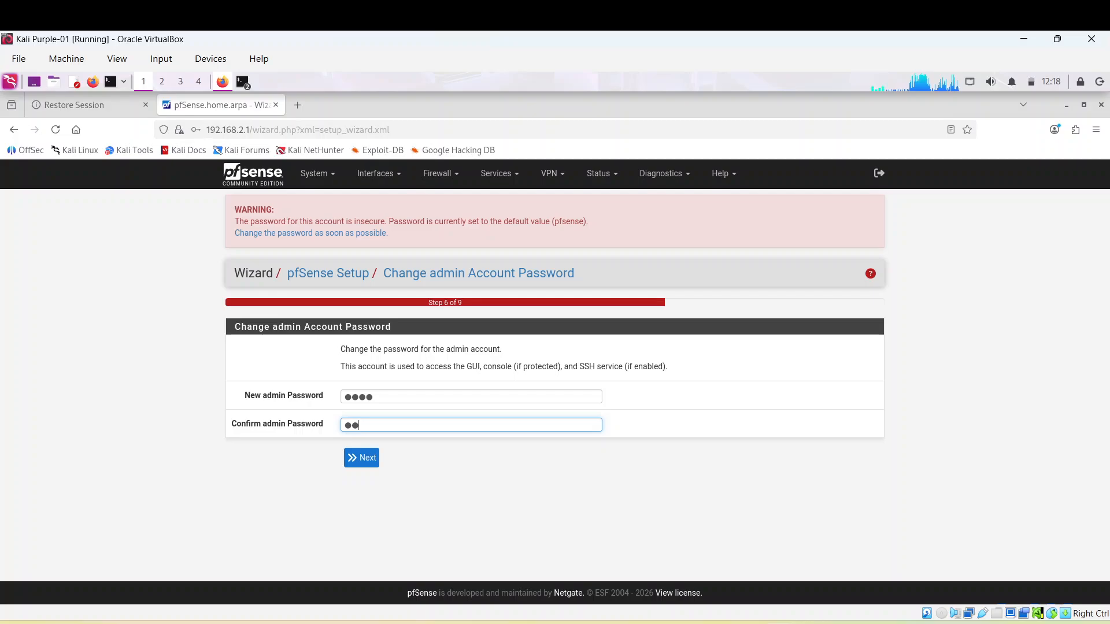
pyautogui.write('••')
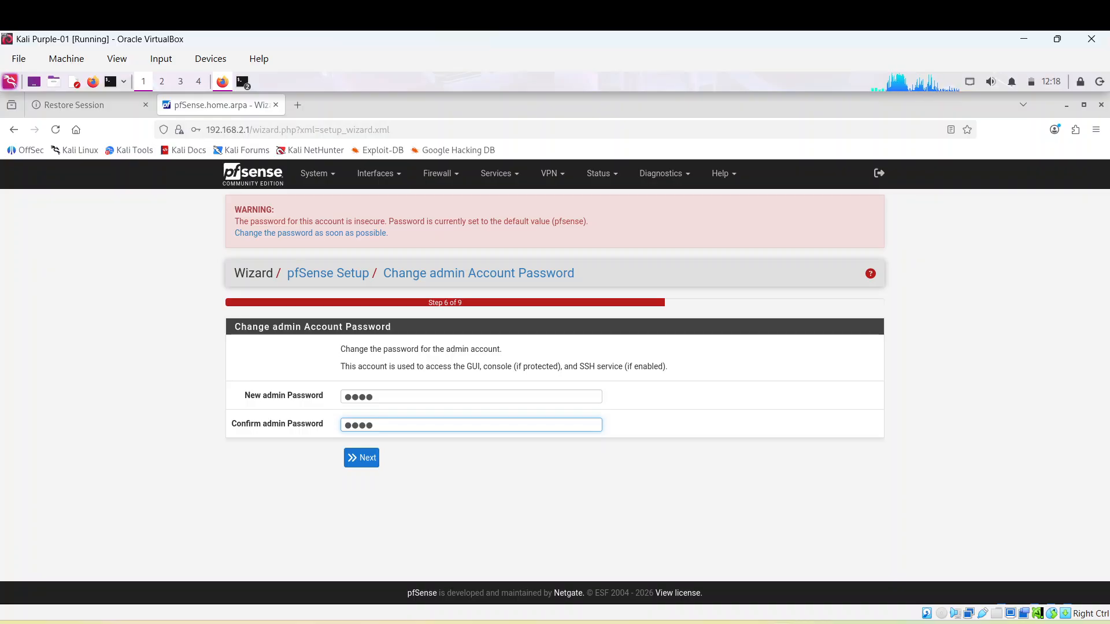
pyautogui.click(366, 463)
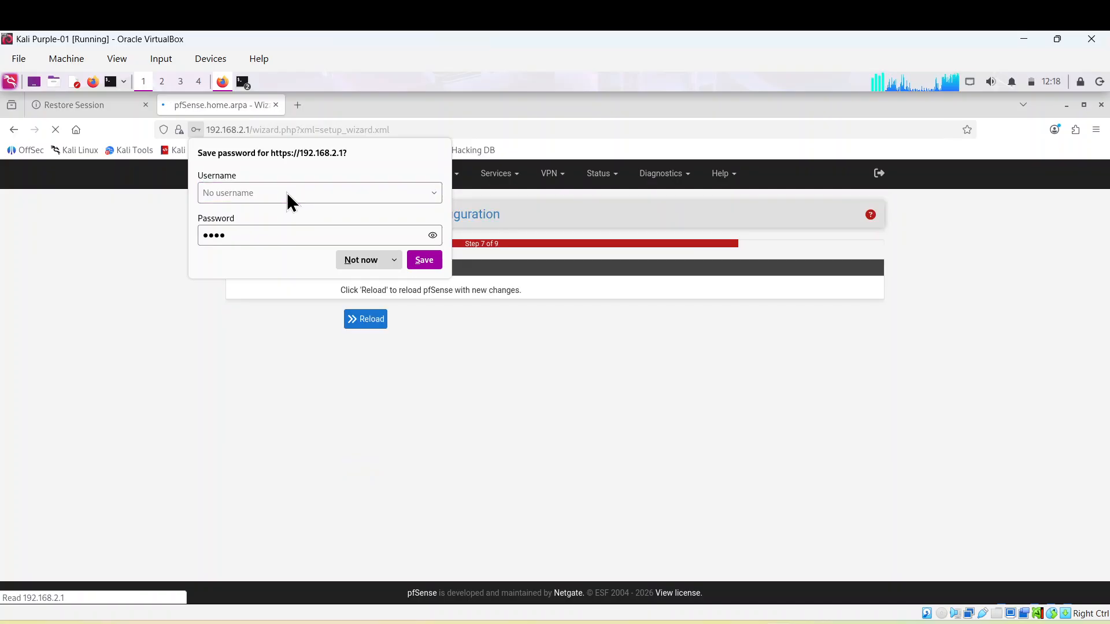
# Save the updated 192.168.2.1 login in Firefox under the username admin
pyautogui.click(289, 191)
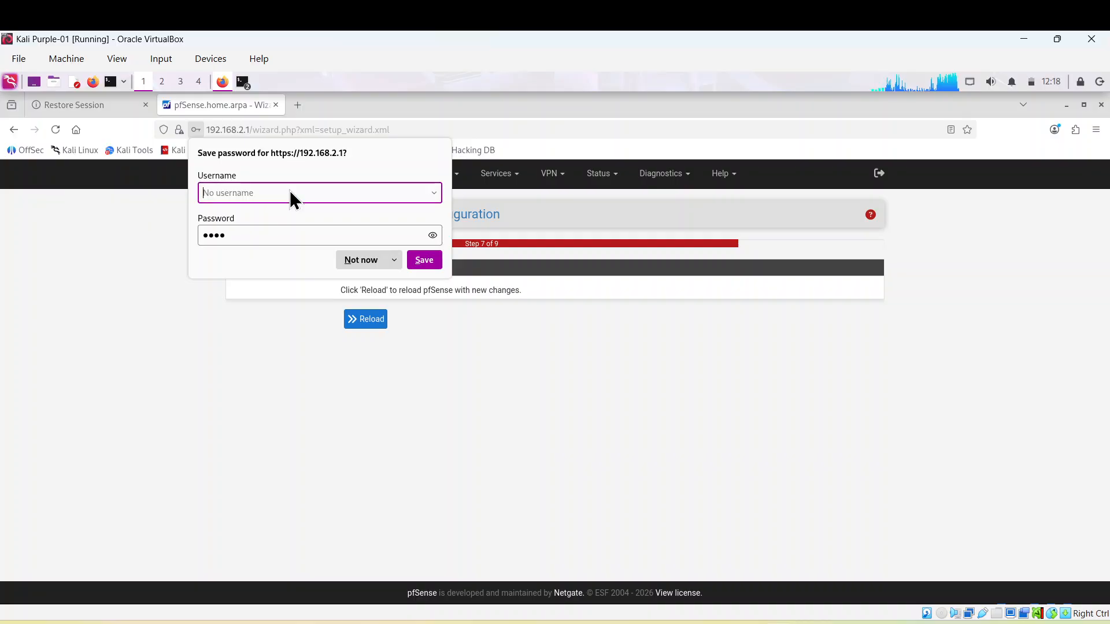
pyautogui.write('adm')
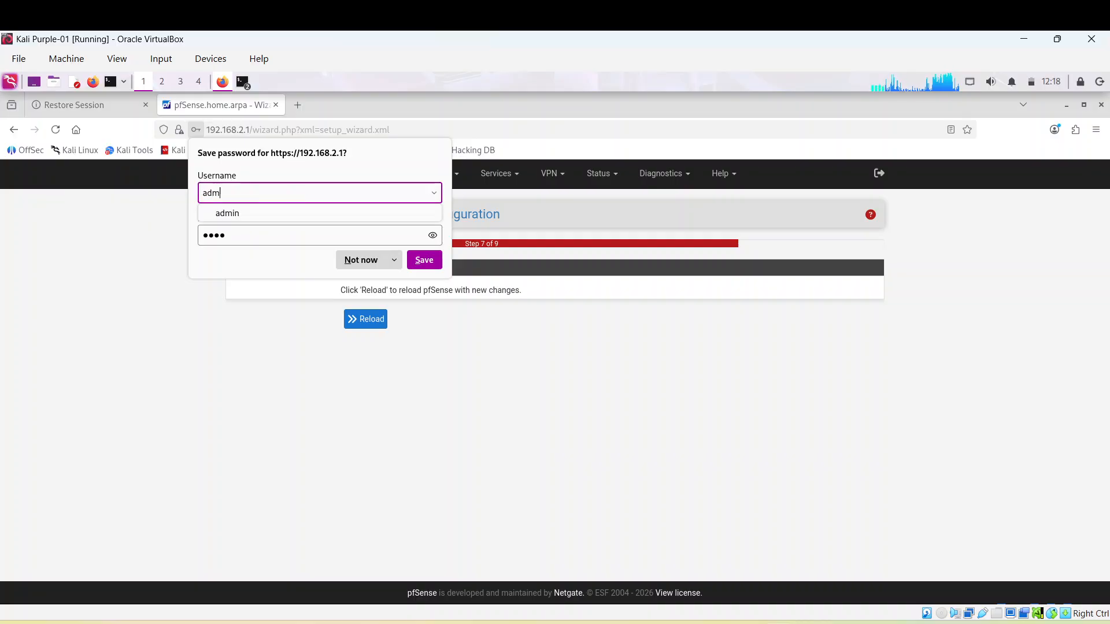
pyautogui.rightClick(221, 198)
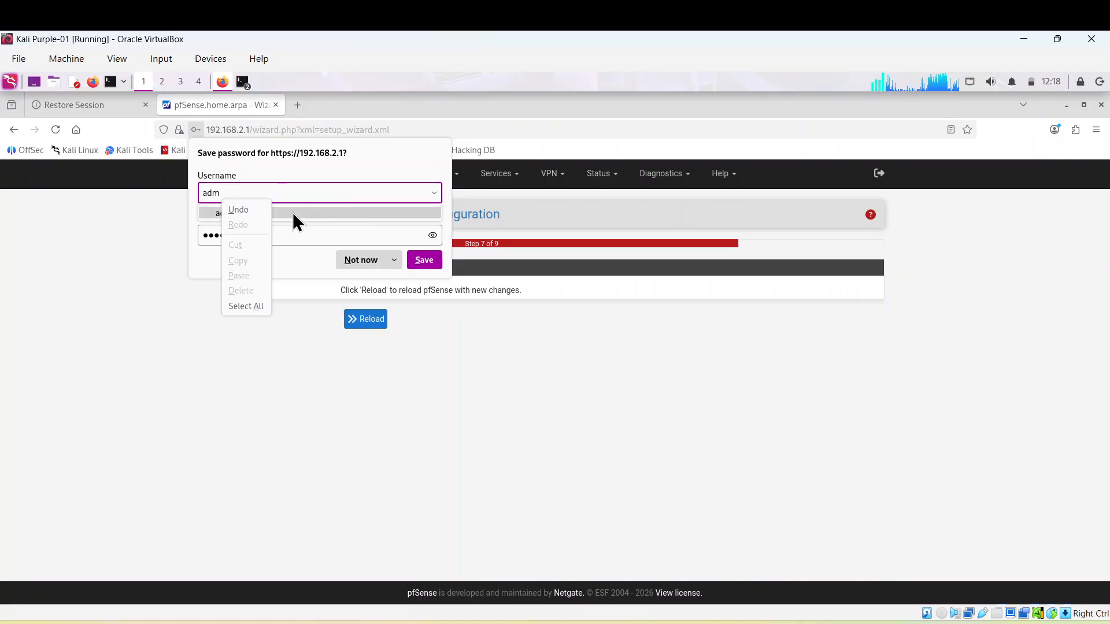
pyautogui.press('Escape')
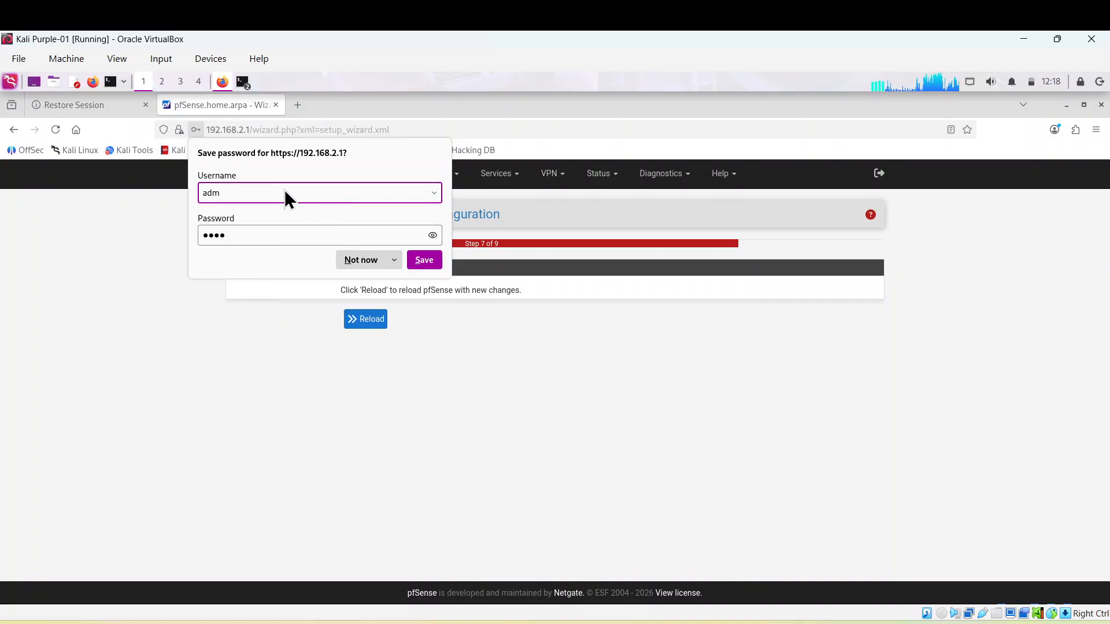
pyautogui.write('in')
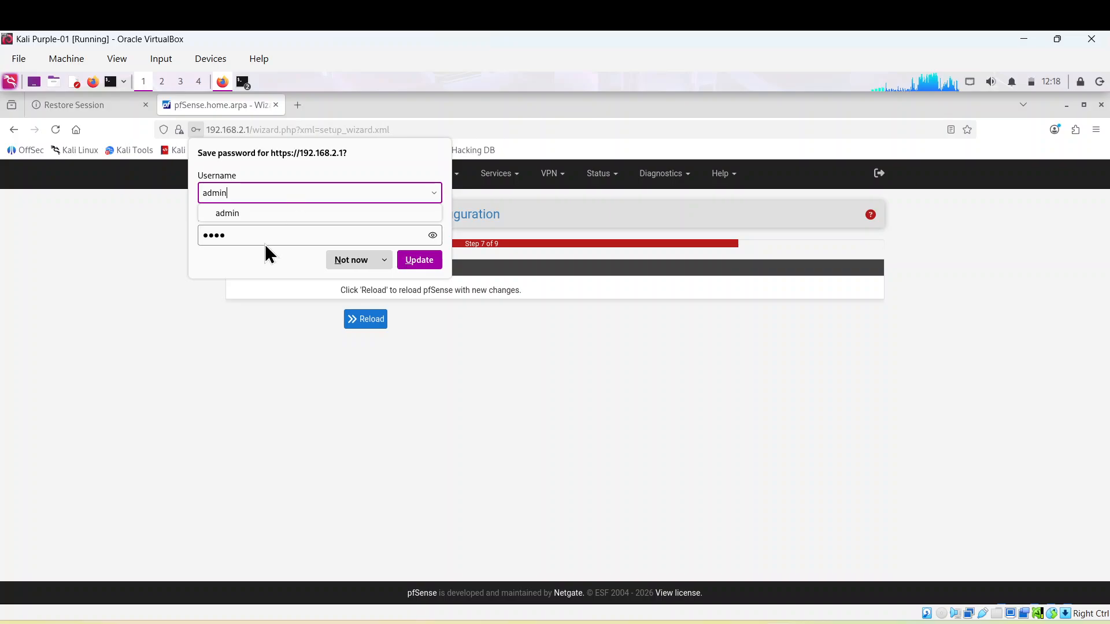
pyautogui.click(418, 261)
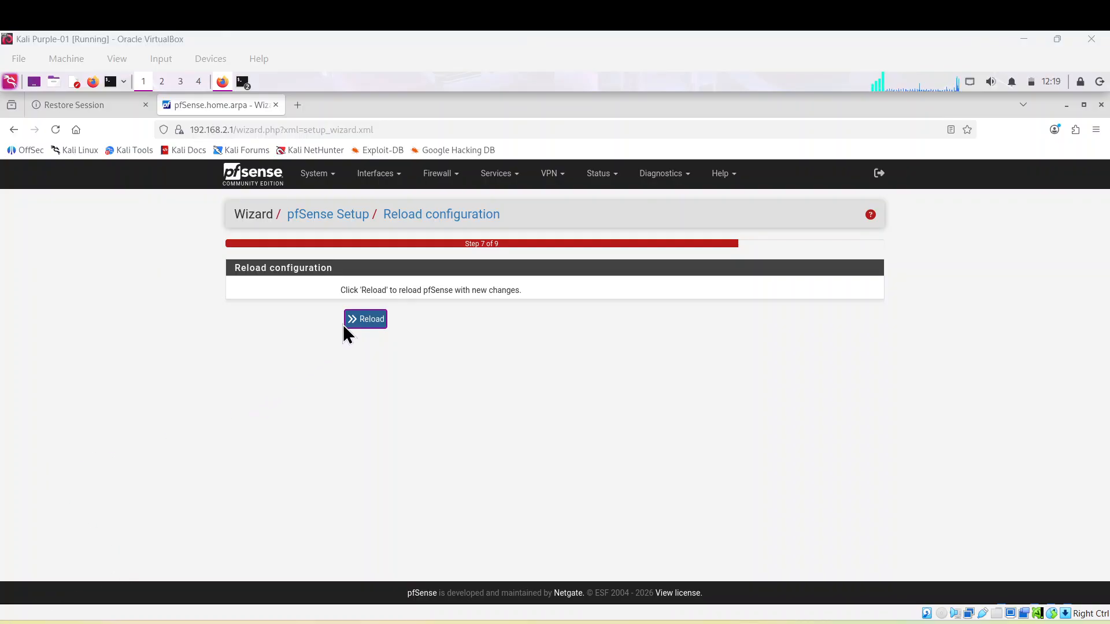
# Reload the configuration, click Finish on the completed wizard, and accept the copyright notice
pyautogui.click(373, 319)
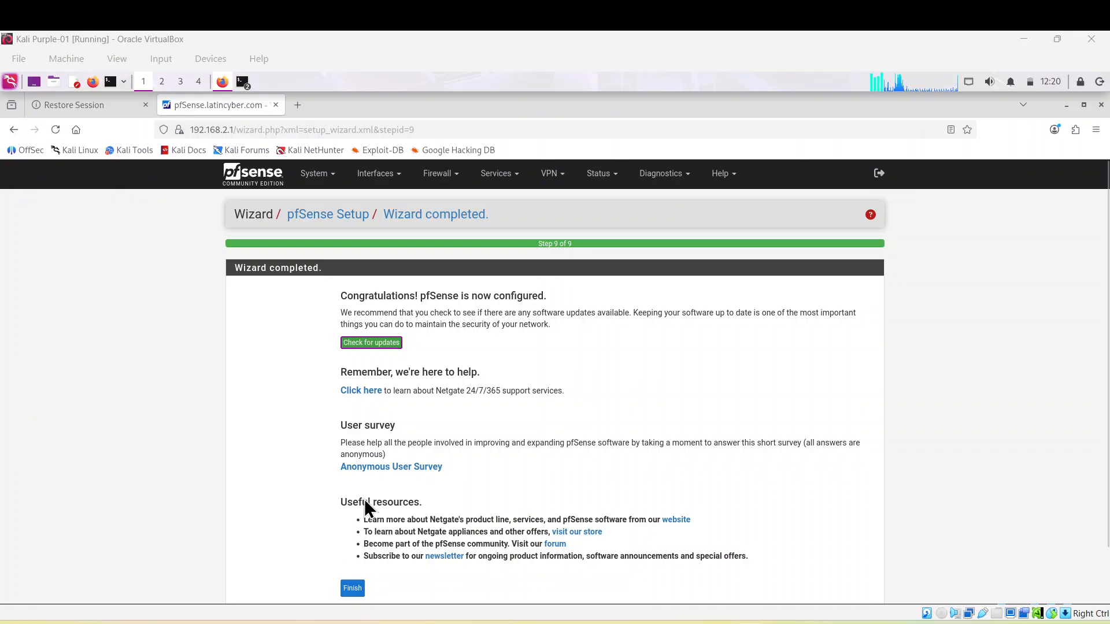
pyautogui.scroll(-1, 467, 466)
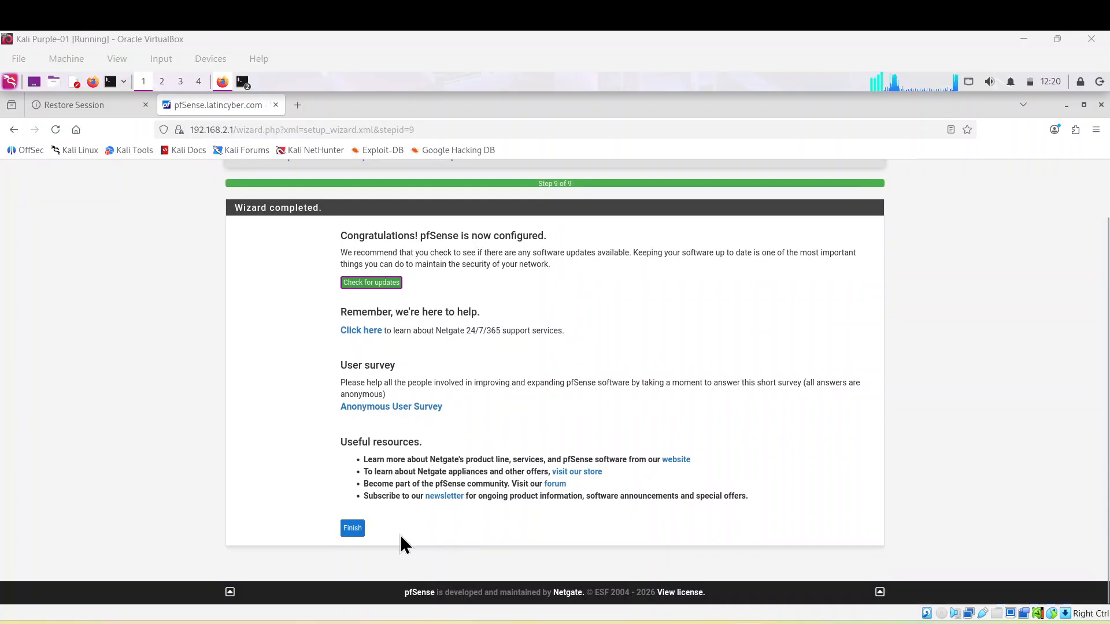
pyautogui.click(351, 528)
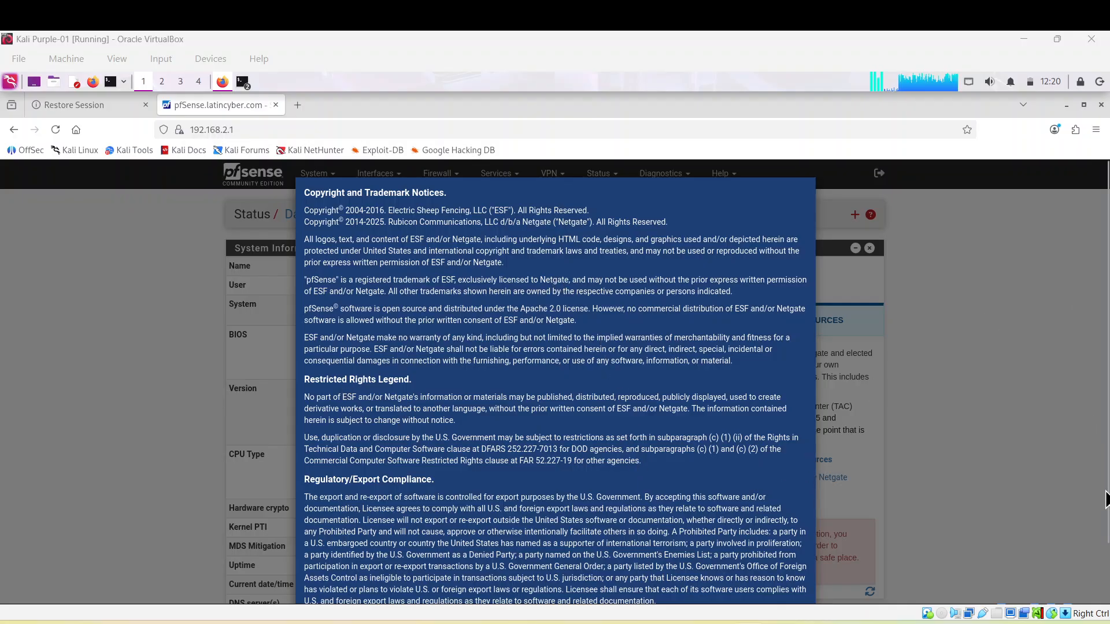
pyautogui.scroll(-2, 1102, 463)
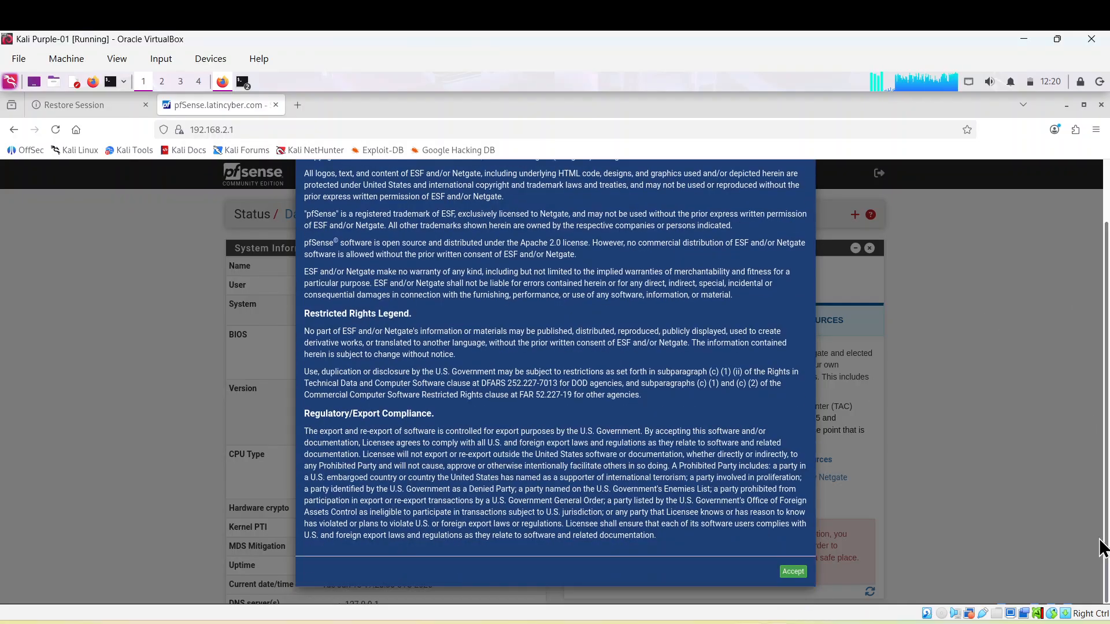
pyautogui.click(793, 573)
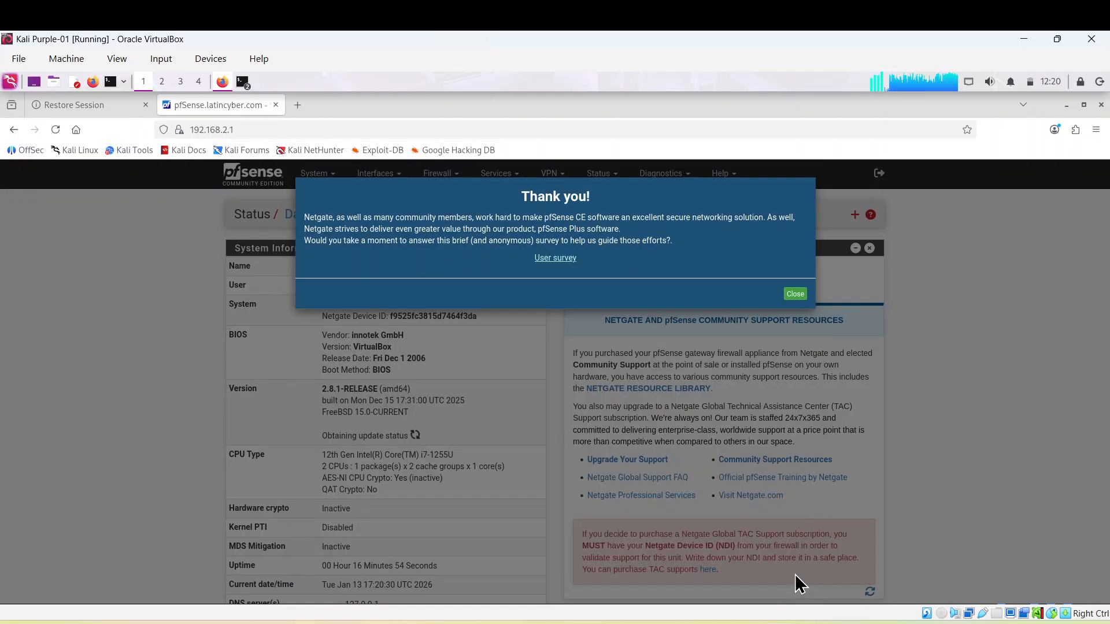
# Close the 'Thank you!' survey and scroll over the dashboard showing 2.8.1-RELEASE
pyautogui.click(796, 294)
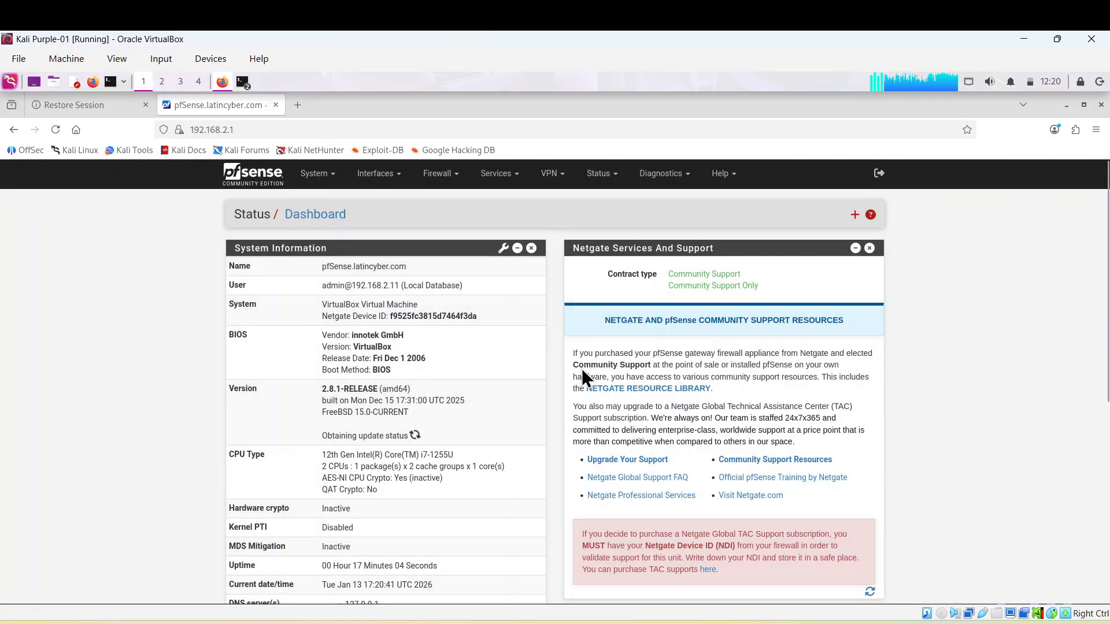
pyautogui.scroll(-2, 591, 394)
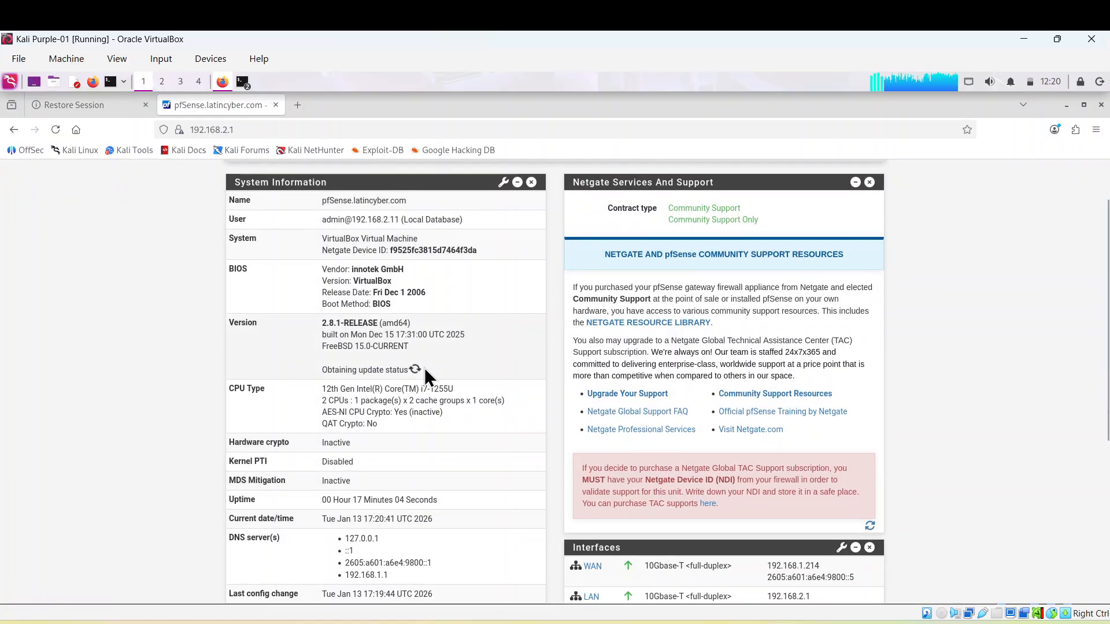
pyautogui.scroll(2, 424, 368)
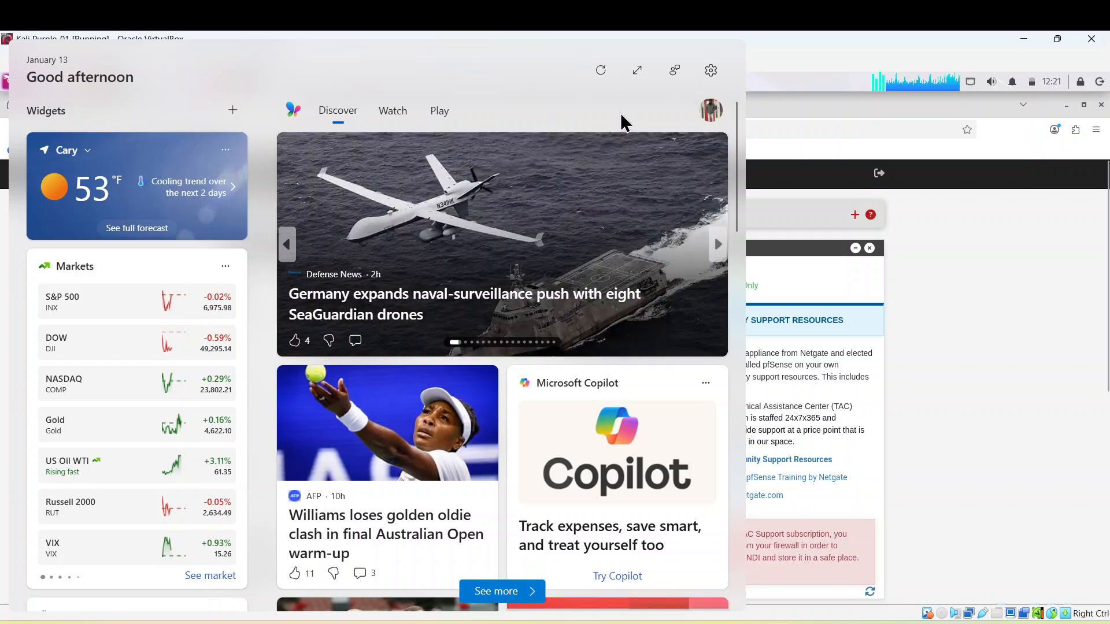
# Expand the Windows Widgets panel, then close it to return to the VM
pyautogui.click(637, 71)
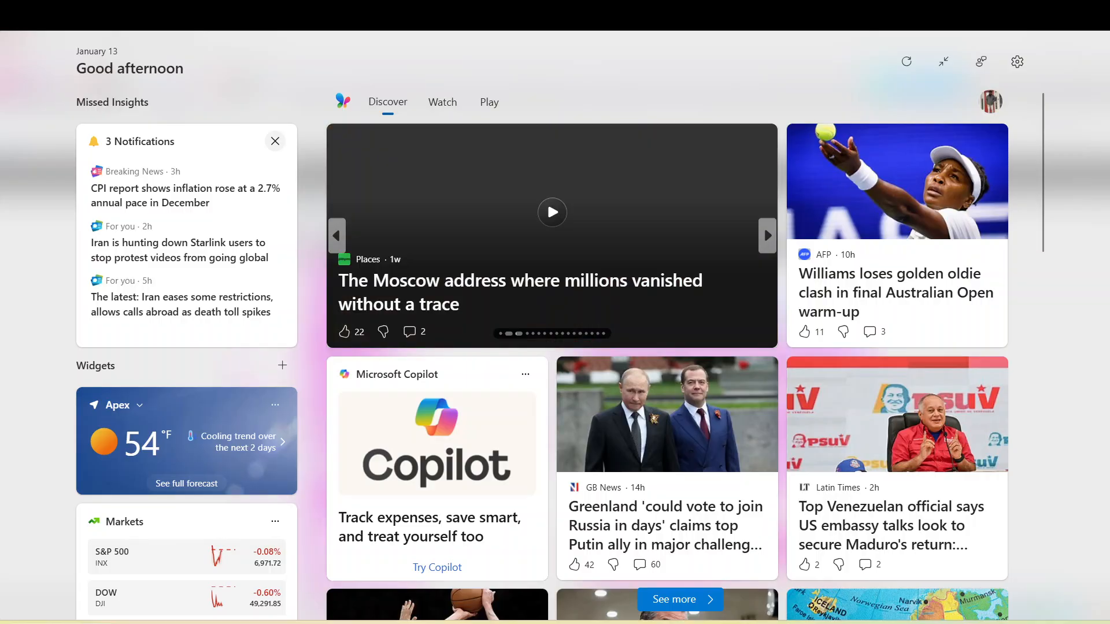
pyautogui.press('Escape')
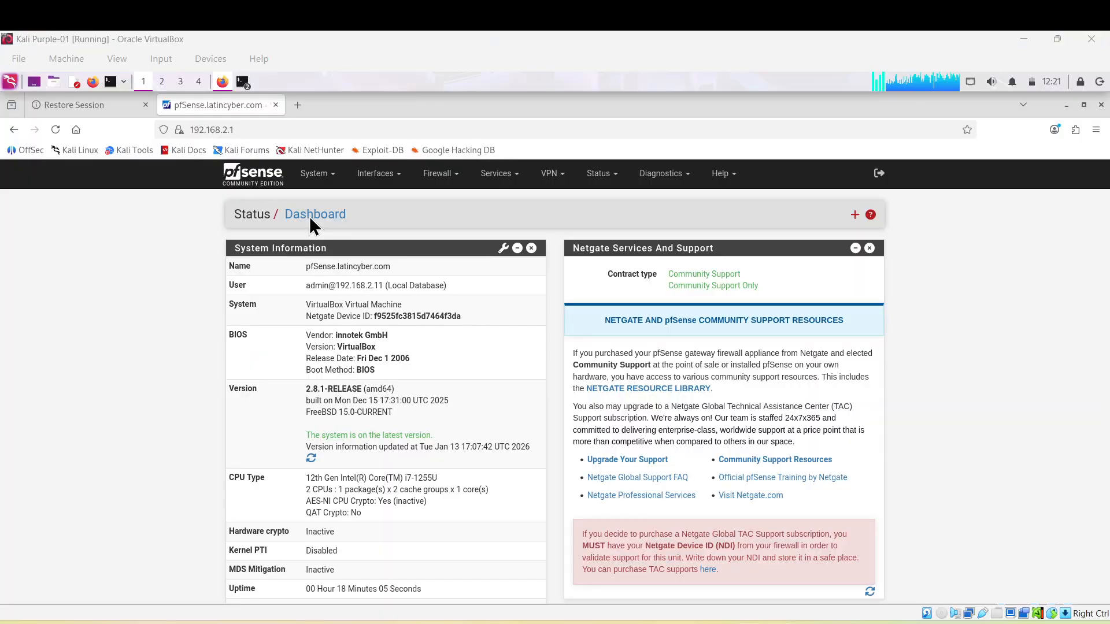
# Review the Interfaces / LAN (vtnet1) page with static IPv4 192.168.2.1/24
pyautogui.click(397, 174)
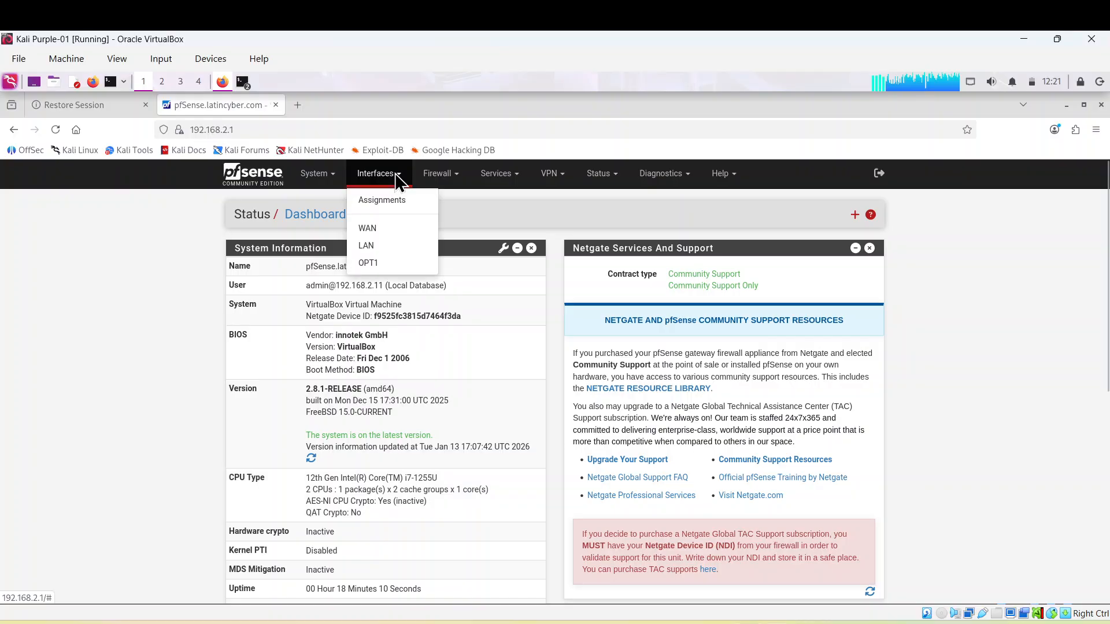
pyautogui.click(388, 245)
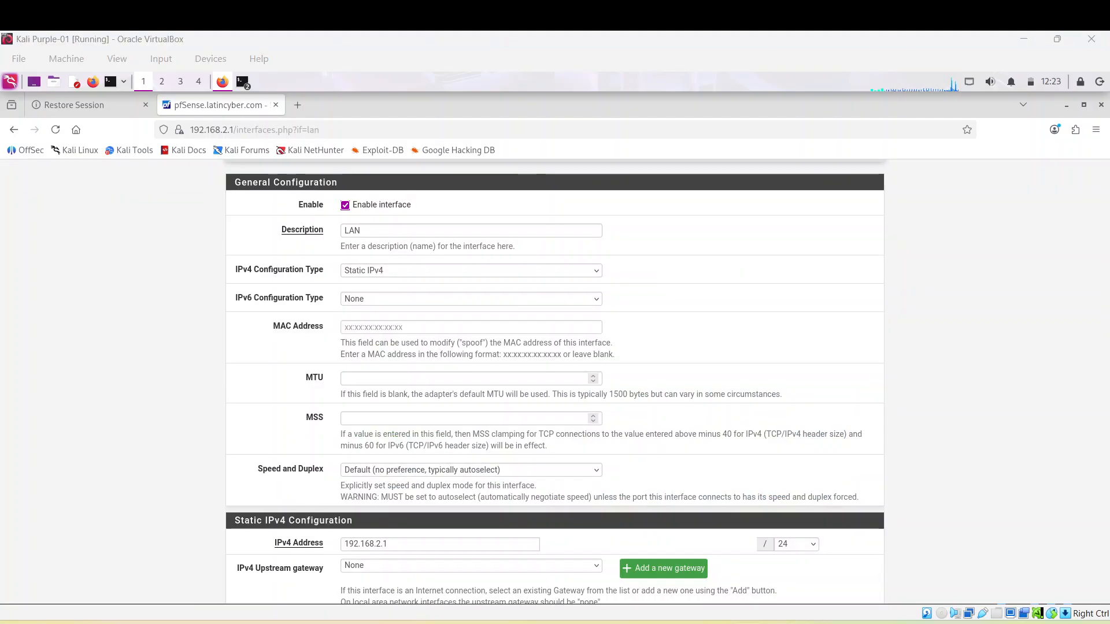
pyautogui.scroll(2, 637, 428)
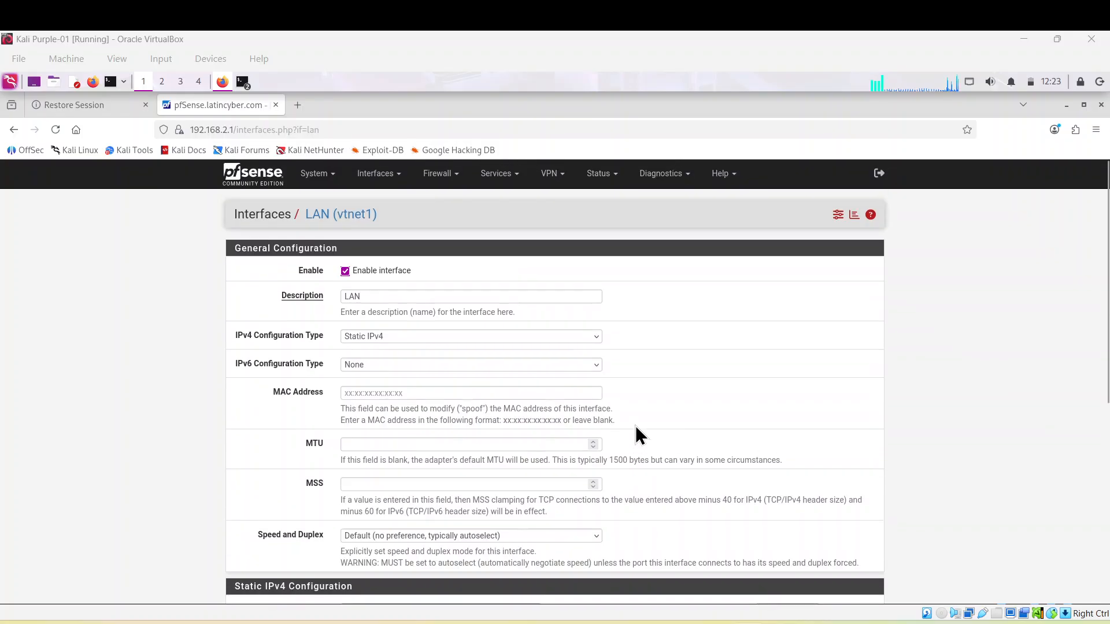
pyautogui.click(368, 297)
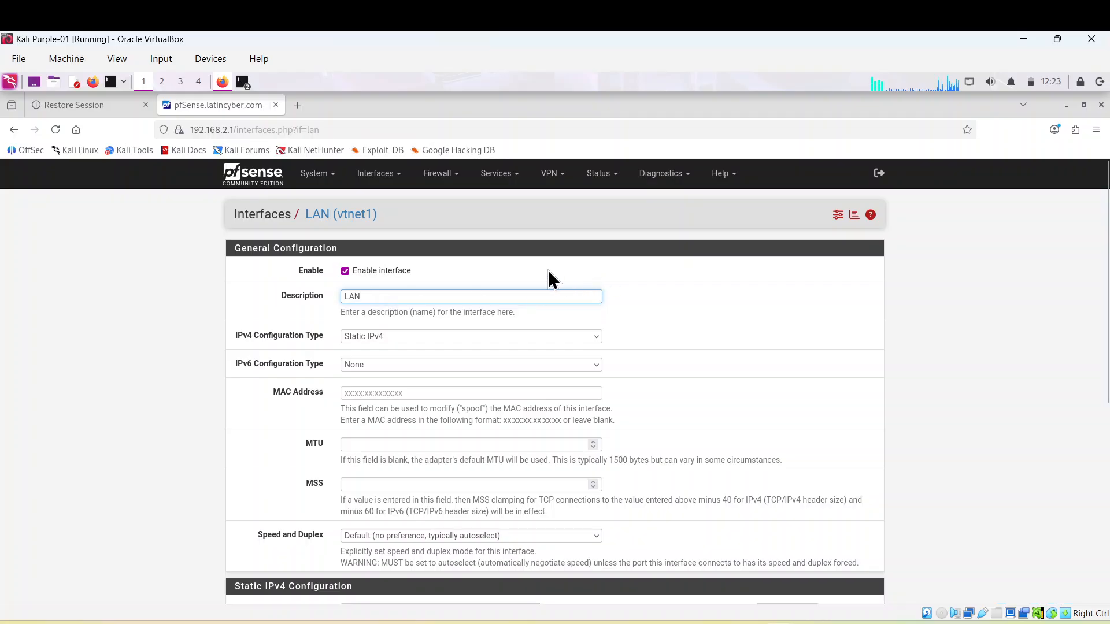
pyautogui.scroll(-5, 515, 296)
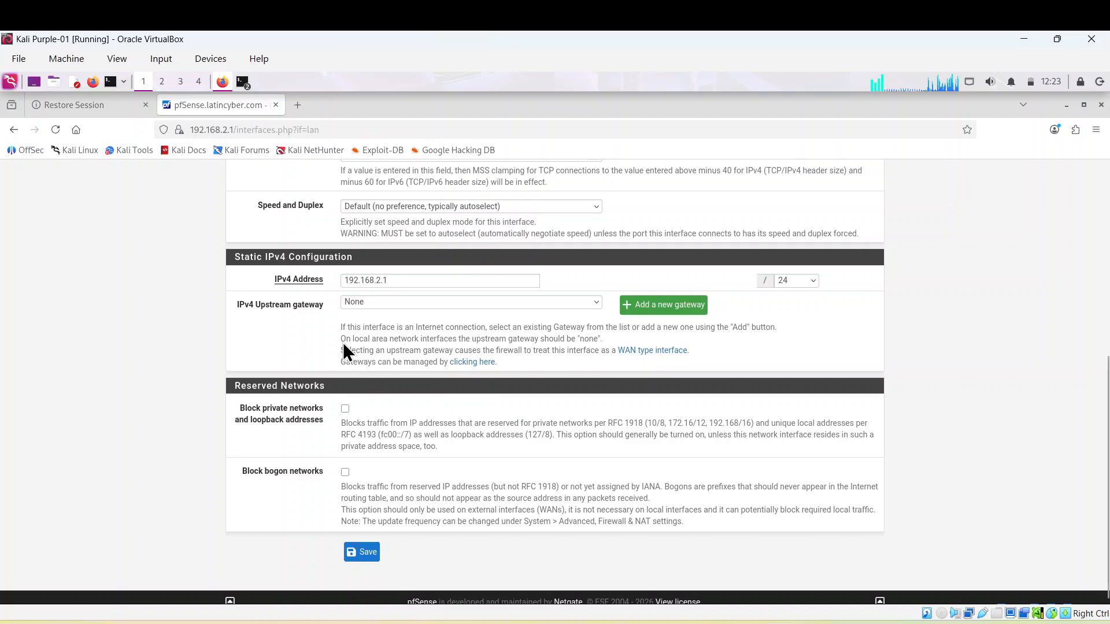
pyautogui.scroll(5, 535, 341)
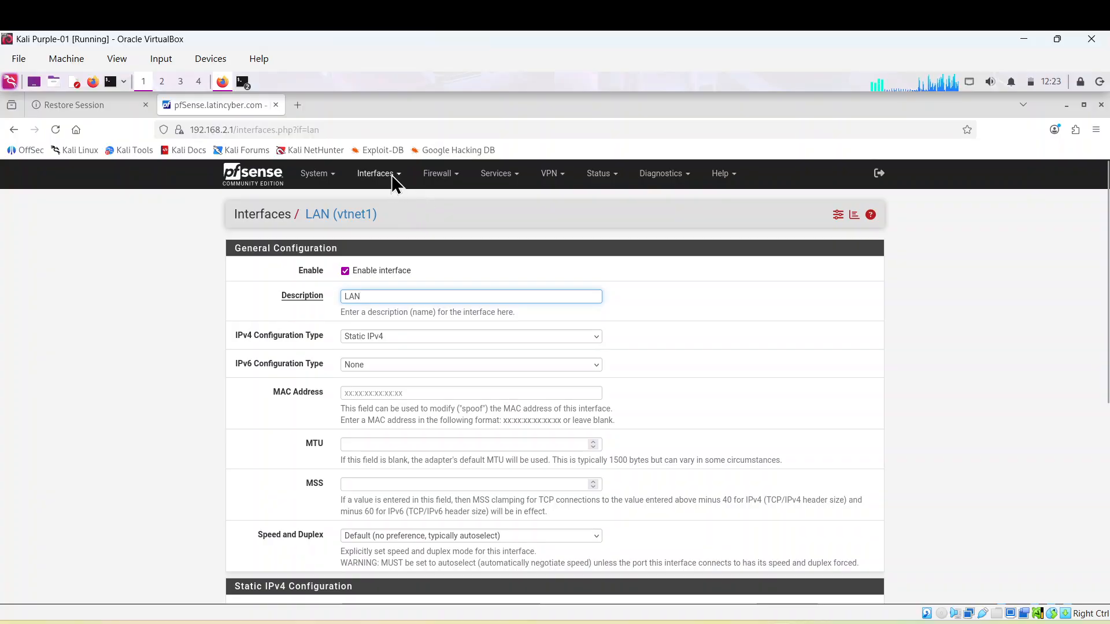
pyautogui.click(393, 181)
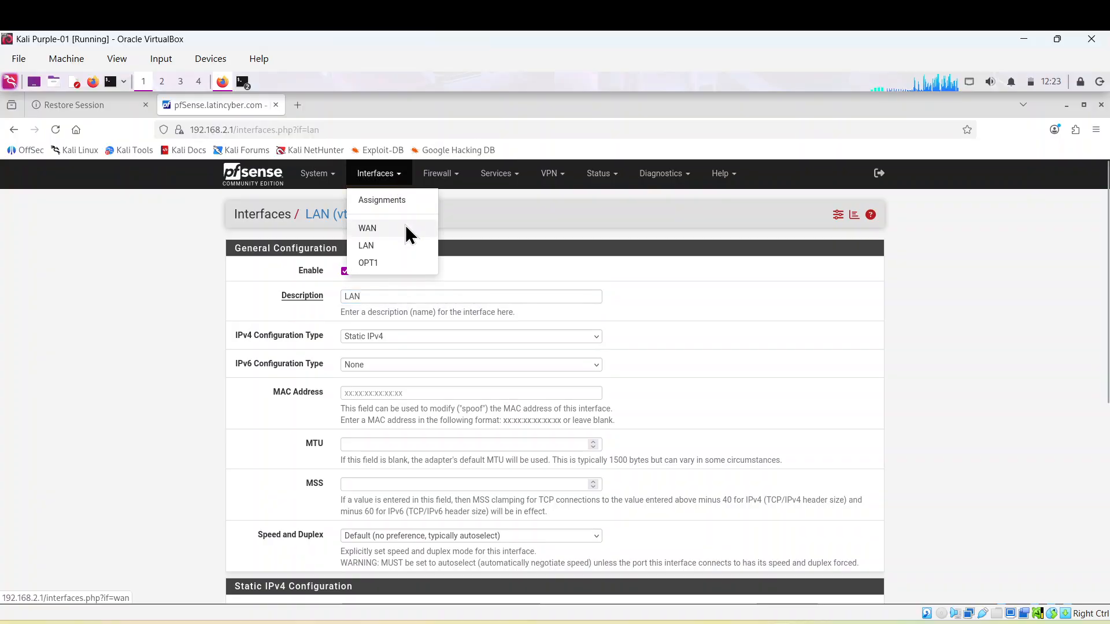
# Review the WAN (vtnet0) interface settings, then go to the DNS Resolver page
pyautogui.click(406, 227)
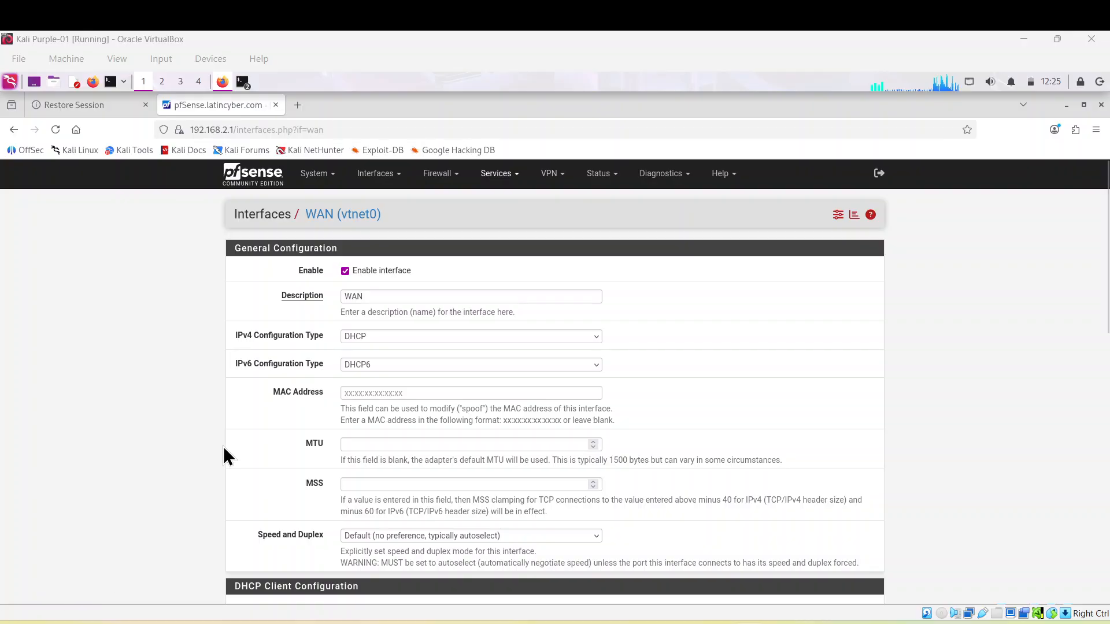
pyautogui.click(514, 175)
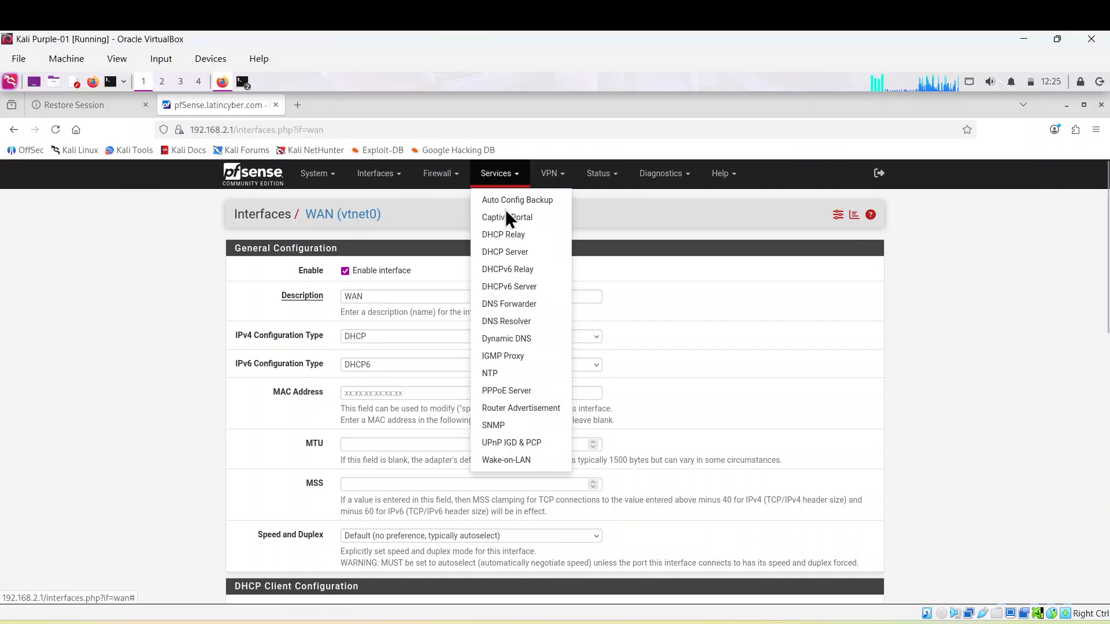
pyautogui.click(507, 322)
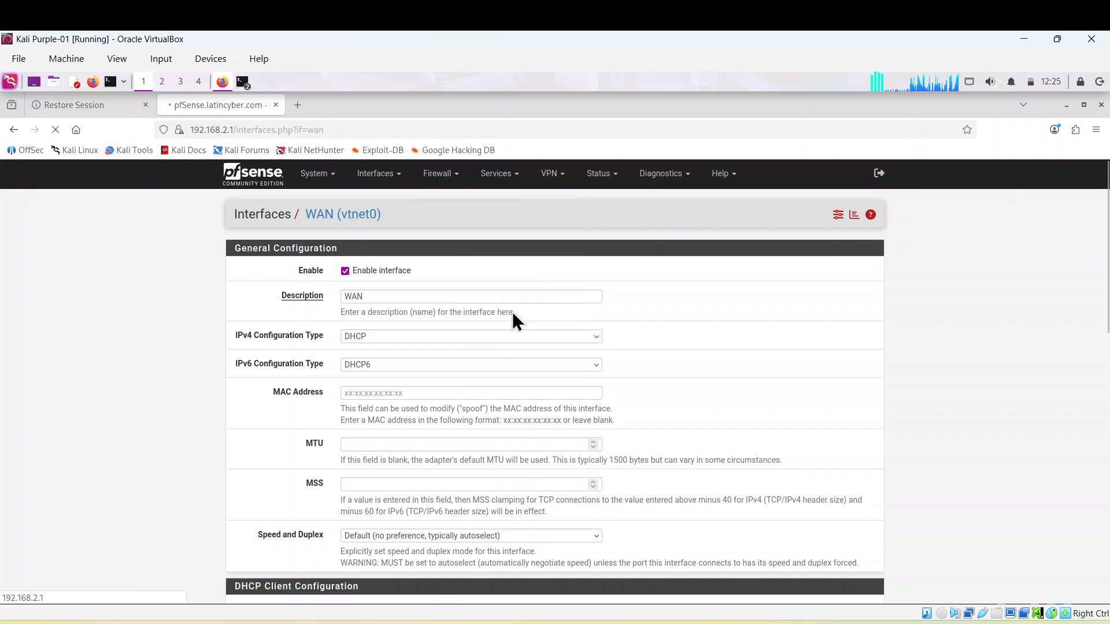
# In the DNS Resolver General Settings, set the option to register DHCP leases in the resolver
pyautogui.click(517, 178)
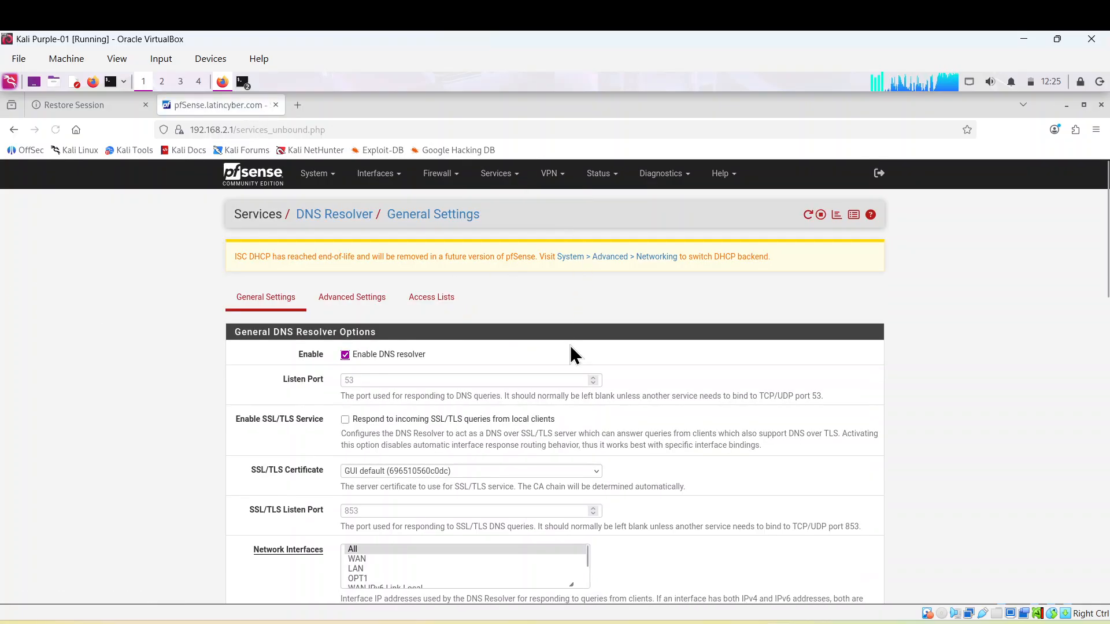
pyautogui.scroll(-2, 567, 362)
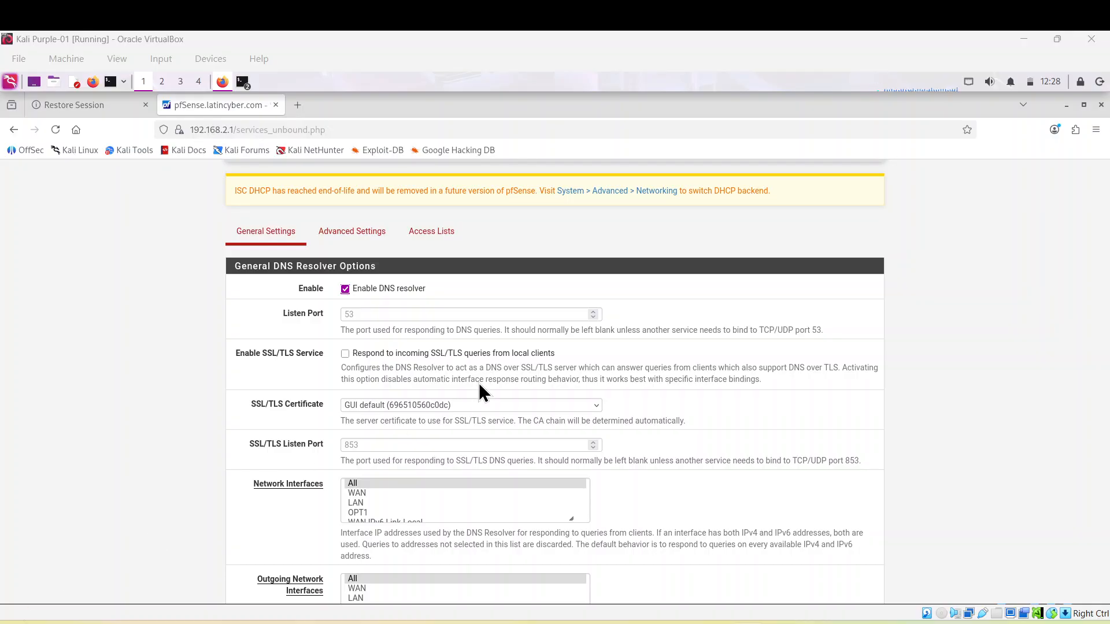
pyautogui.scroll(-7, 526, 379)
pyautogui.scroll(-1, 527, 383)
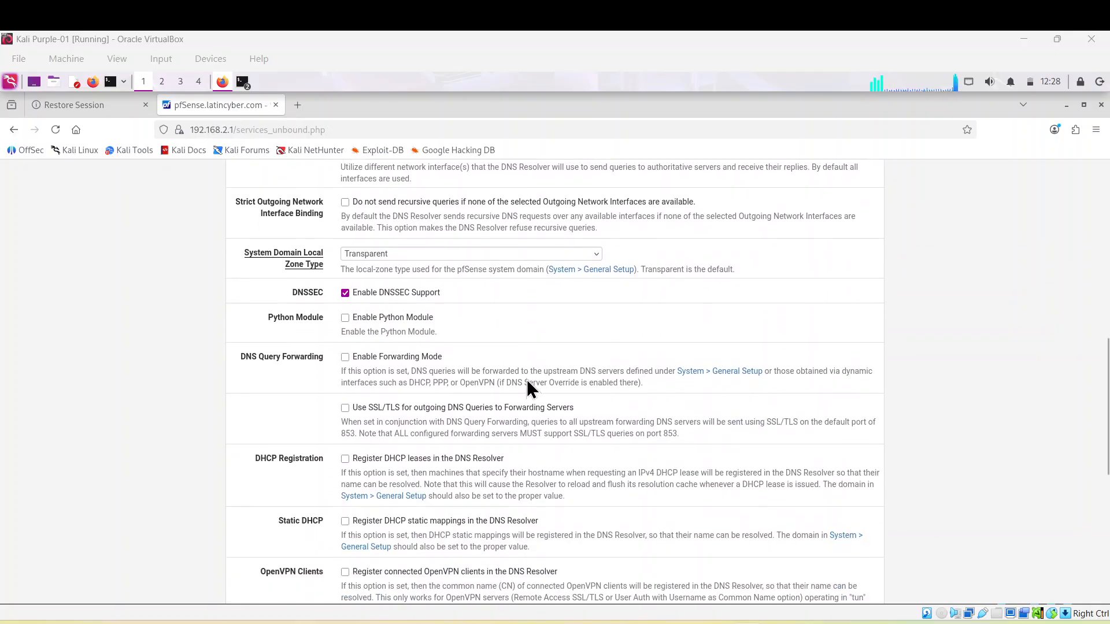
pyautogui.scroll(1, 526, 386)
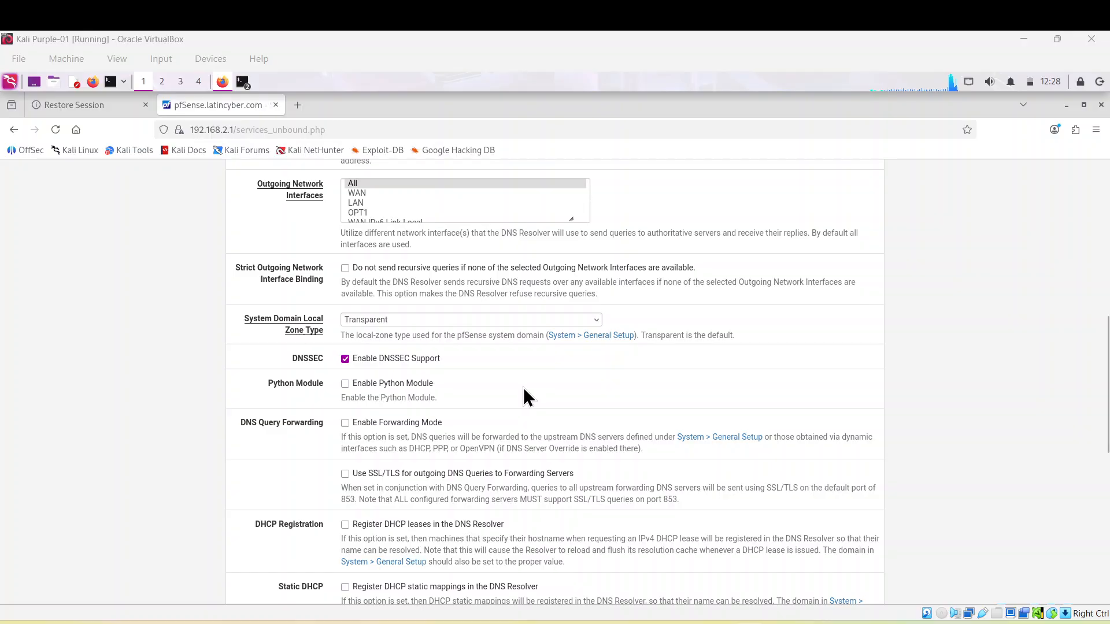
pyautogui.scroll(-2, 432, 430)
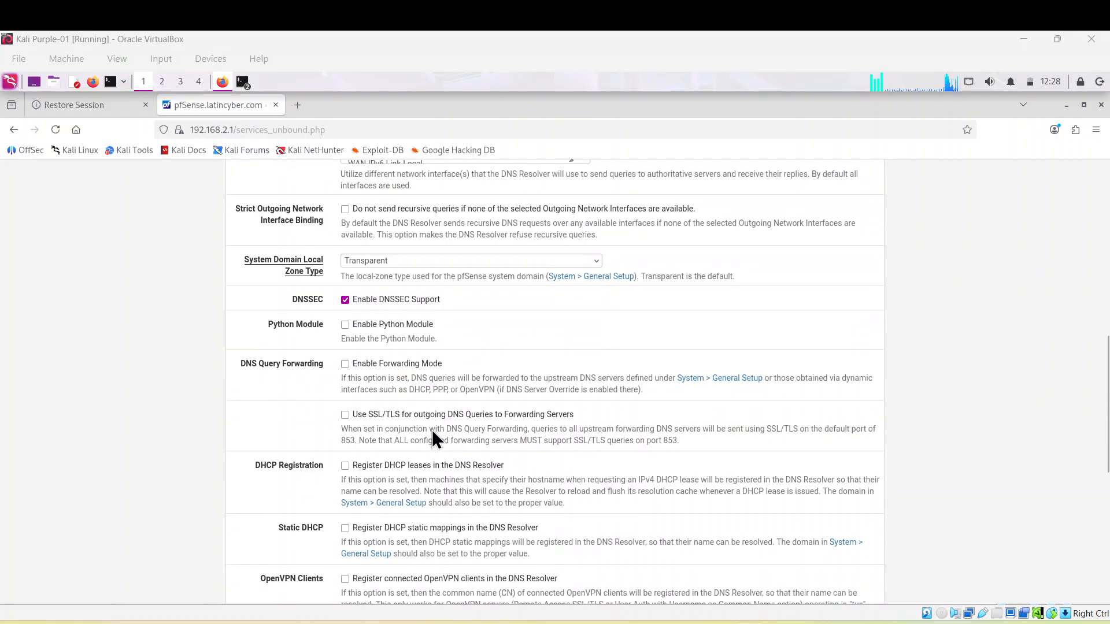
pyautogui.scroll(-1, 405, 463)
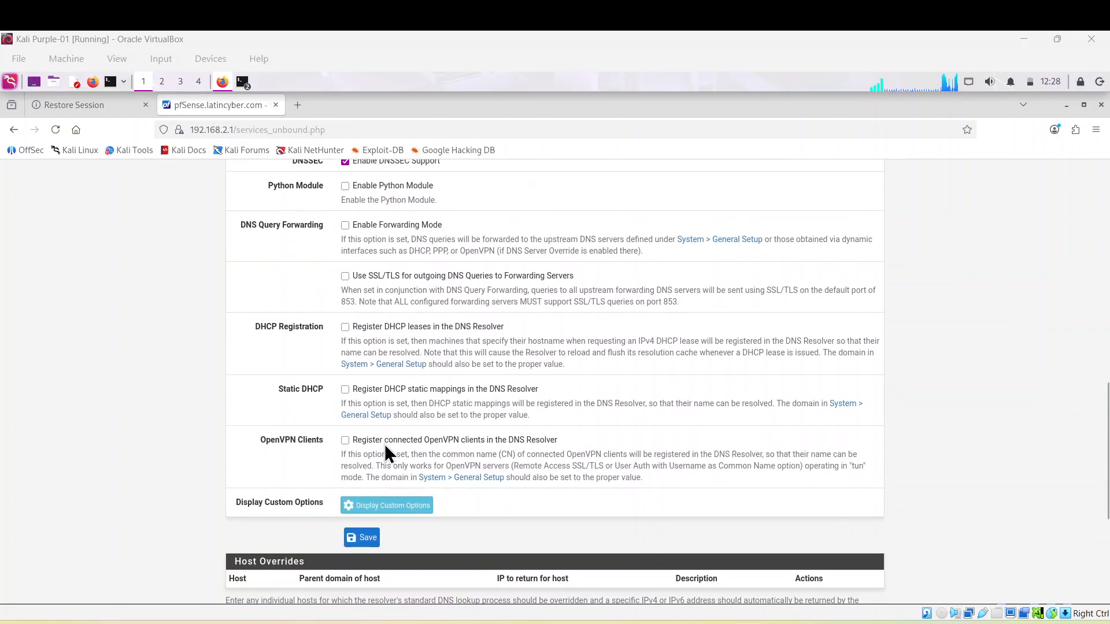
pyautogui.click(345, 328)
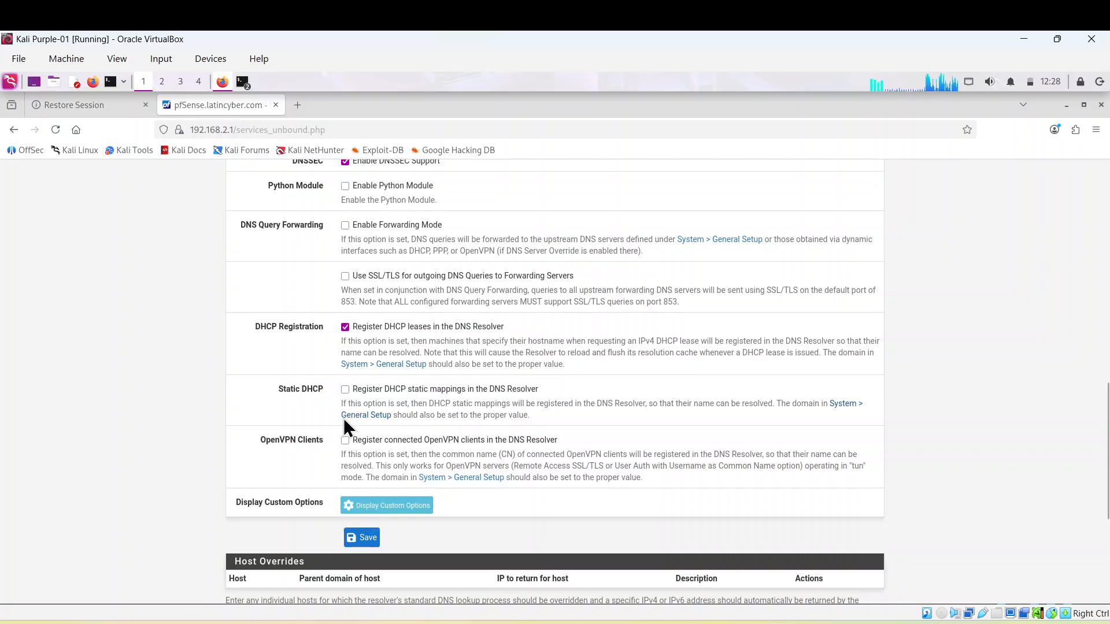
# Tick 'Register DHCP static mappings in the DNS Resolver' and return to the top
pyautogui.scroll(2, 349, 321)
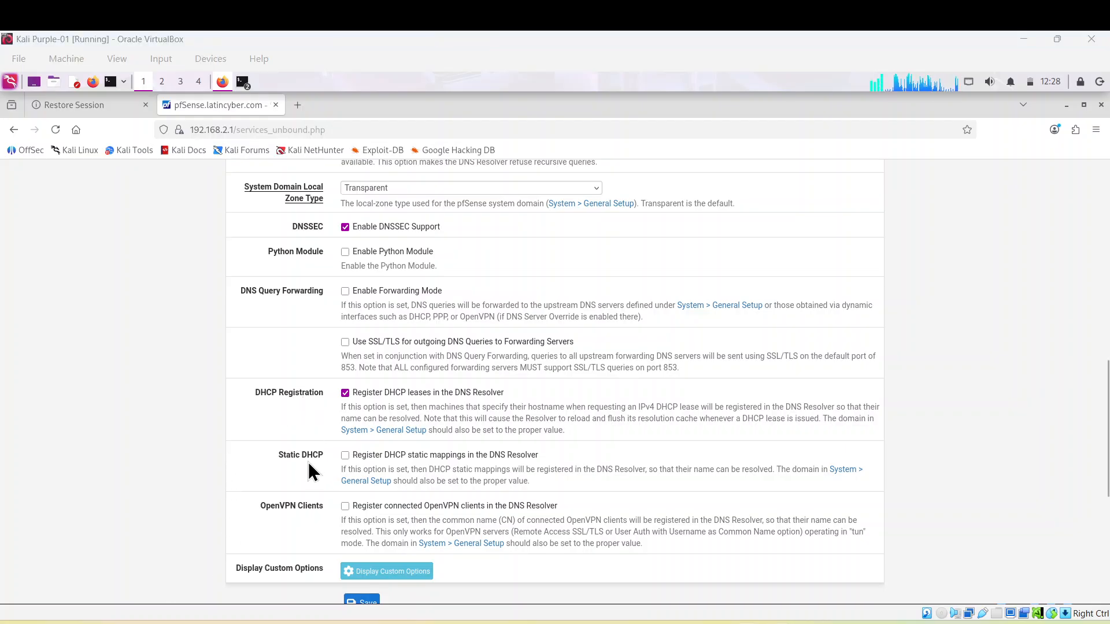
pyautogui.click(345, 457)
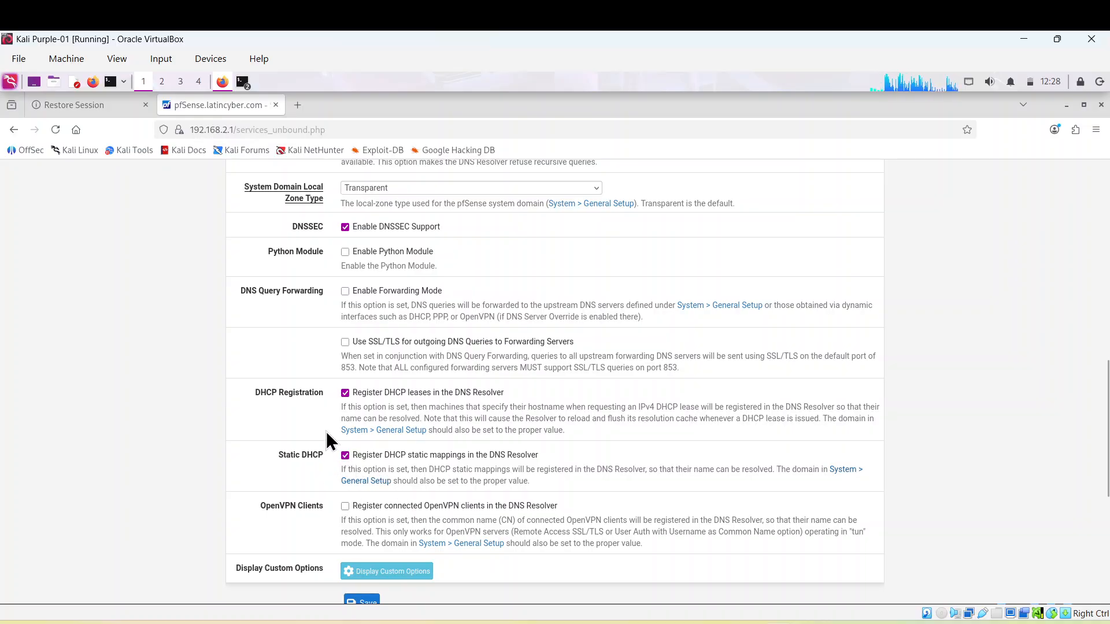
pyautogui.scroll(1, 386, 453)
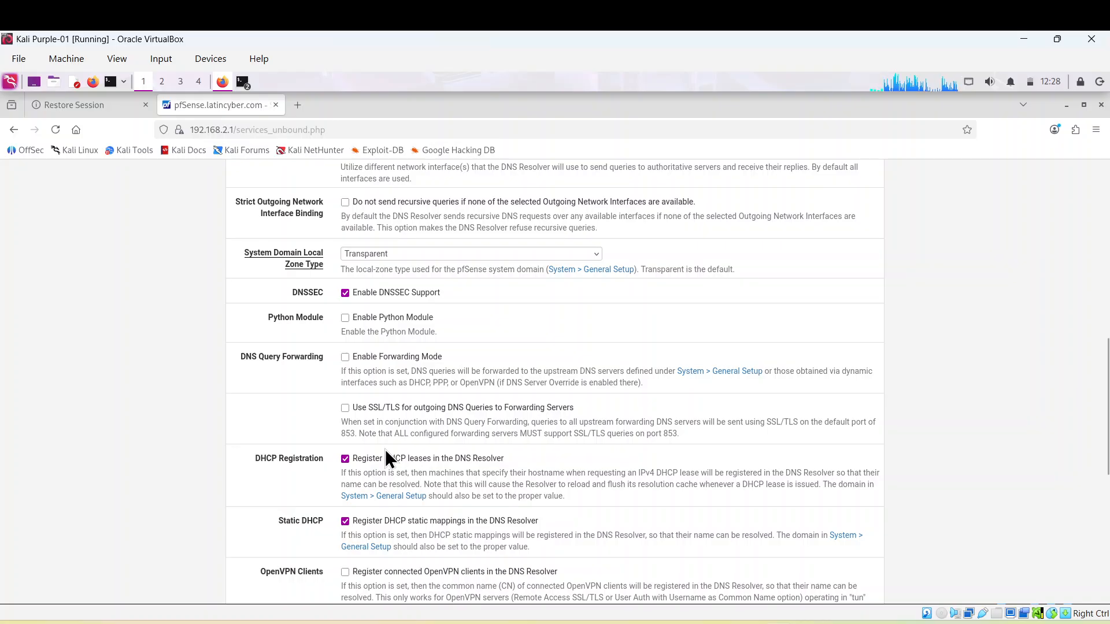
pyautogui.scroll(3, 386, 453)
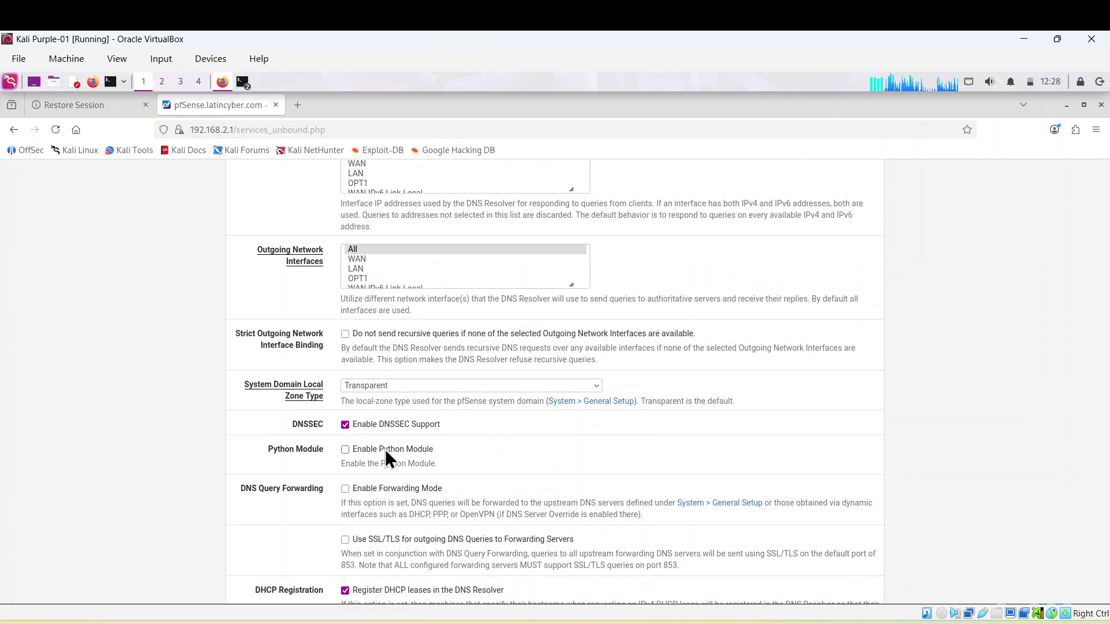
pyautogui.scroll(7, 386, 452)
pyautogui.scroll(2, 385, 449)
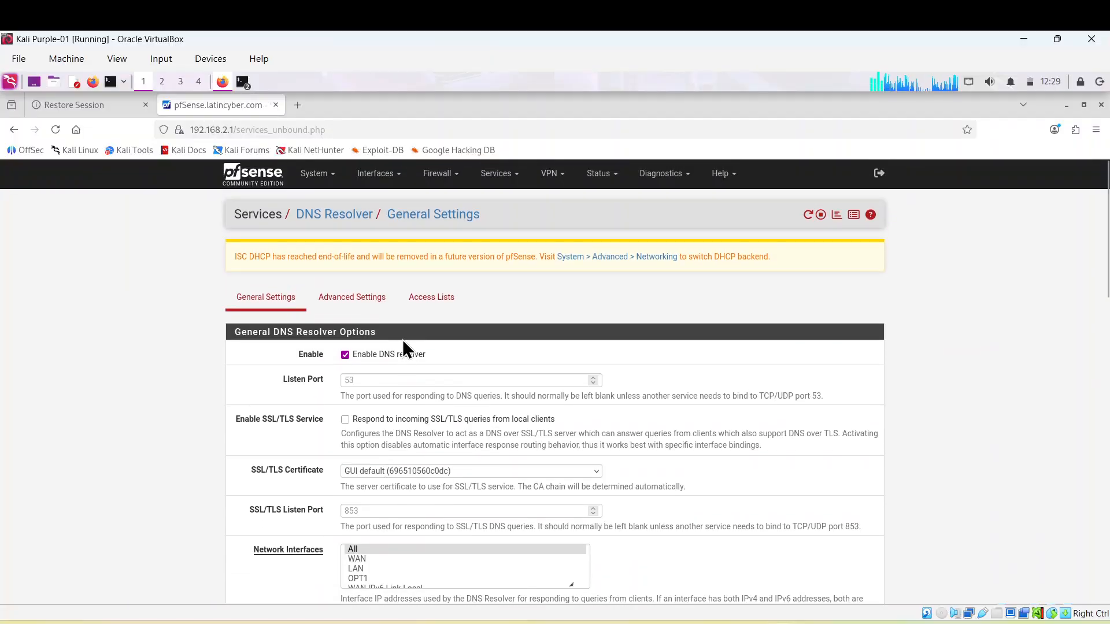
# Enable Prefetch Support and Prefetch DNS Key Support in the resolver's Advanced Settings
pyautogui.click(363, 300)
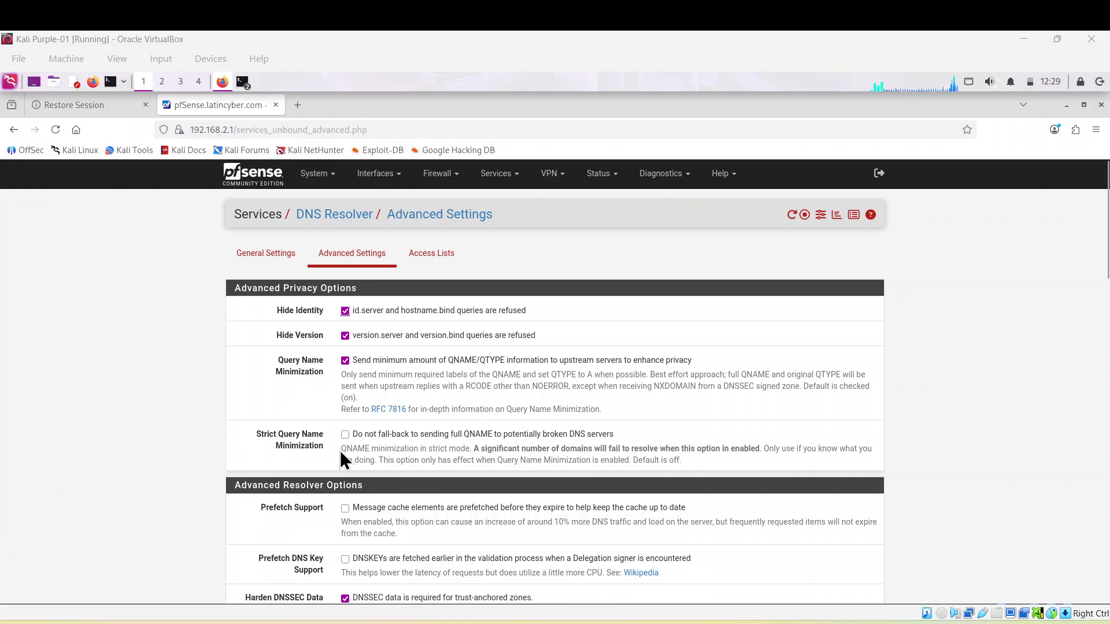
pyautogui.scroll(-2, 313, 511)
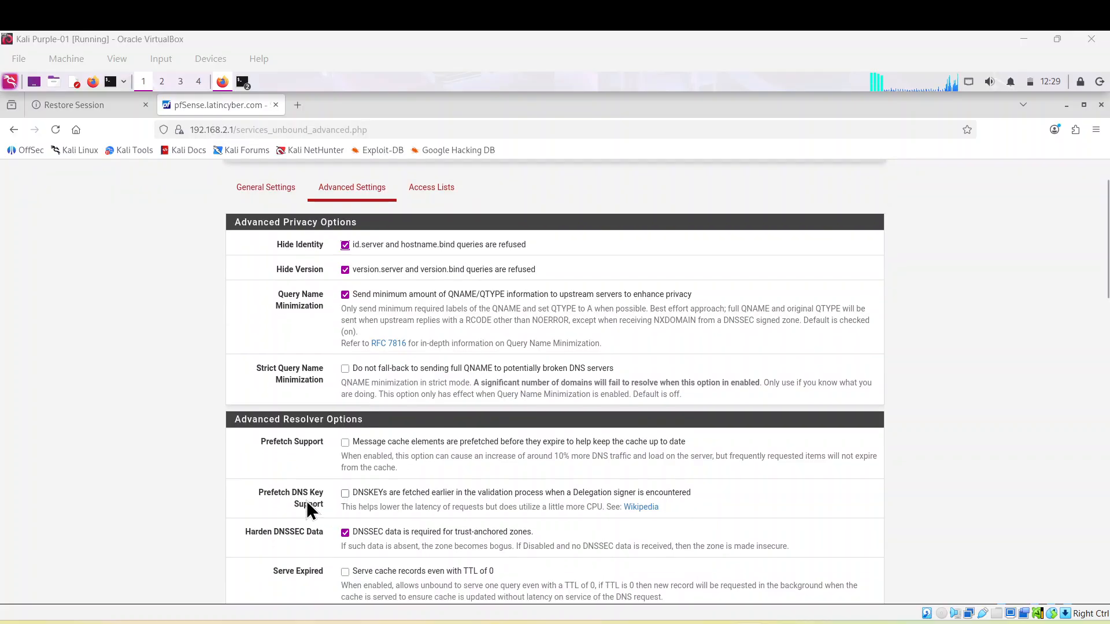
pyautogui.click(356, 445)
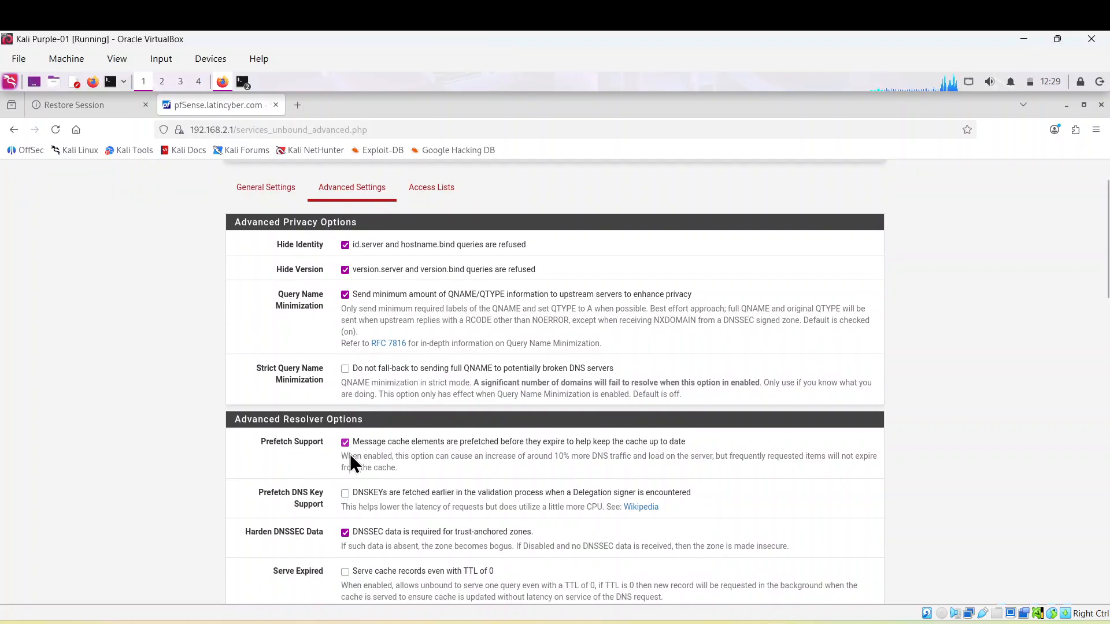
pyautogui.click(345, 493)
# Save the advanced resolver settings and apply the DNS Resolver changes
pyautogui.scroll(-3, 497, 411)
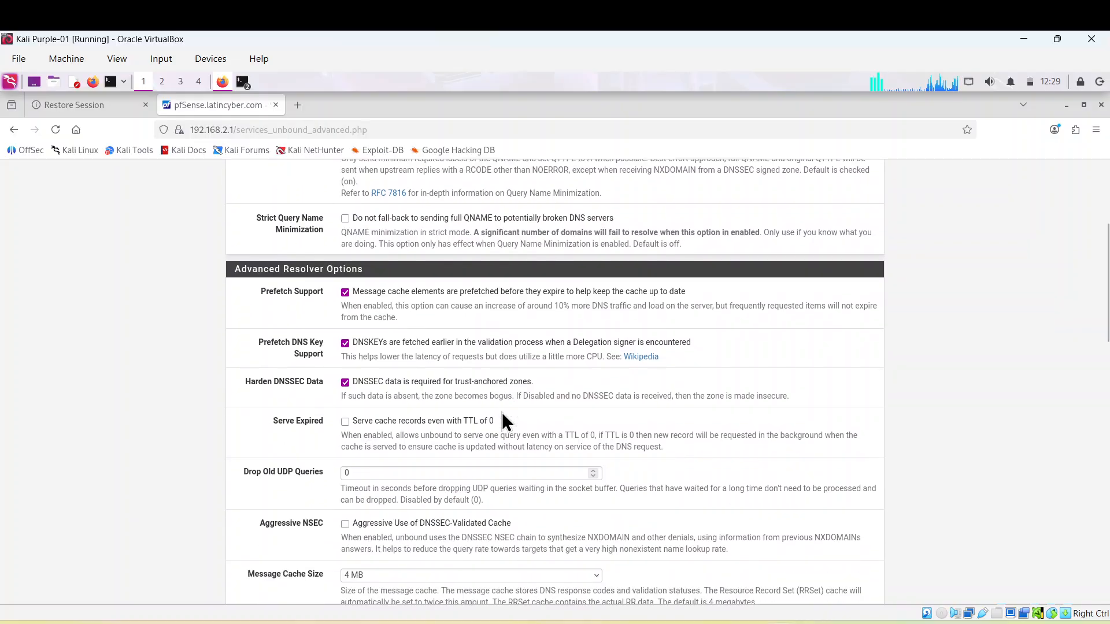
pyautogui.scroll(-10, 502, 411)
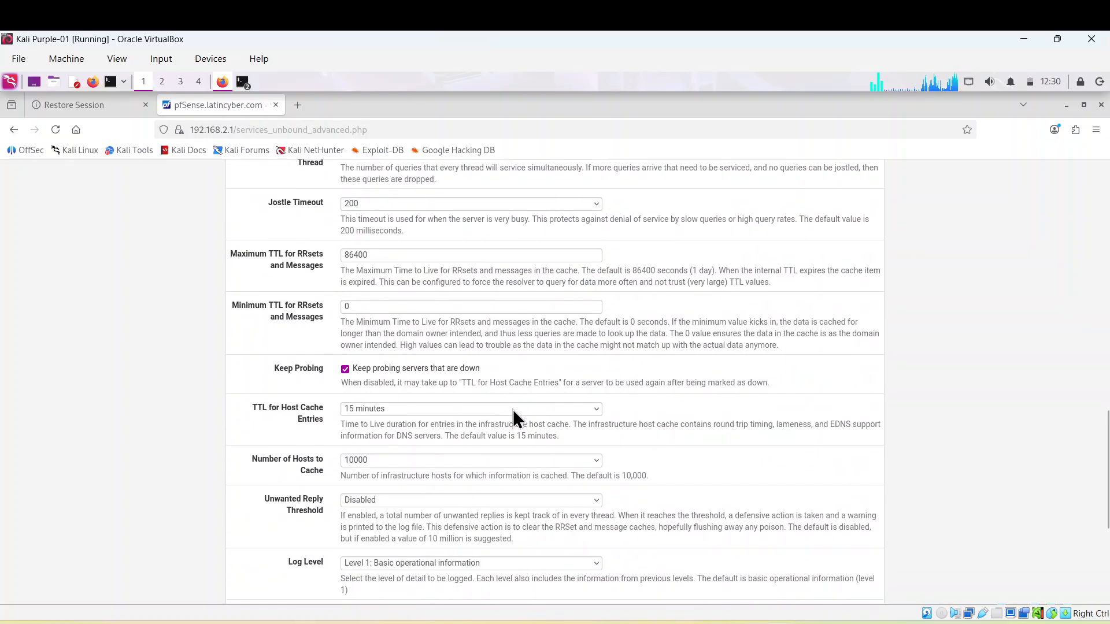
pyautogui.scroll(-4, 513, 409)
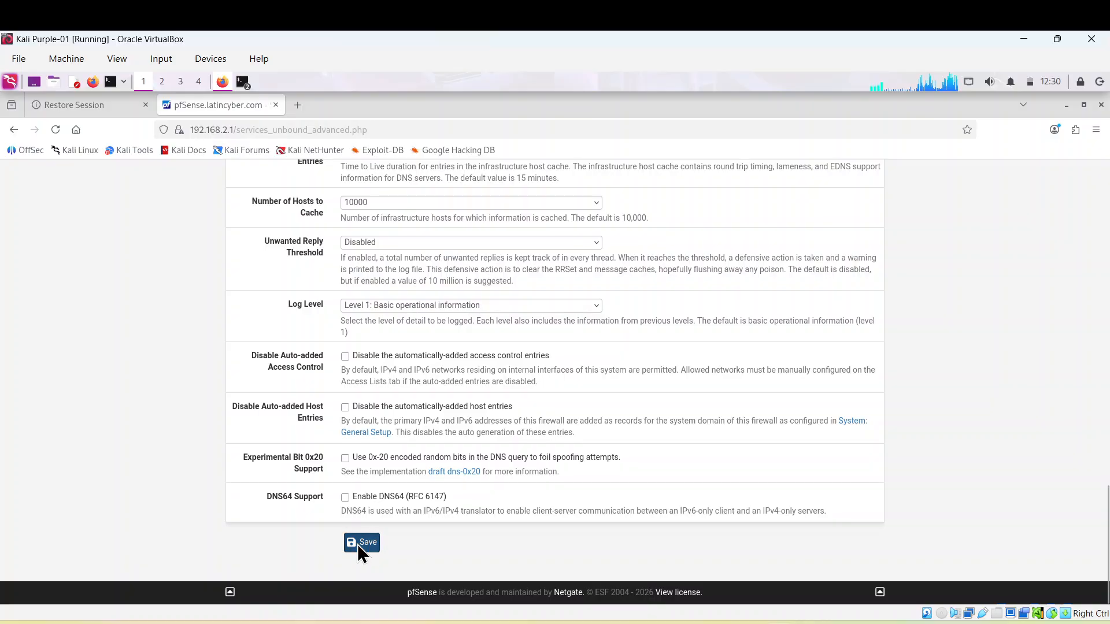
pyautogui.click(357, 543)
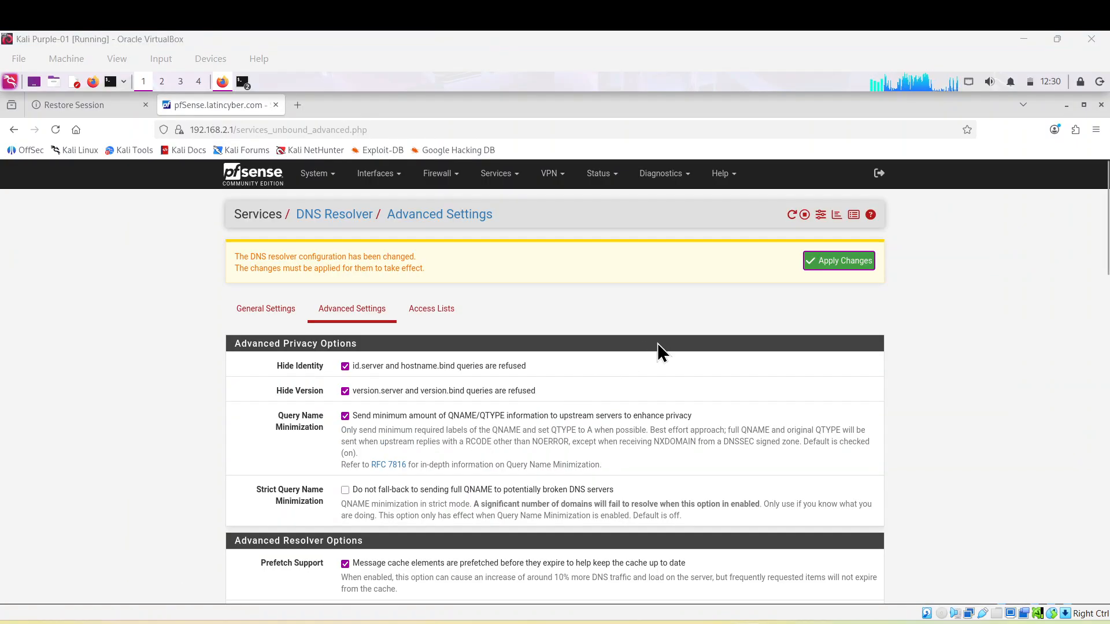
pyautogui.click(833, 264)
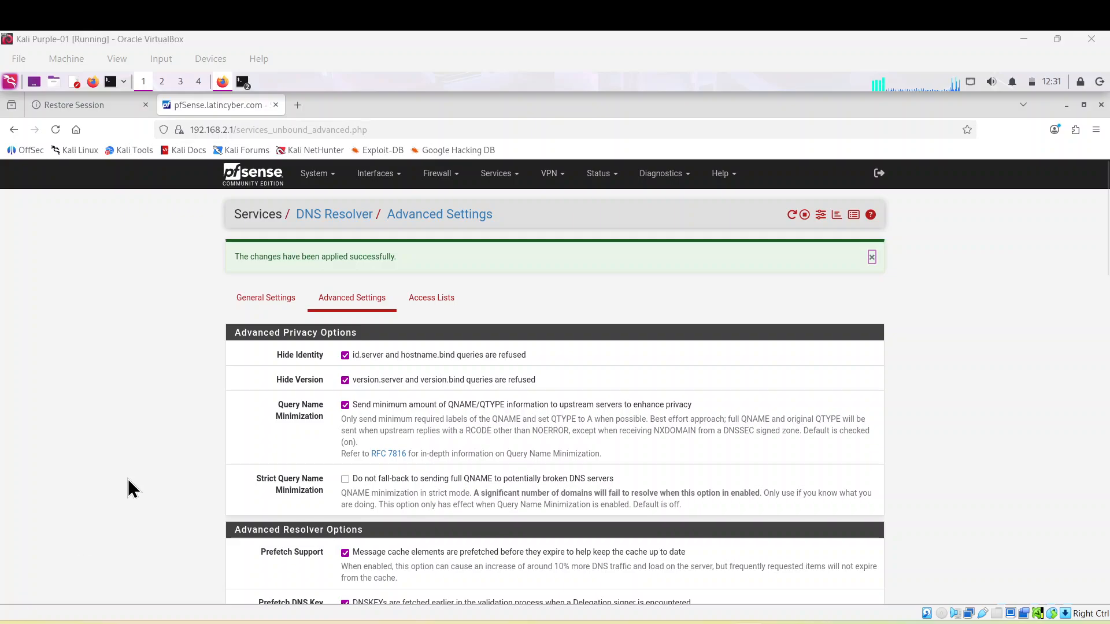
# Disable hardware checksum offload under System > Advanced > Networking and save
pyautogui.click(334, 178)
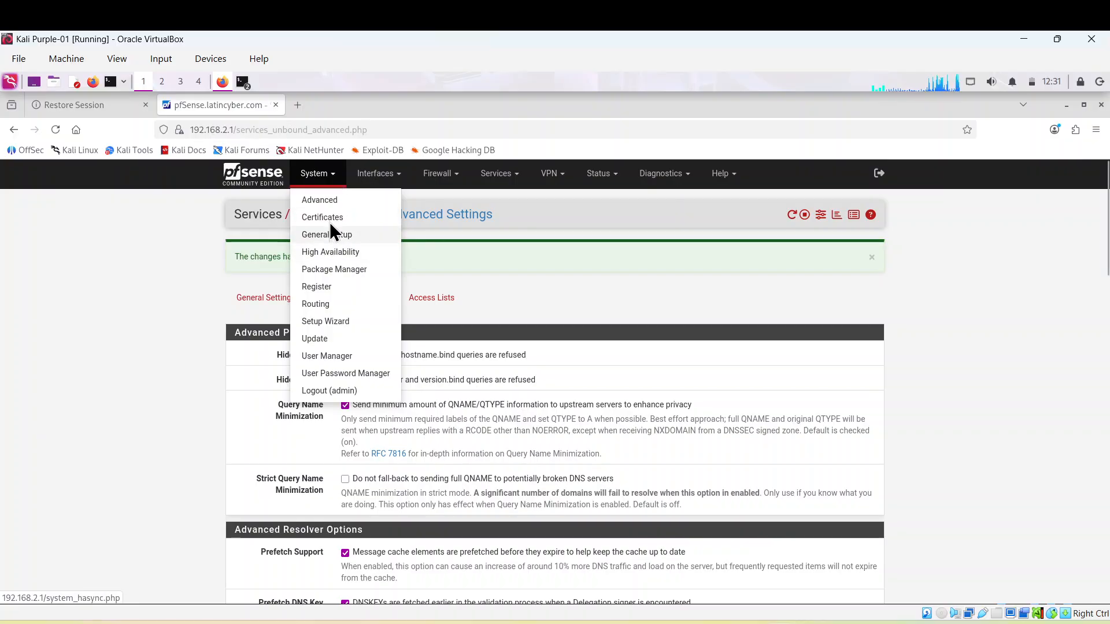
pyautogui.click(328, 204)
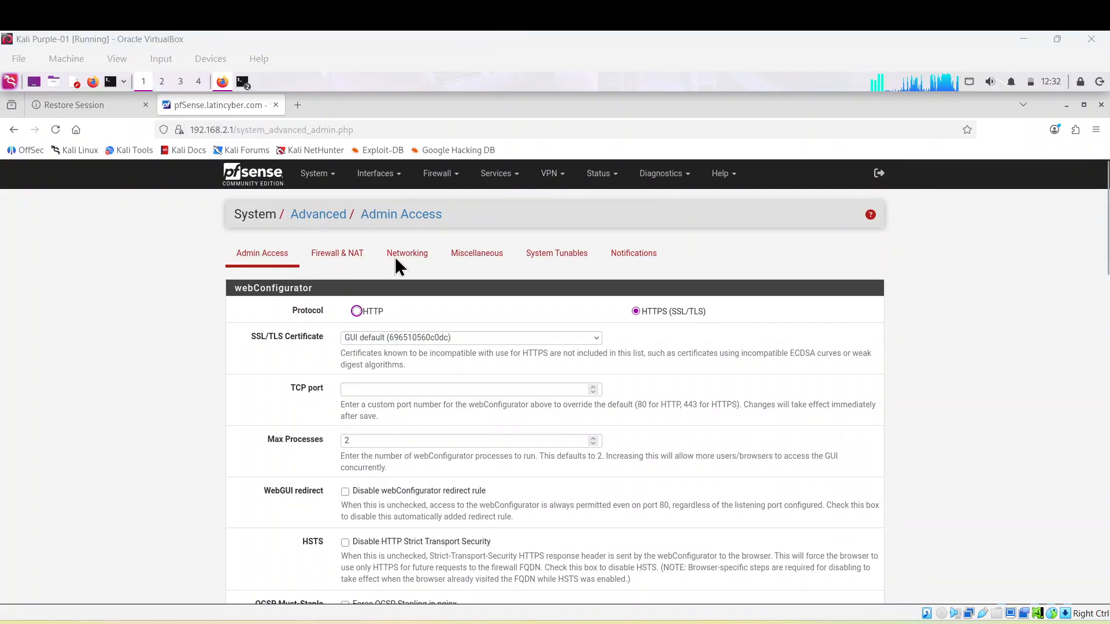
pyautogui.click(401, 254)
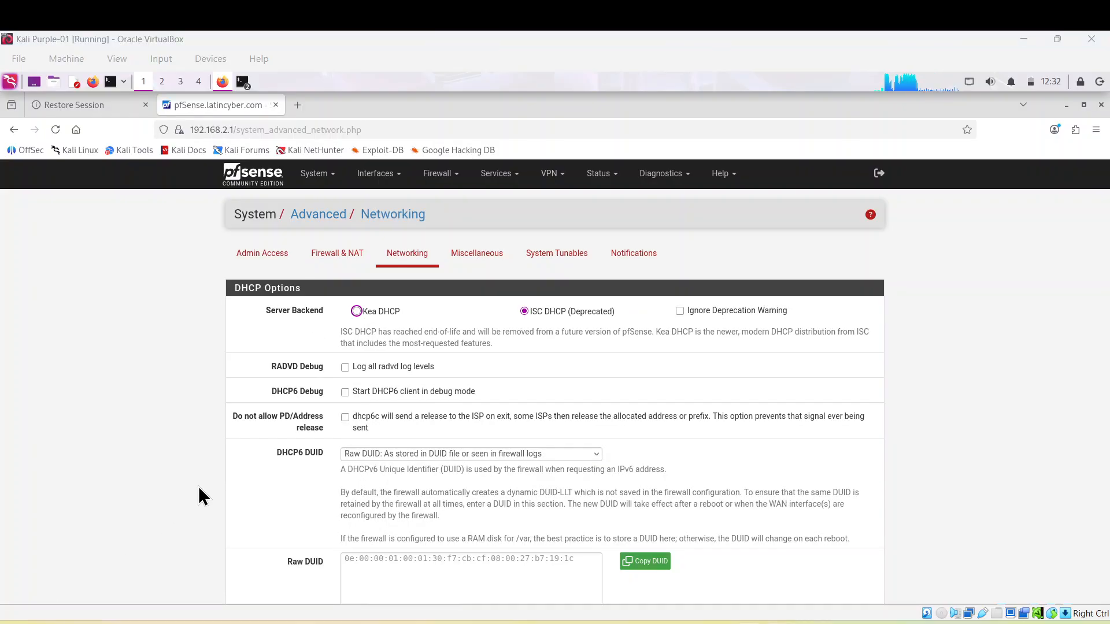
pyautogui.scroll(-6, 516, 415)
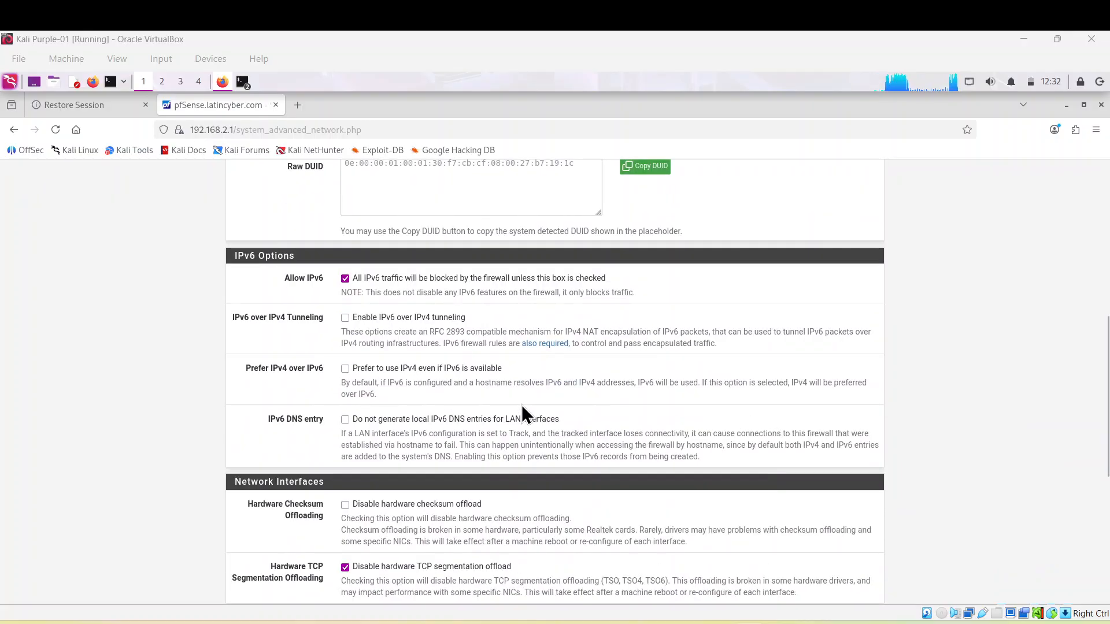
pyautogui.scroll(-1, 521, 405)
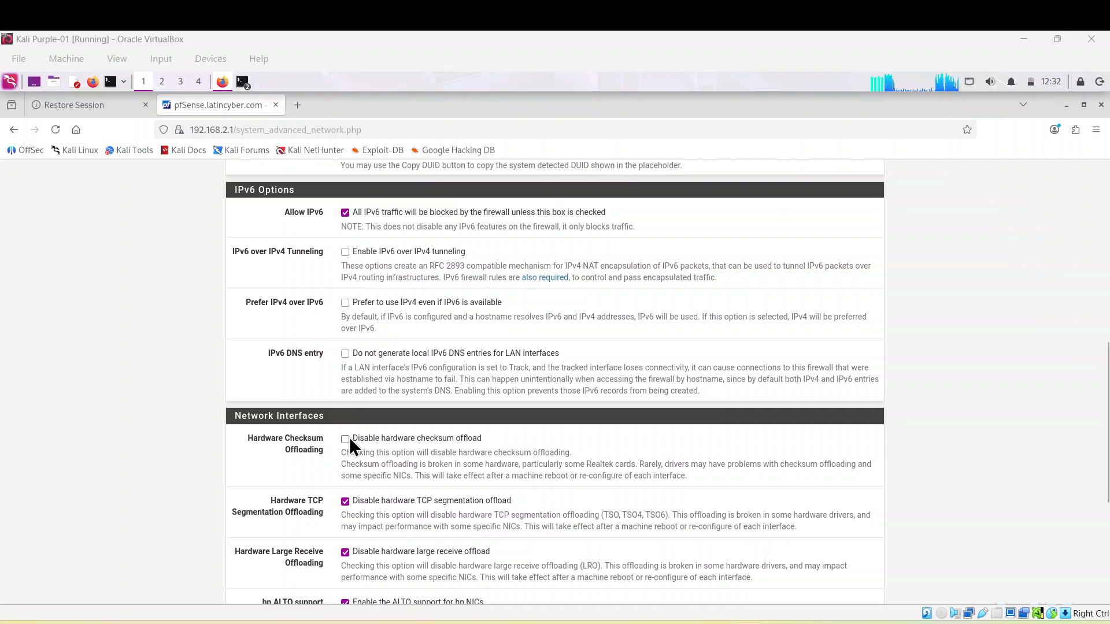
pyautogui.scroll(-4, 442, 435)
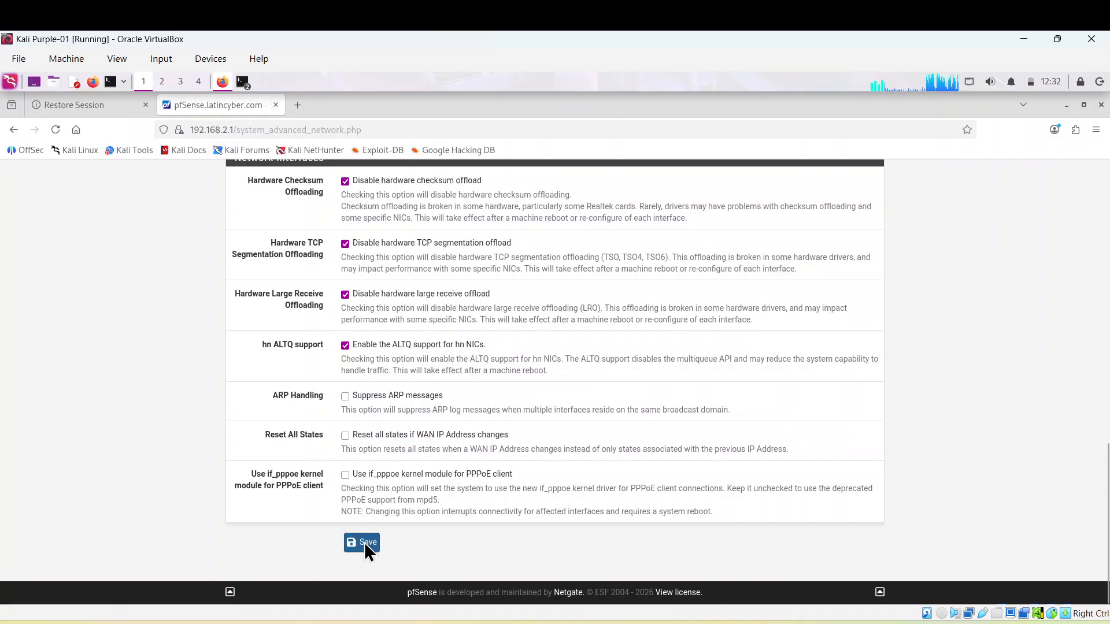
pyautogui.click(366, 546)
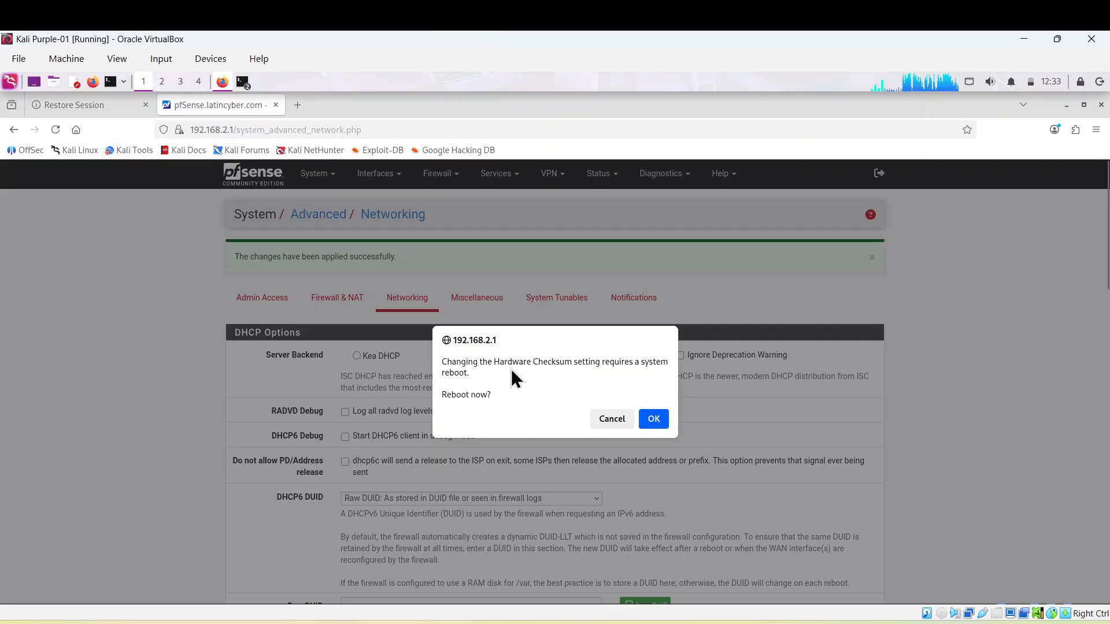
# Confirm the reboot and wait for the pfSense login page to return
pyautogui.click(654, 418)
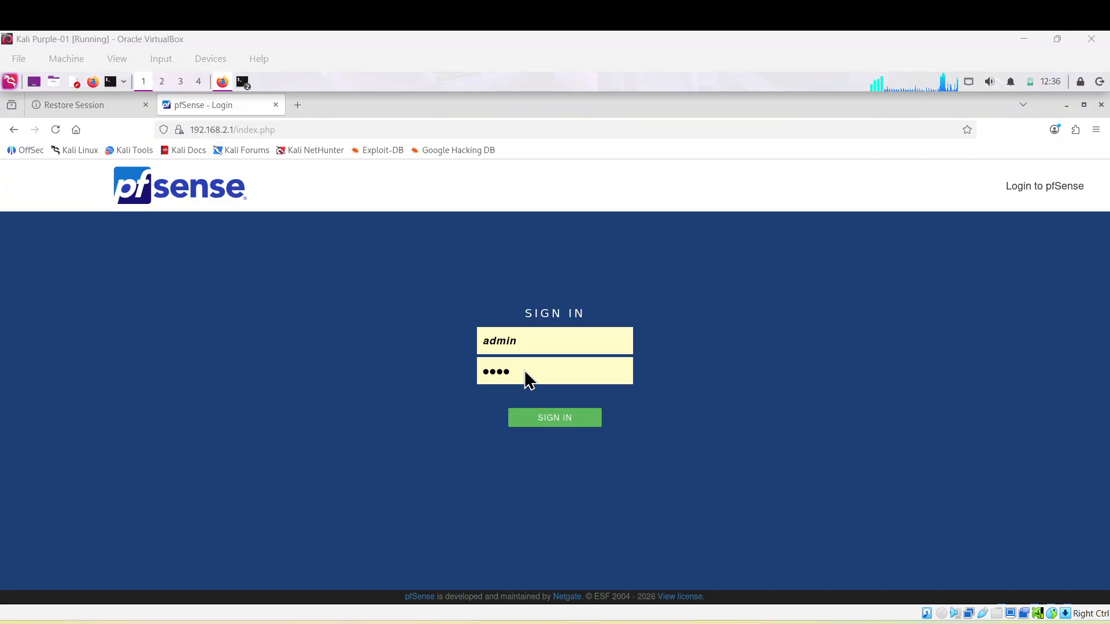
# Replace the autofilled password with the account password and sign in to pfSense
pyautogui.click(525, 372)
pyautogui.press('BackSpace')
pyautogui.press('BackSpace')
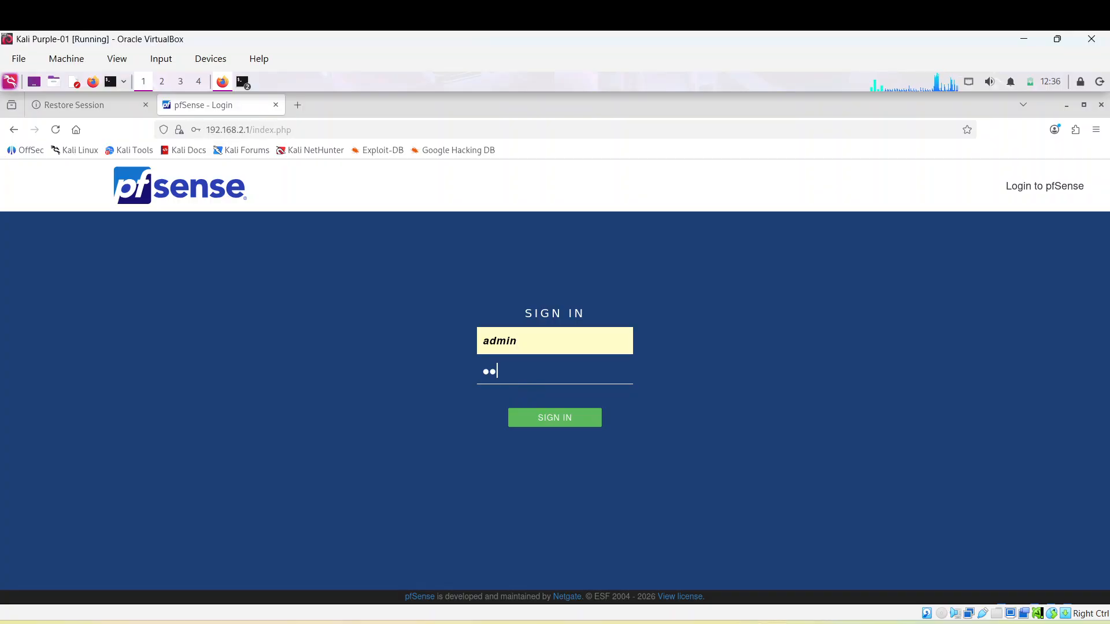
pyautogui.press('BackSpace')
pyautogui.press('BackSpace')
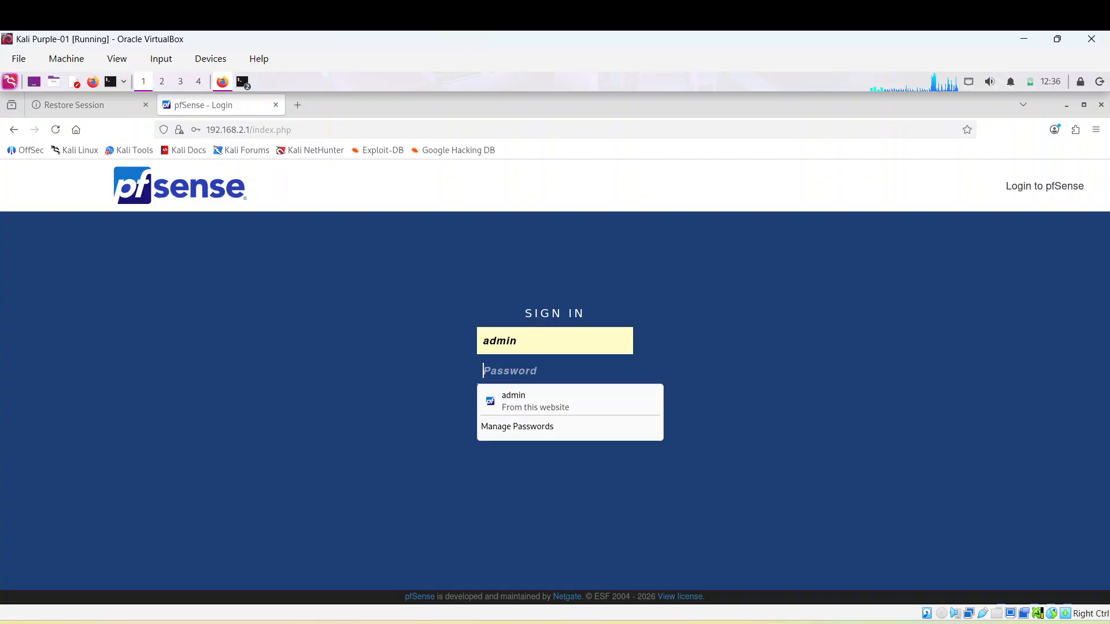
pyautogui.write('••••')
pyautogui.press('Return')
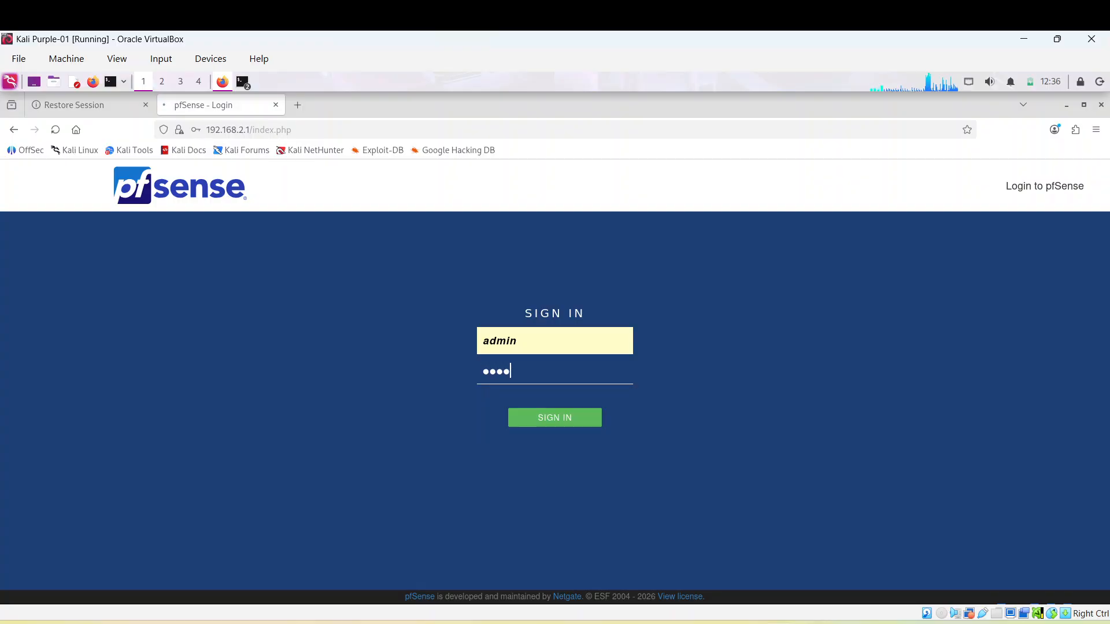